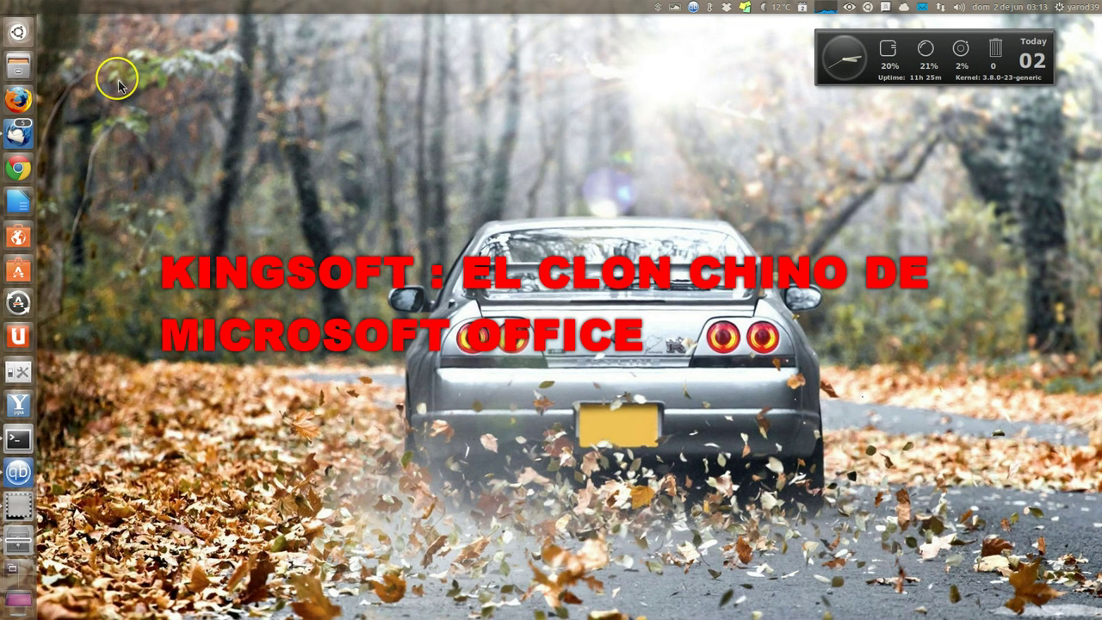
# Show the Dash lens list (Inicio, Aplicaciones, Archivos y carpetas) from the launcher's Dash Home icon.
pyautogui.rightClick(25, 35)
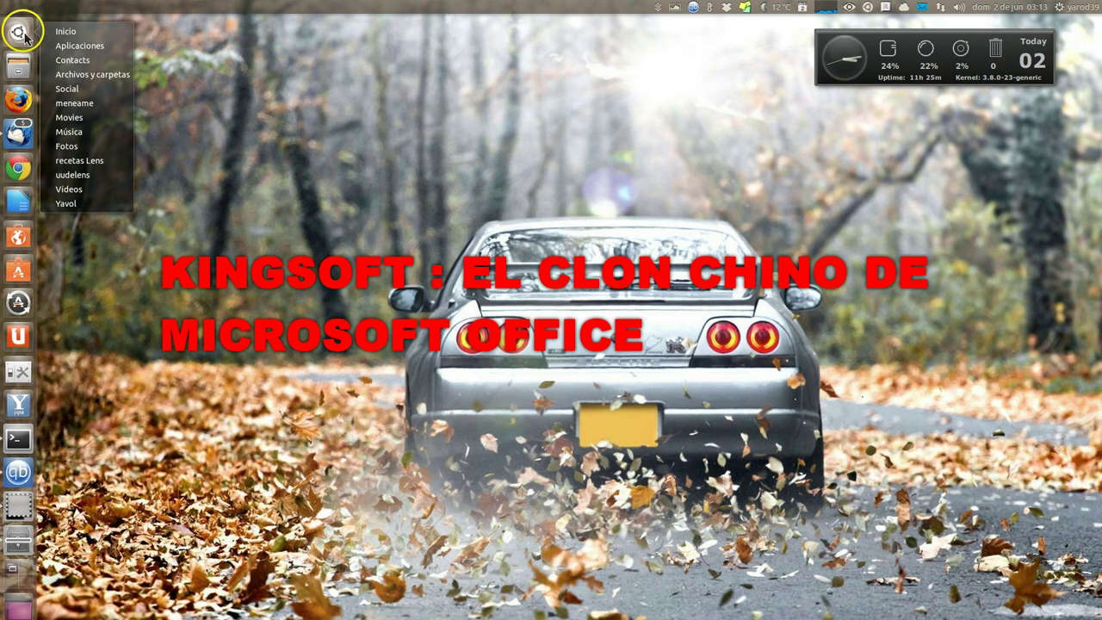
# Browse the Aplicaciones lens app grid and launch Kingsoft Writer.
pyautogui.click(78, 52)
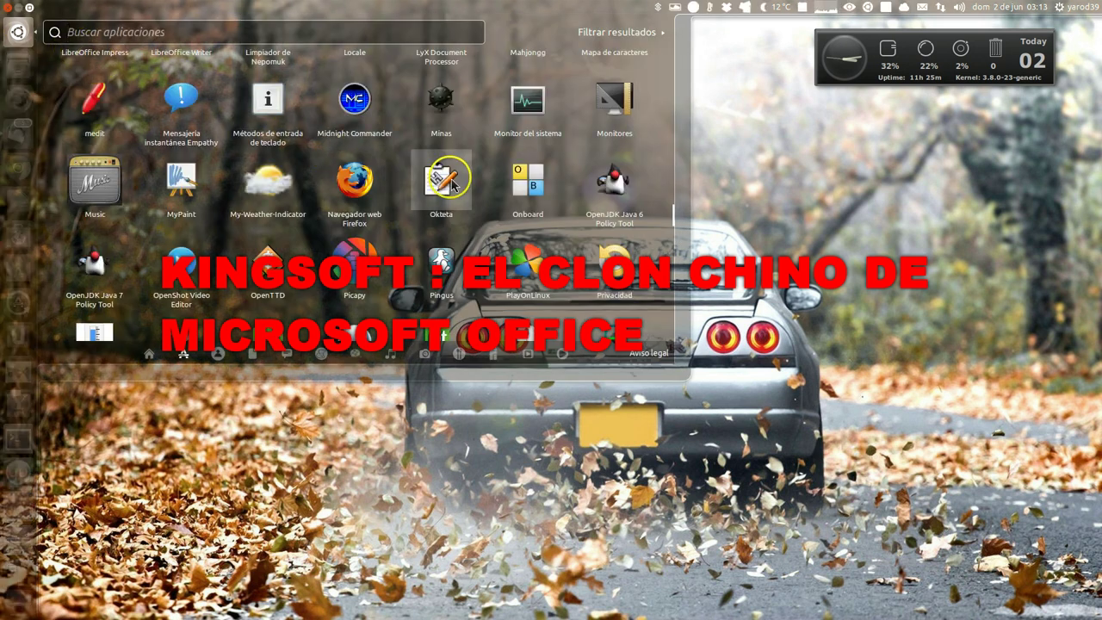
pyautogui.scroll(-1, 452, 183)
pyautogui.scroll(-1, 452, 182)
pyautogui.scroll(-1, 452, 182)
pyautogui.scroll(-1, 452, 183)
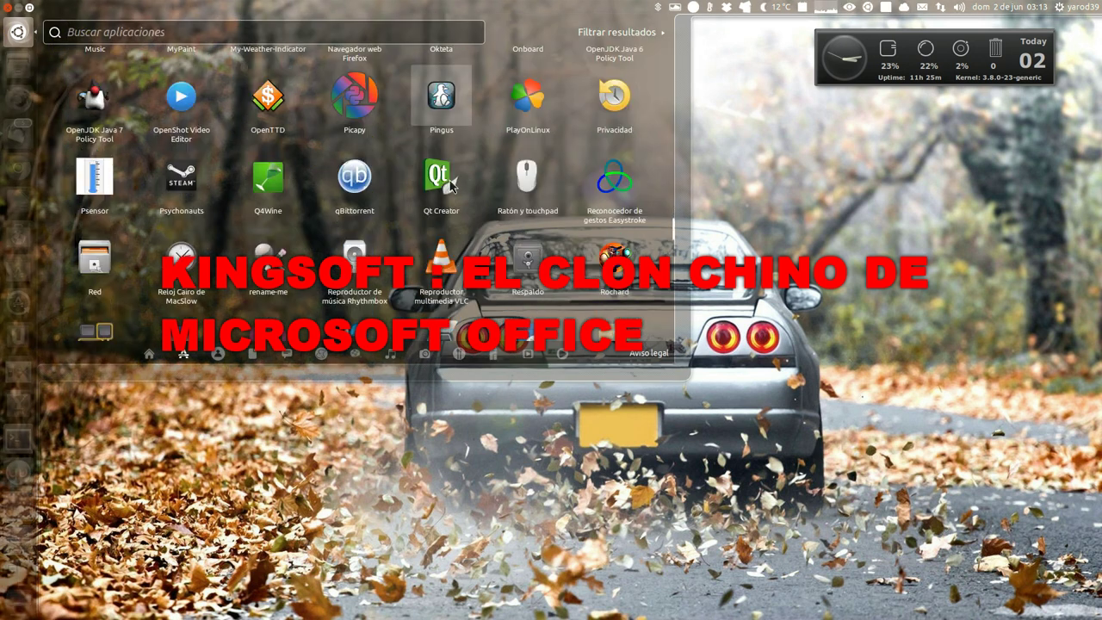
pyautogui.scroll(-1, 452, 183)
pyautogui.scroll(-1, 452, 182)
pyautogui.scroll(-1, 452, 182)
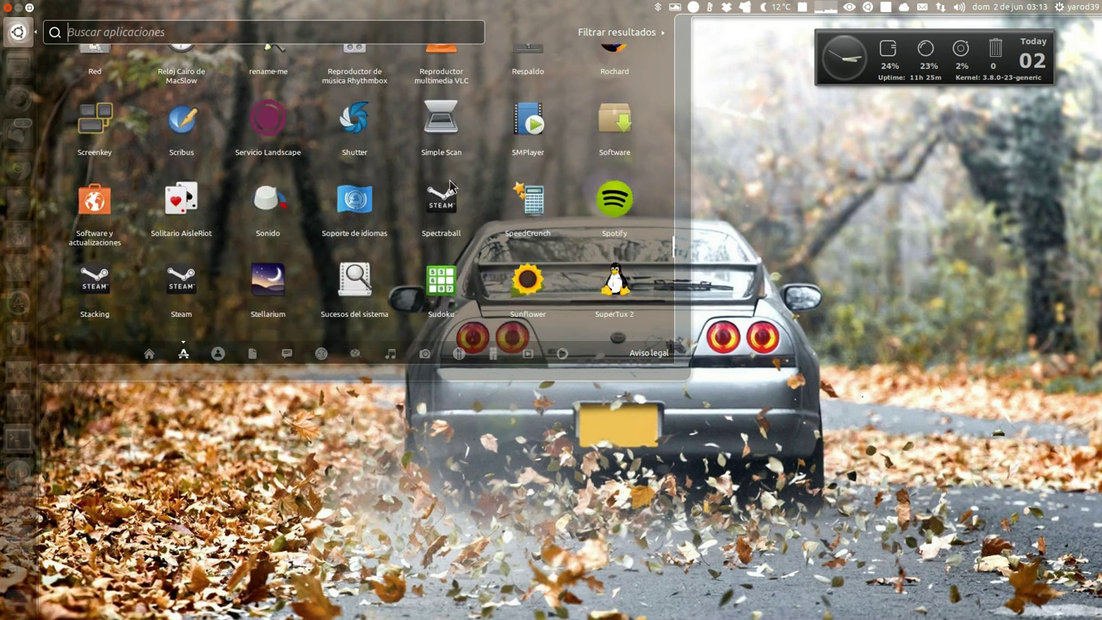
pyautogui.scroll(-1, 449, 184)
pyautogui.scroll(-1, 449, 186)
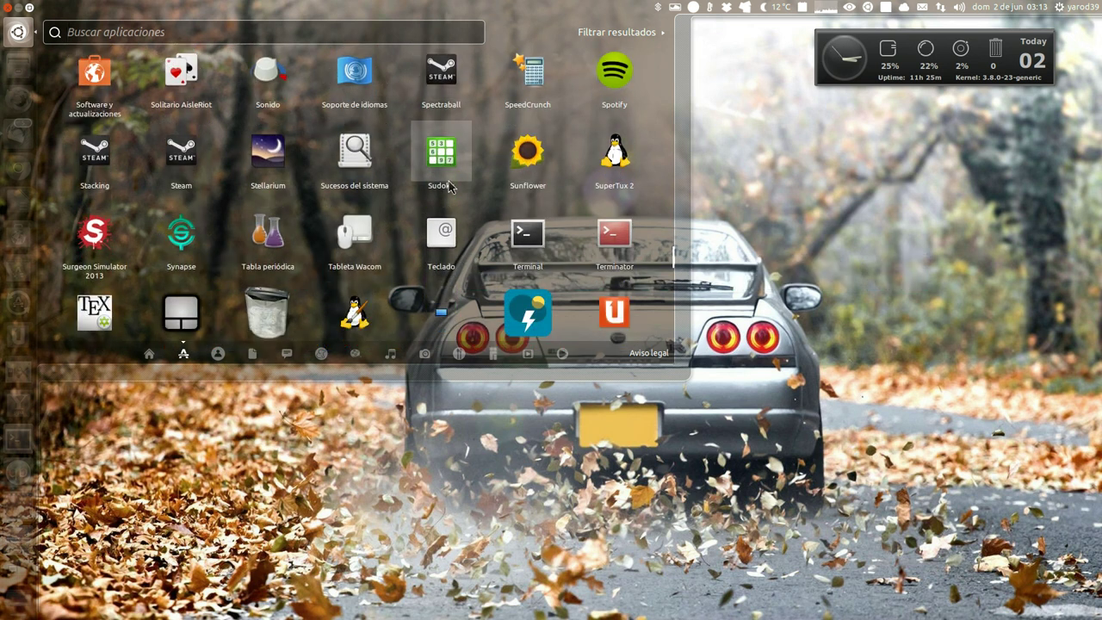
pyautogui.scroll(-1, 449, 186)
pyautogui.scroll(-1, 448, 186)
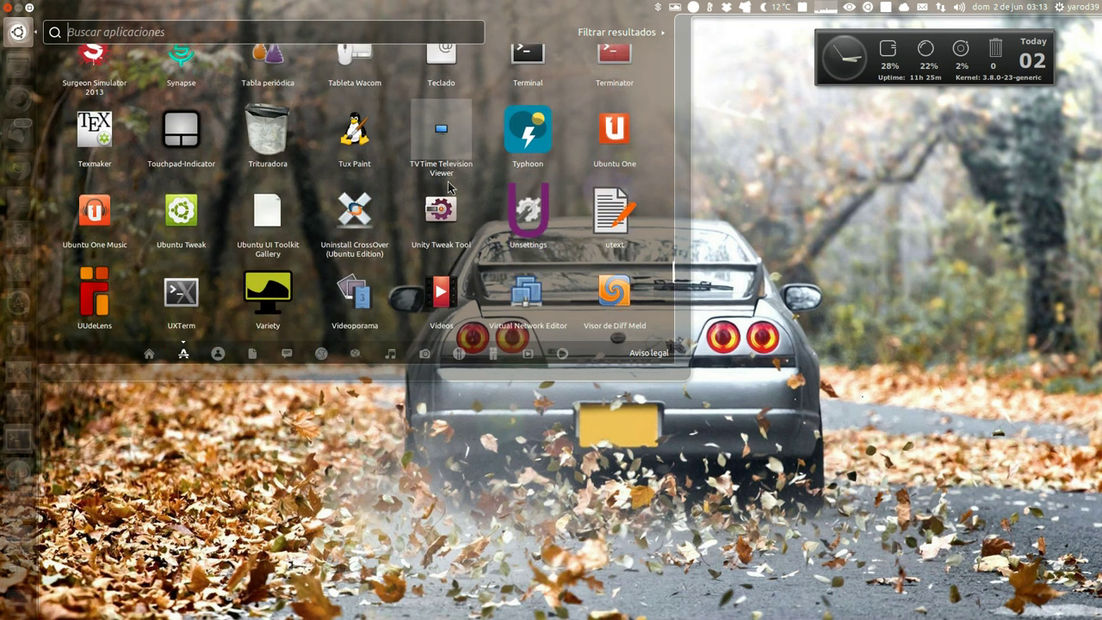
pyautogui.scroll(-1, 448, 186)
pyautogui.scroll(-1, 449, 185)
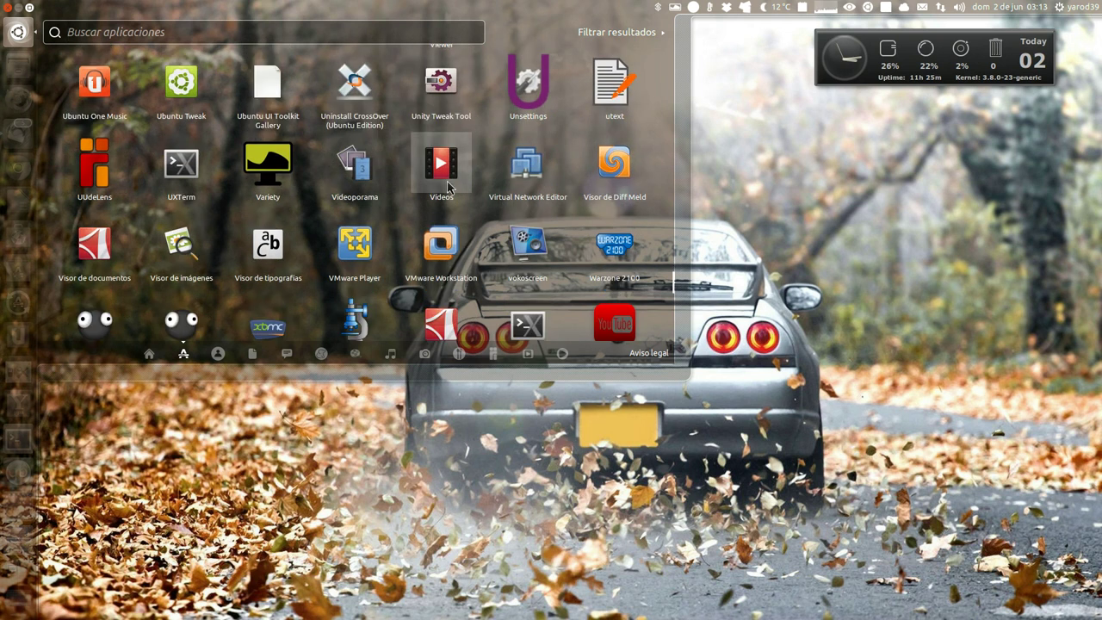
pyautogui.scroll(-1, 448, 186)
pyautogui.scroll(-1, 449, 186)
pyautogui.scroll(1, 446, 186)
pyautogui.scroll(1, 447, 186)
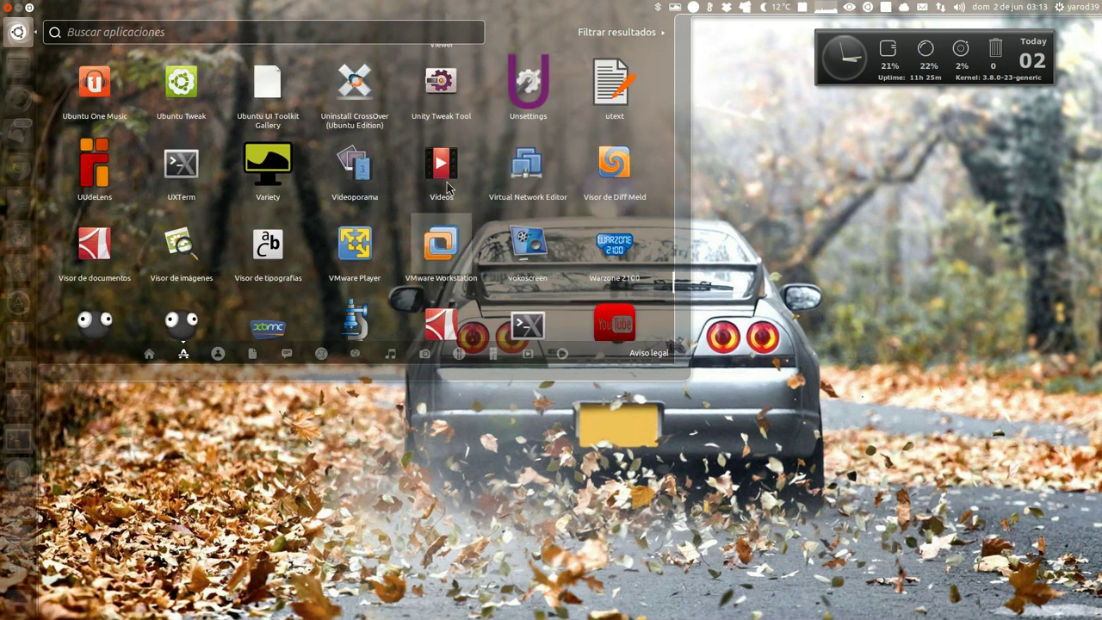
pyautogui.scroll(1, 447, 186)
pyautogui.scroll(1, 447, 186)
pyautogui.scroll(1, 446, 186)
pyautogui.scroll(1, 447, 186)
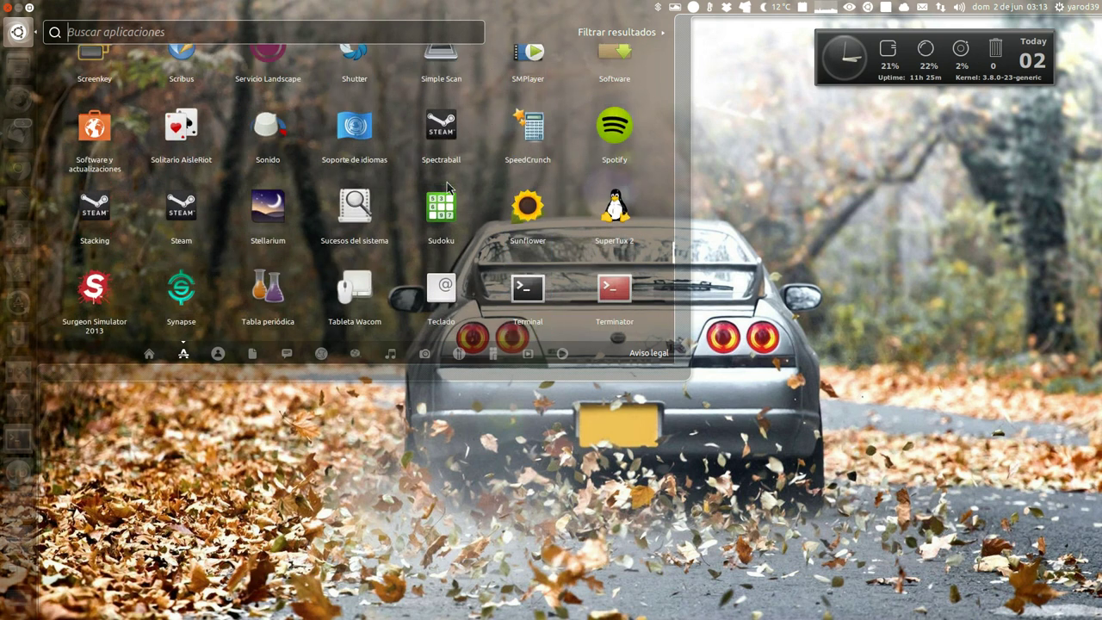
pyautogui.scroll(2, 447, 186)
pyautogui.scroll(1, 447, 186)
pyautogui.scroll(2, 446, 186)
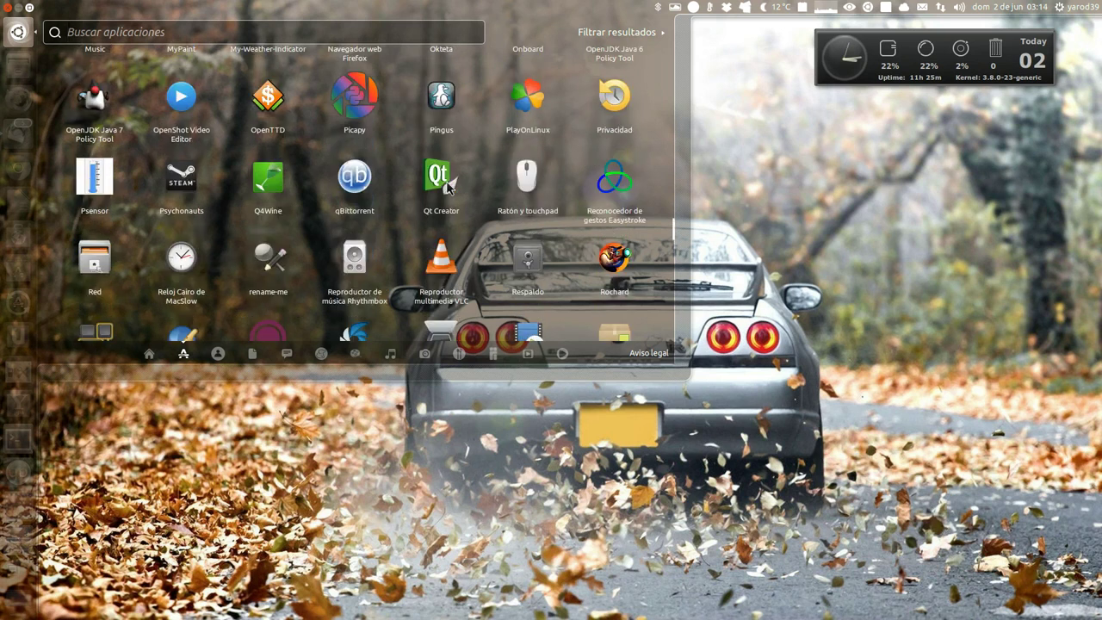
pyautogui.scroll(1, 447, 186)
pyautogui.scroll(1, 446, 186)
pyautogui.scroll(1, 447, 186)
pyautogui.scroll(1, 447, 186)
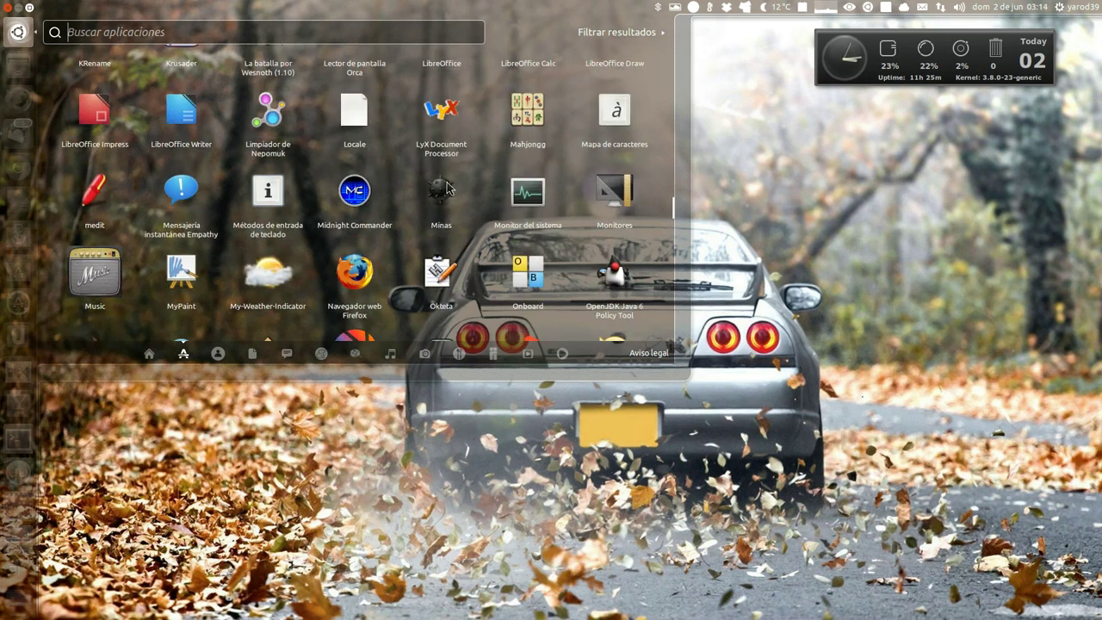
pyautogui.scroll(1, 447, 186)
pyautogui.scroll(1, 447, 186)
pyautogui.scroll(1, 447, 187)
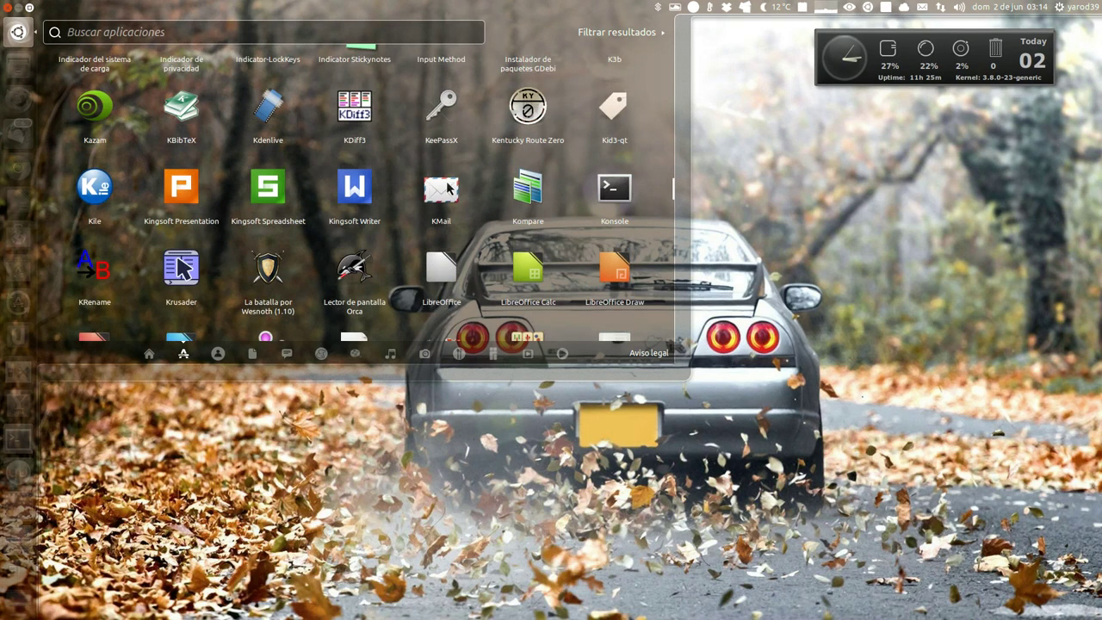
pyautogui.scroll(1, 447, 187)
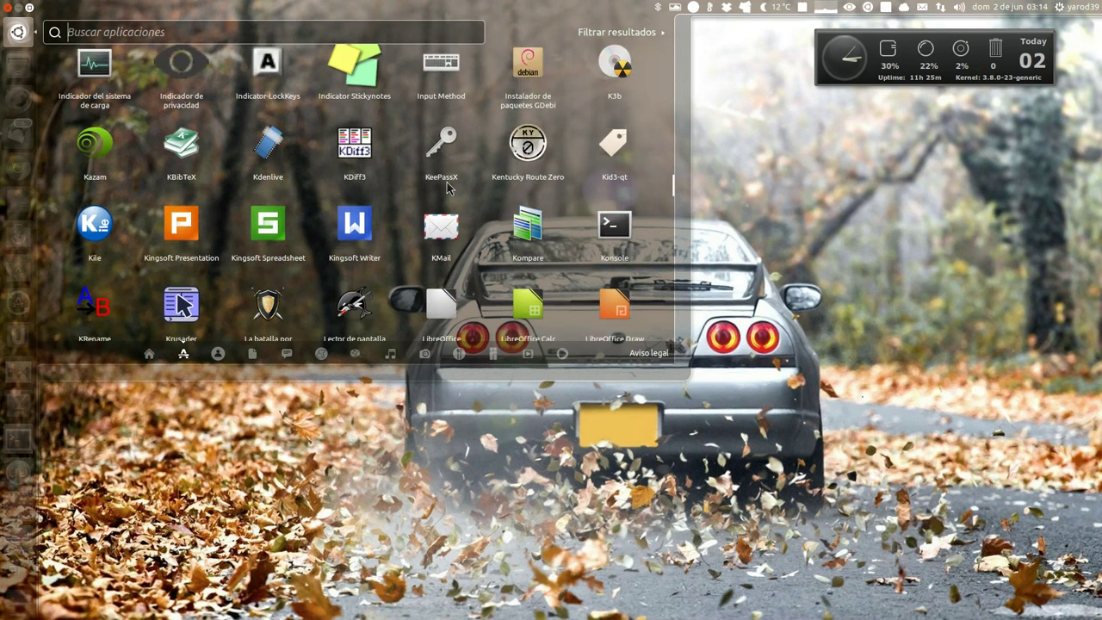
pyautogui.click(353, 225)
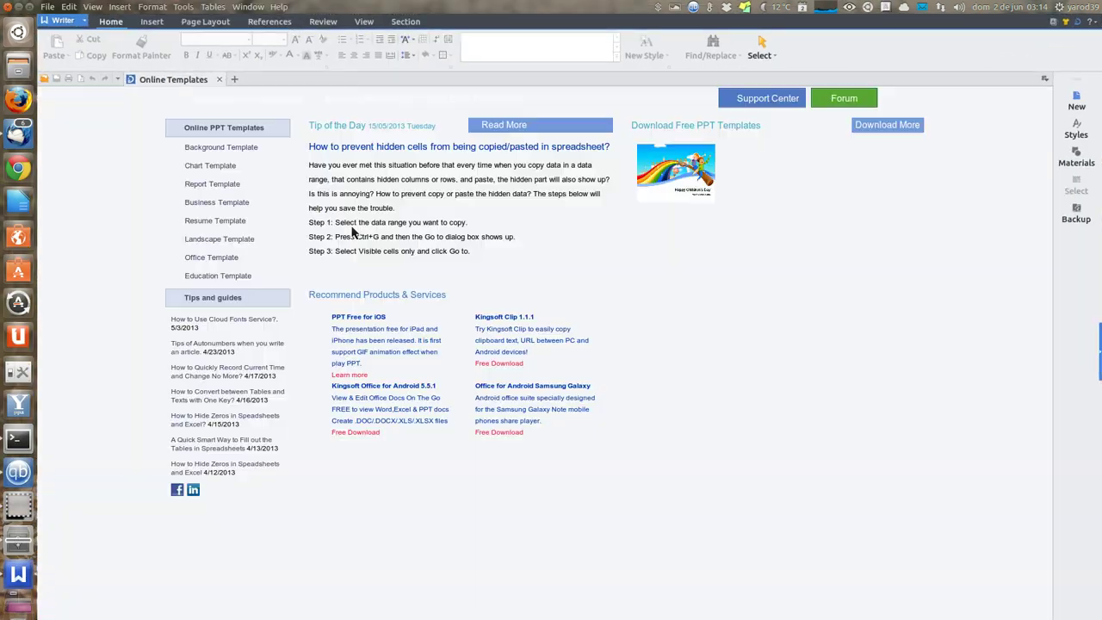
# Close the Online Templates tab and create a new blank Document 1.
pyautogui.click(221, 80)
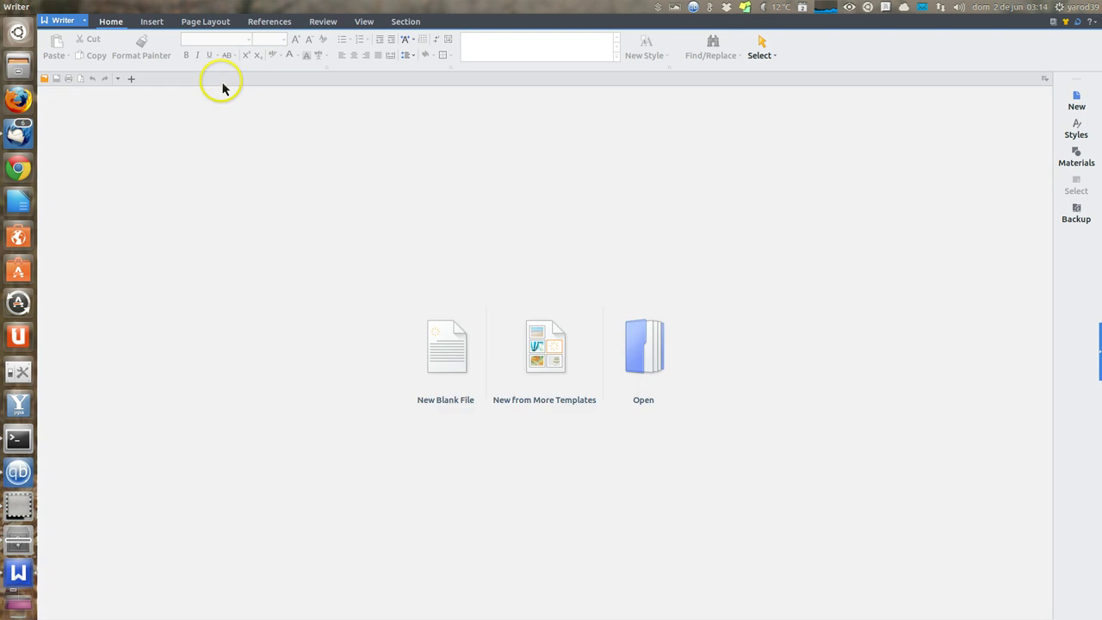
pyautogui.click(443, 359)
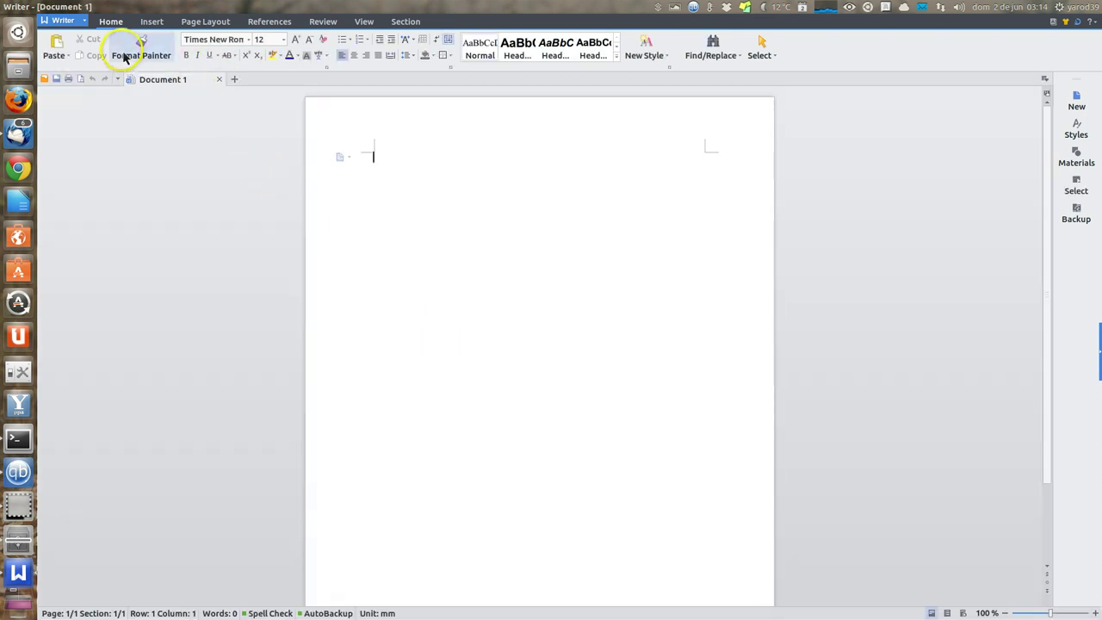
# Insert a 6 × 9 table and type 'esto es una prueba' below it.
pyautogui.click(152, 24)
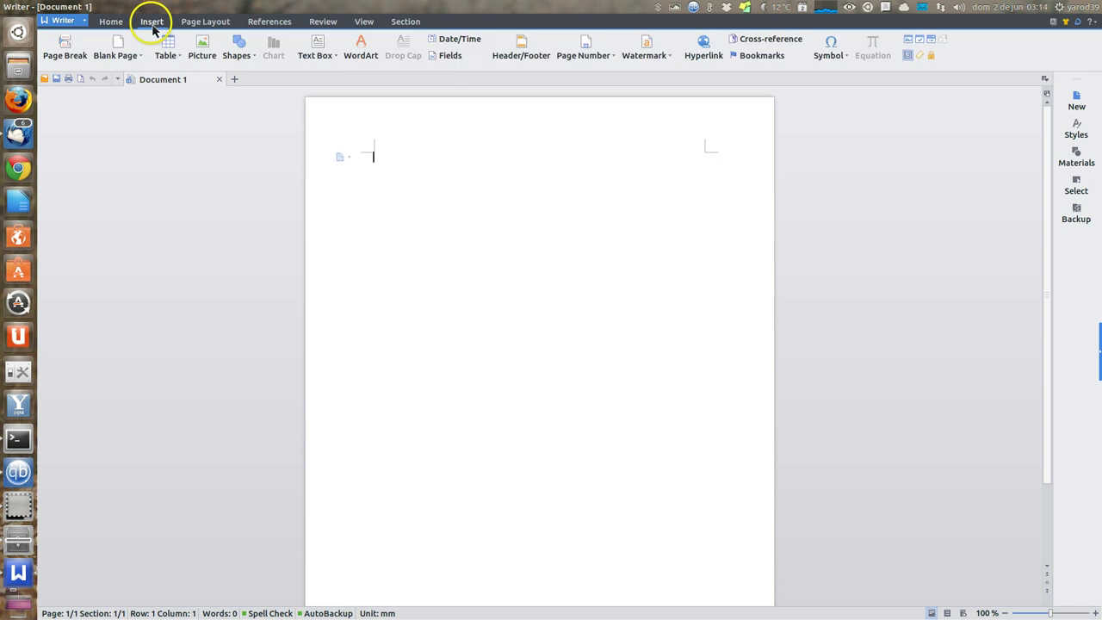
pyautogui.click(170, 48)
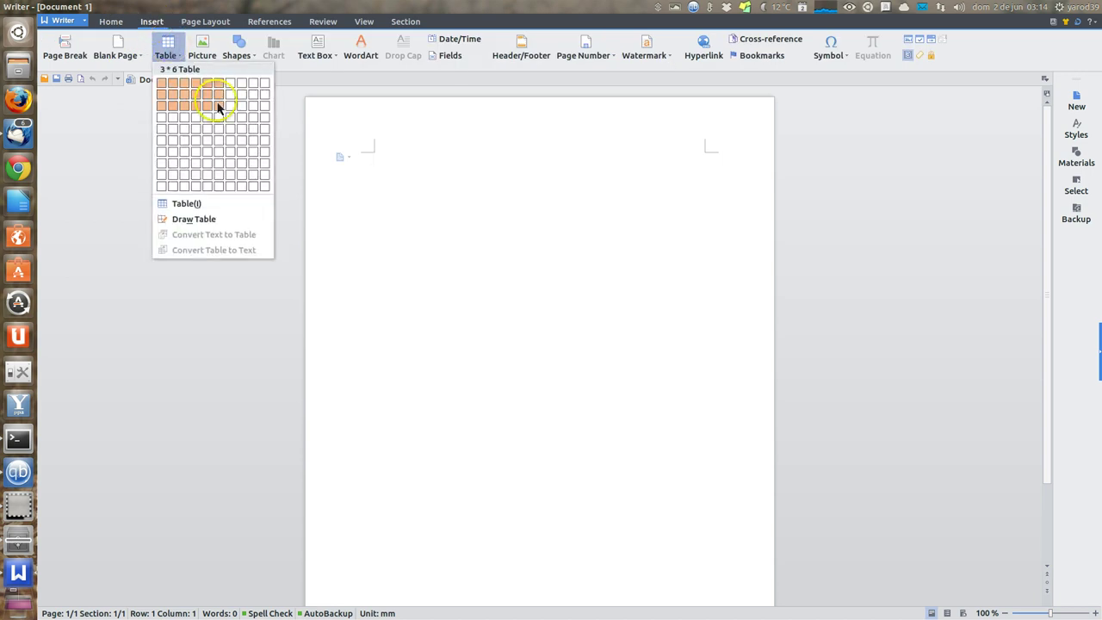
pyautogui.click(253, 150)
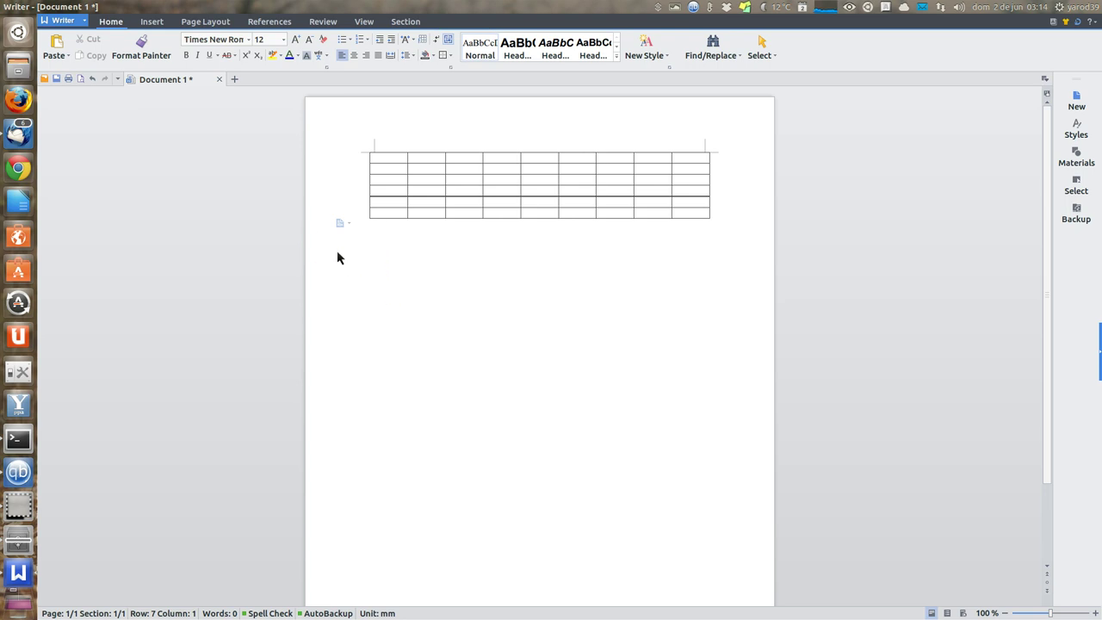
pyautogui.write('esto e')
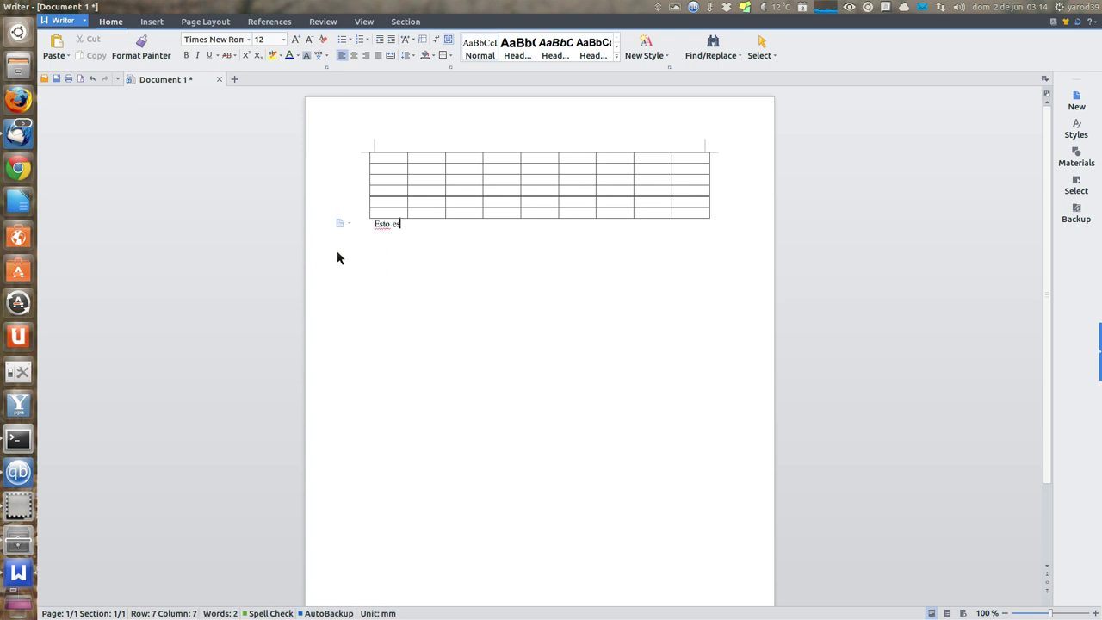
pyautogui.write('s una pru')
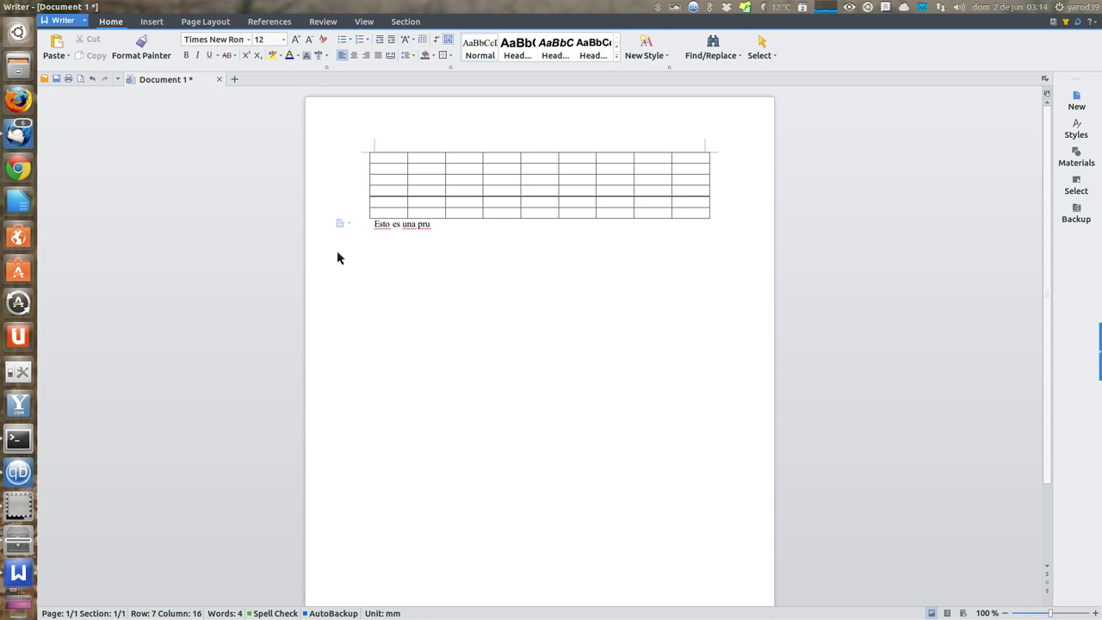
pyautogui.write('eba')
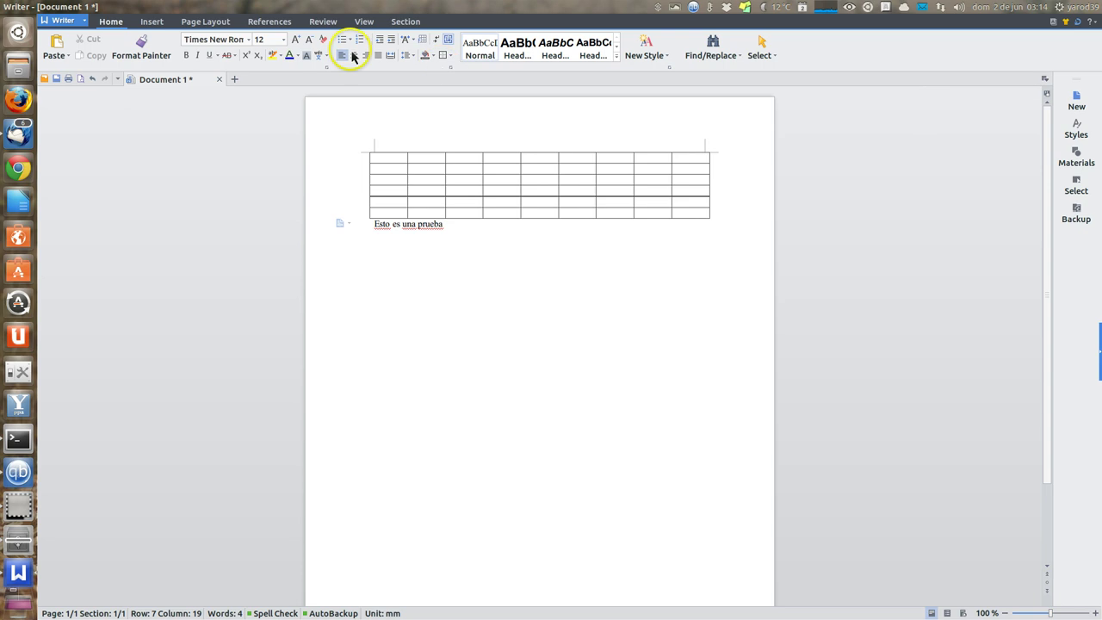
# Draw a rectangle shape on the page below the test sentence.
pyautogui.click(160, 24)
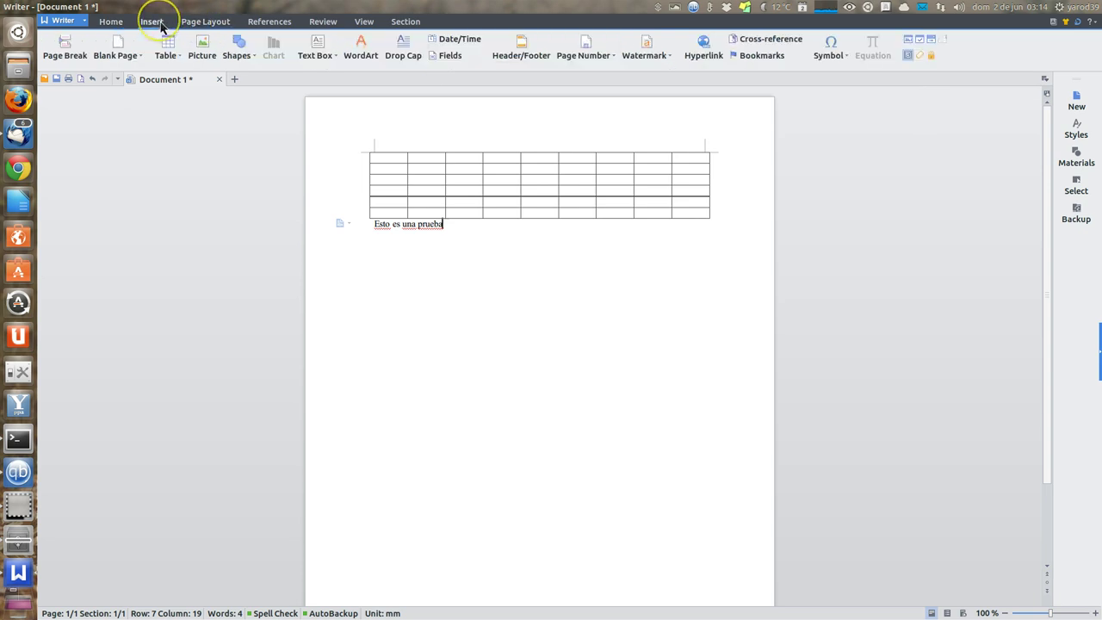
pyautogui.click(238, 45)
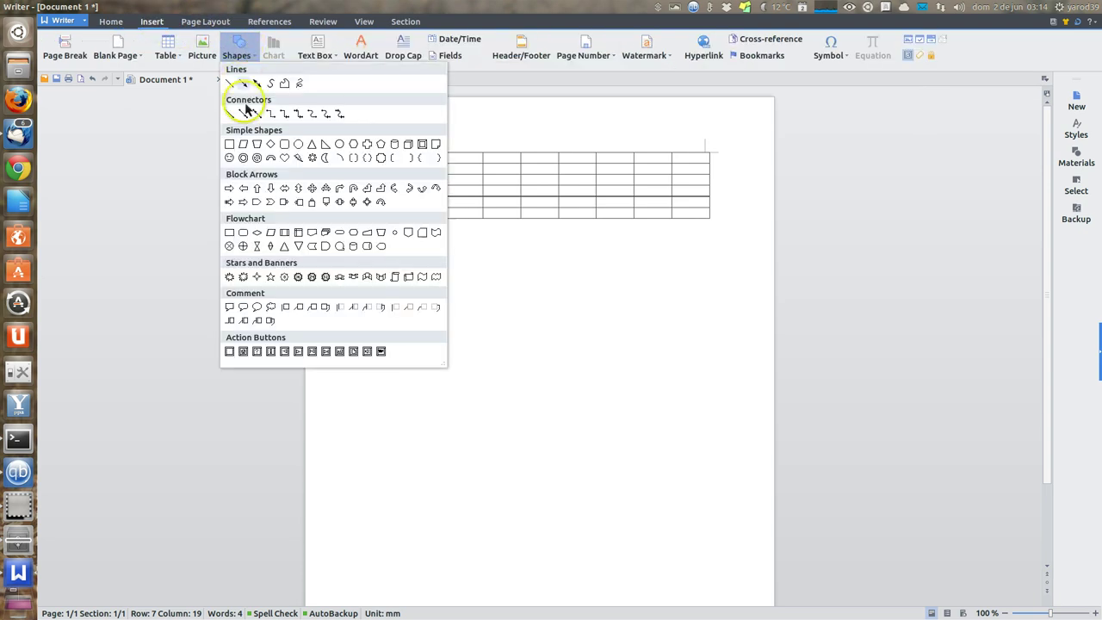
pyautogui.click(229, 144)
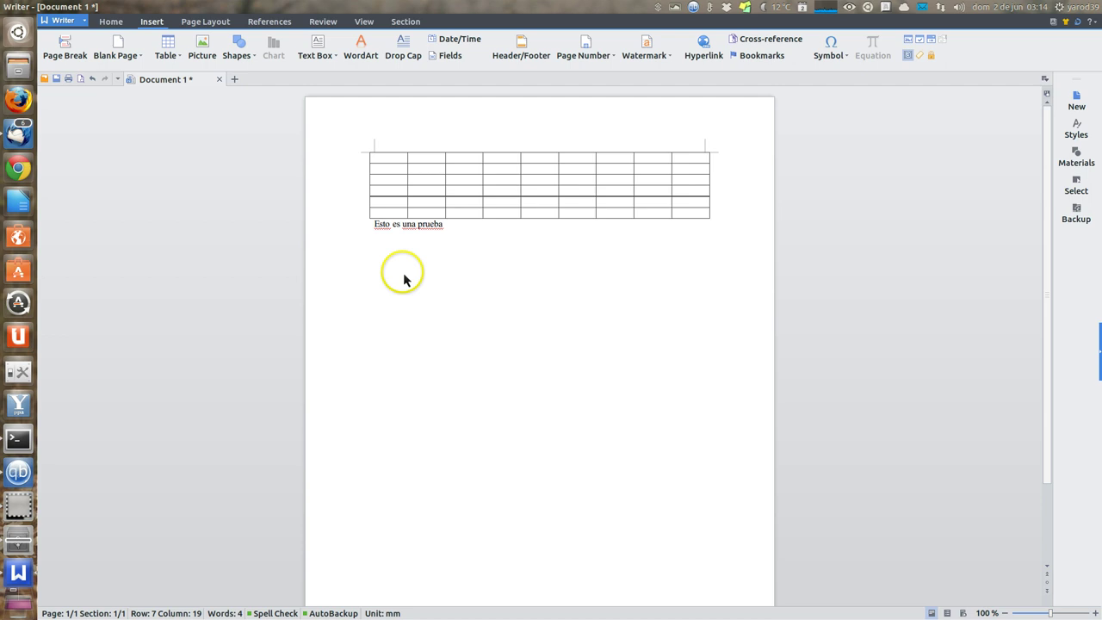
pyautogui.moveTo(402, 272); pyautogui.dragTo(551, 381)
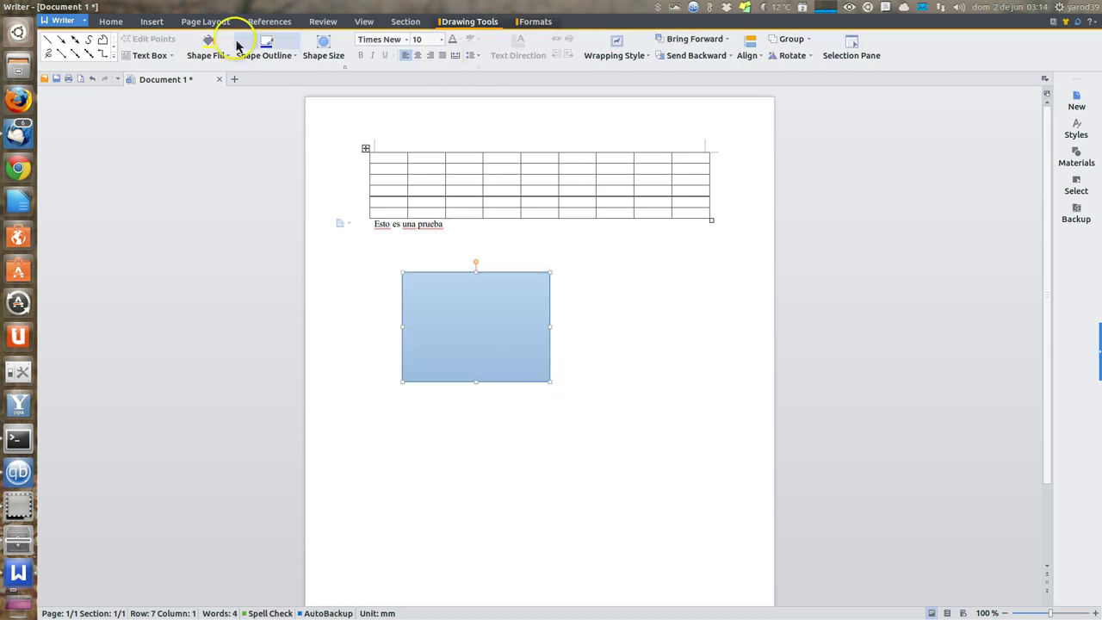
pyautogui.click(204, 23)
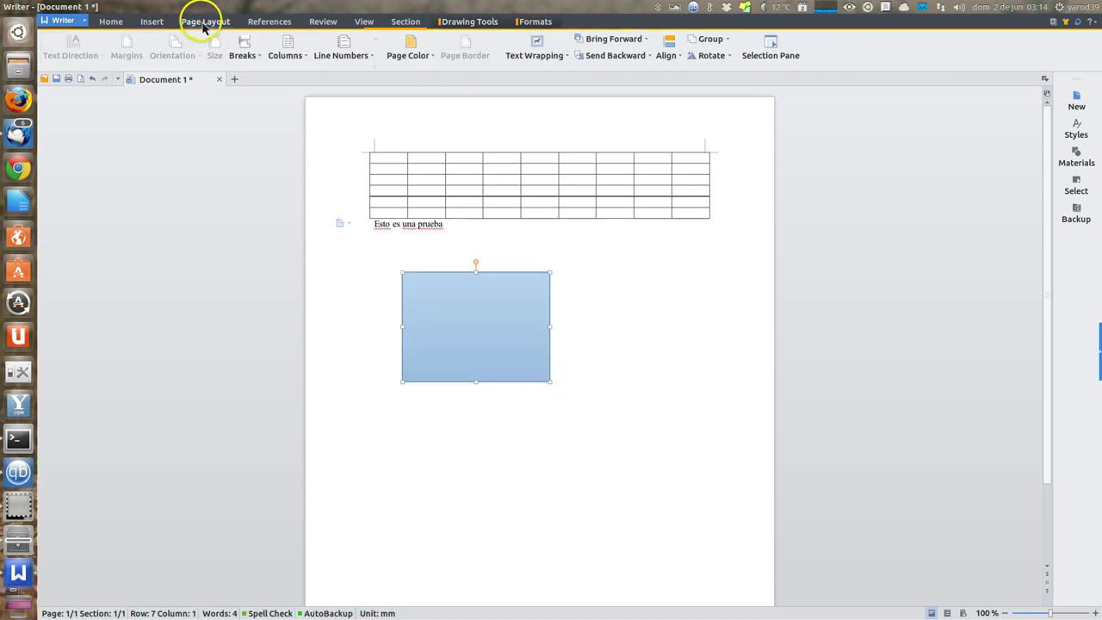
# Set the page colour to blue, then change it back to No Color.
pyautogui.click(419, 54)
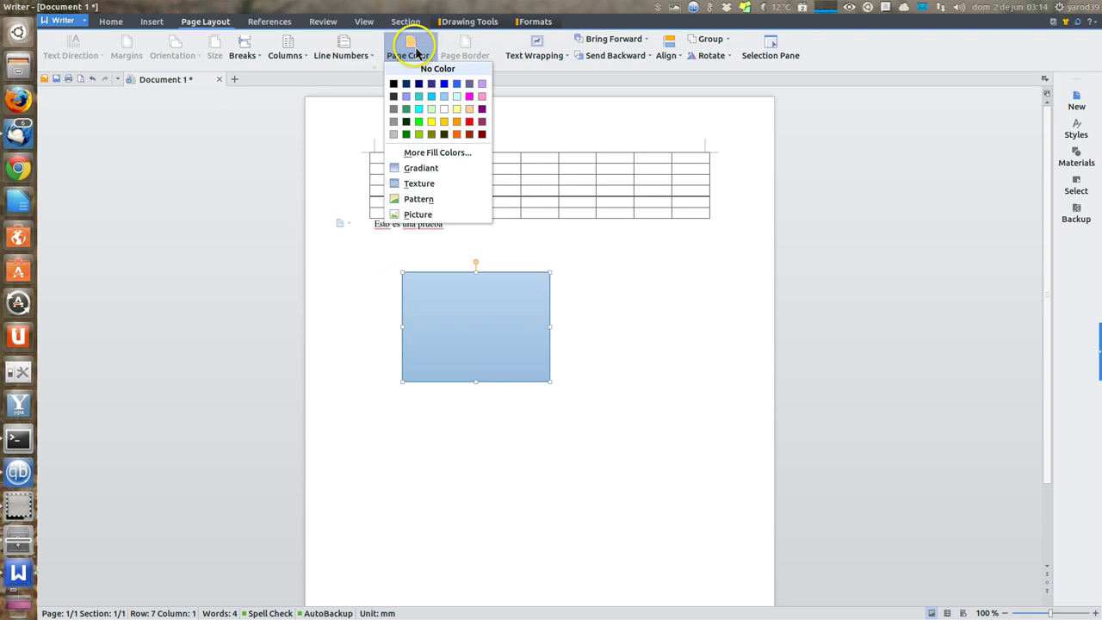
pyautogui.click(445, 85)
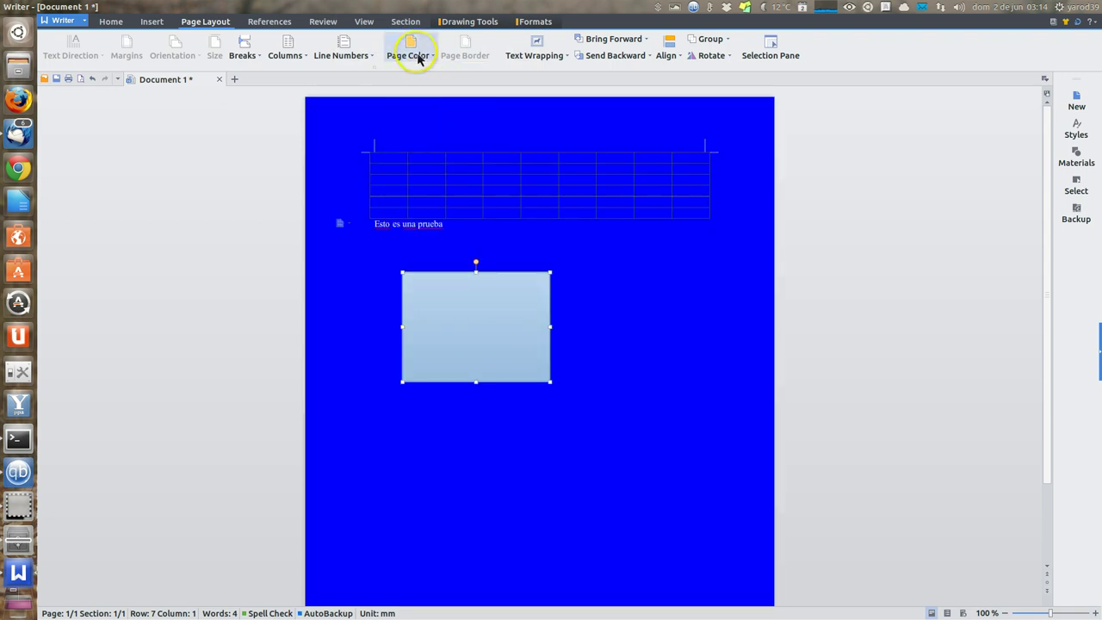
pyautogui.click(419, 55)
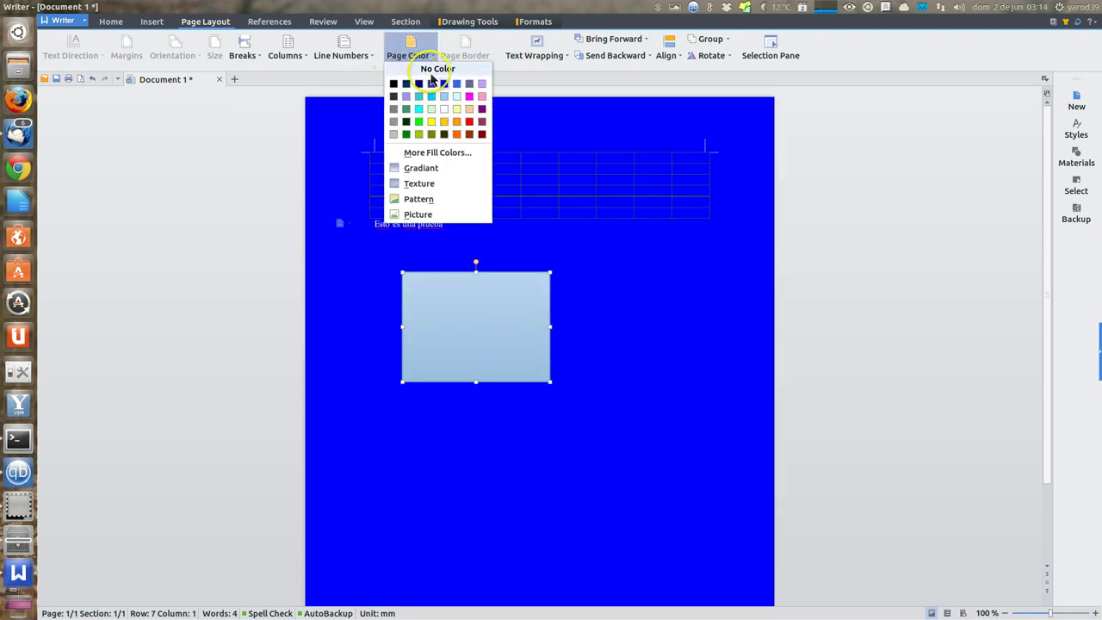
pyautogui.click(432, 74)
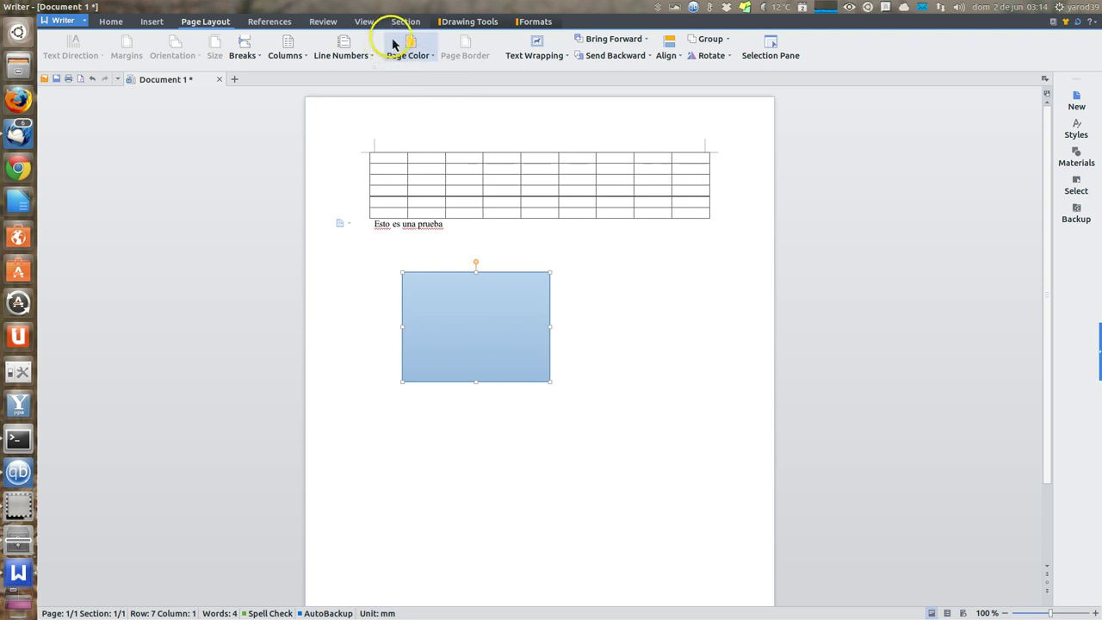
pyautogui.click(266, 25)
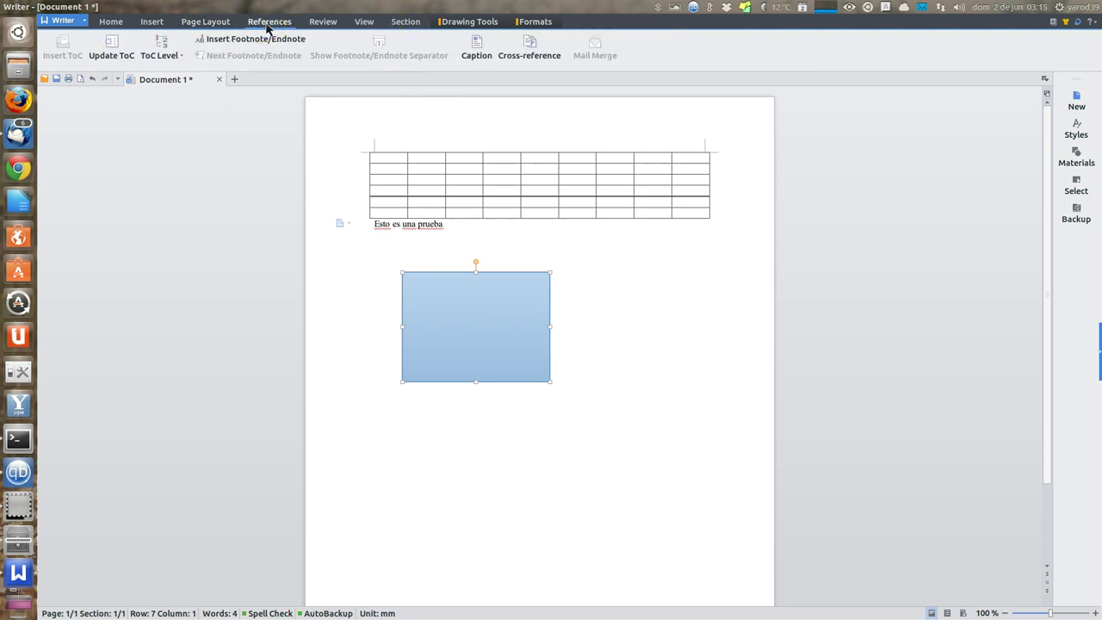
# Look through the Review, View, Section and Drawing Tools ribbon tabs.
pyautogui.click(324, 24)
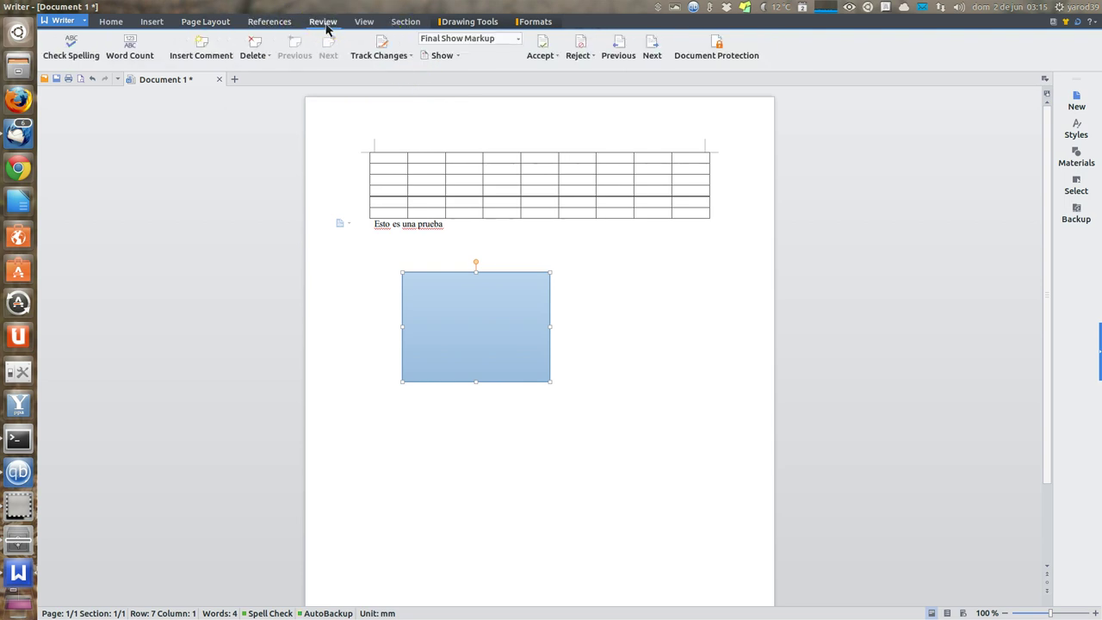
pyautogui.click(361, 29)
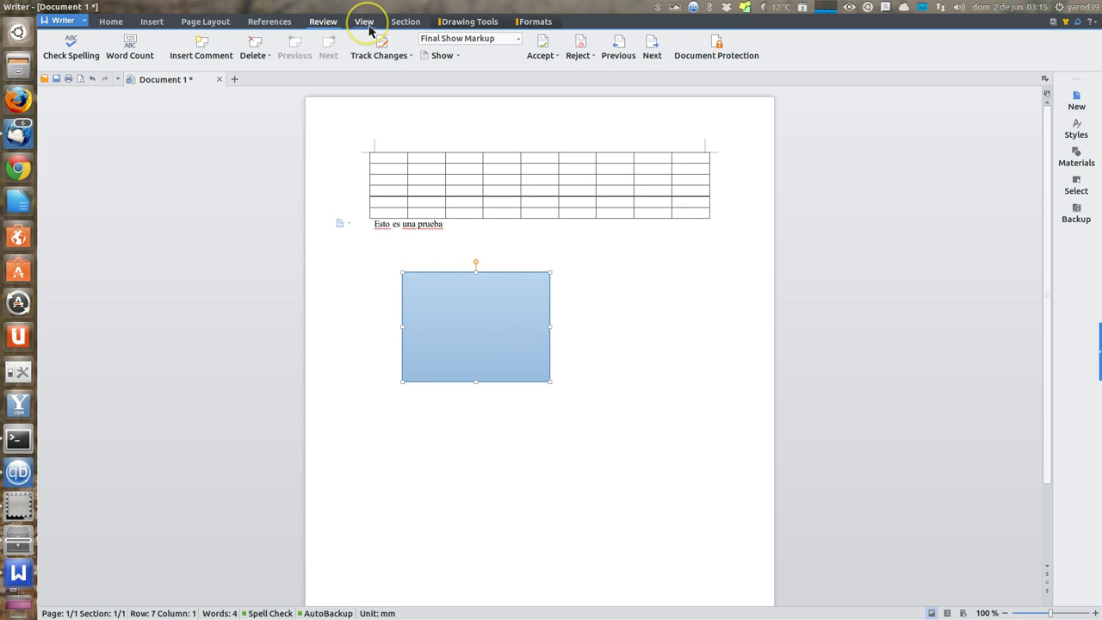
pyautogui.click(369, 29)
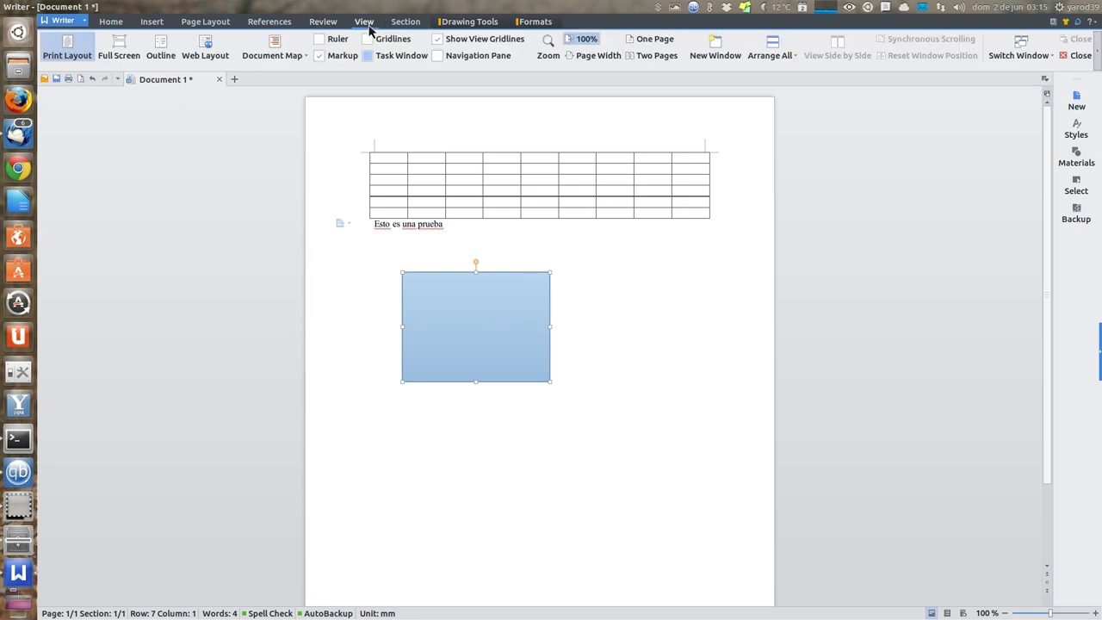
pyautogui.click(405, 26)
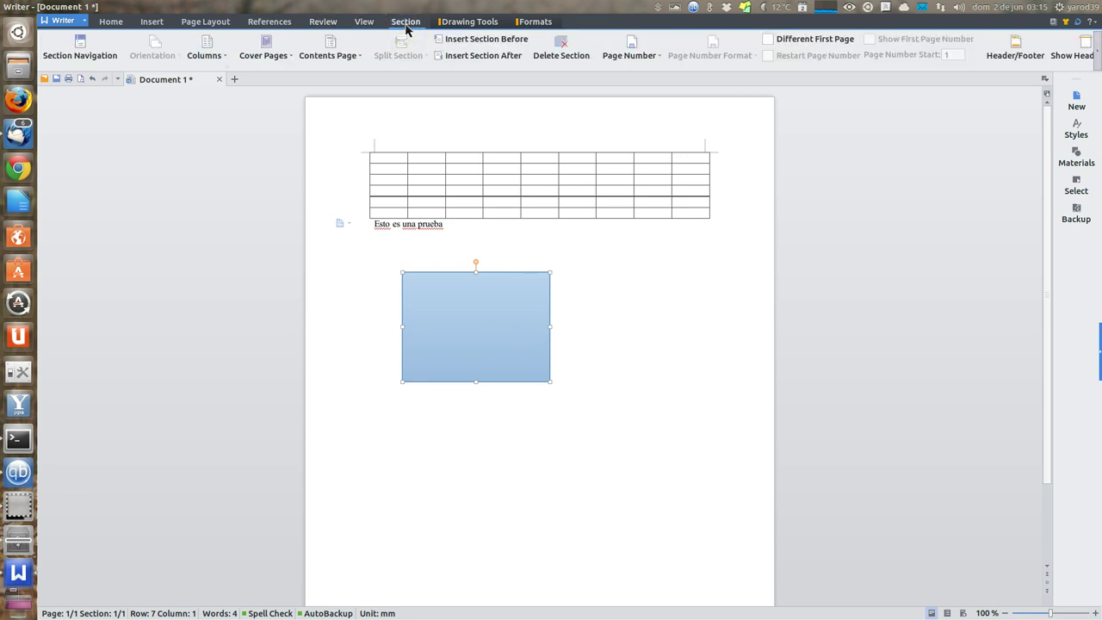
pyautogui.click(456, 25)
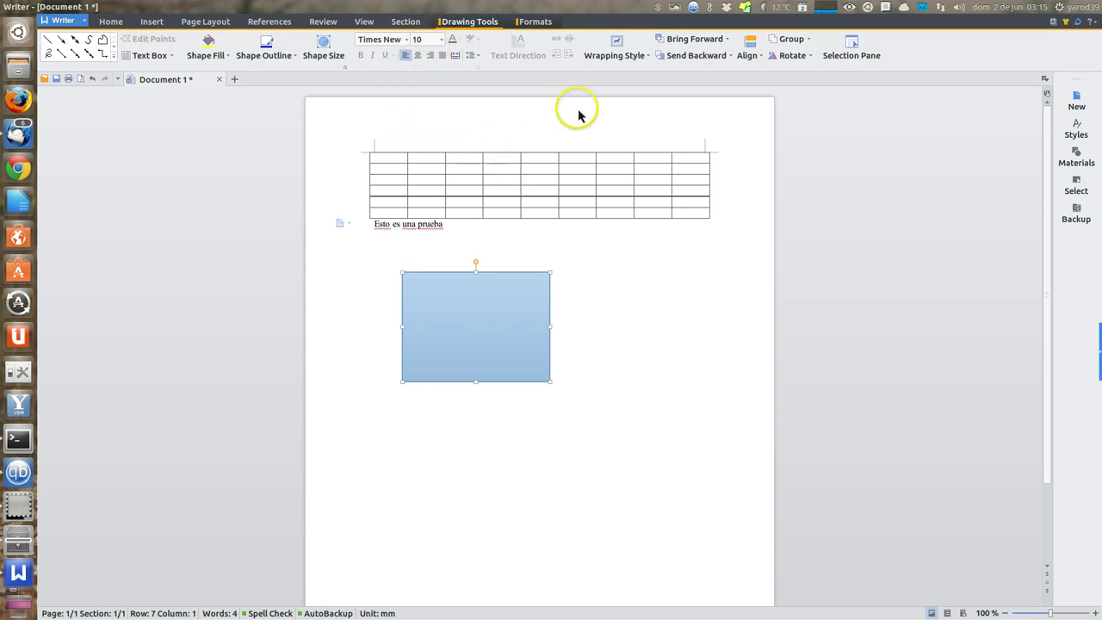
# Apply the Wire Frame 3-D surface to the rectangle and shorten it from the top.
pyautogui.click(537, 24)
pyautogui.click(540, 30)
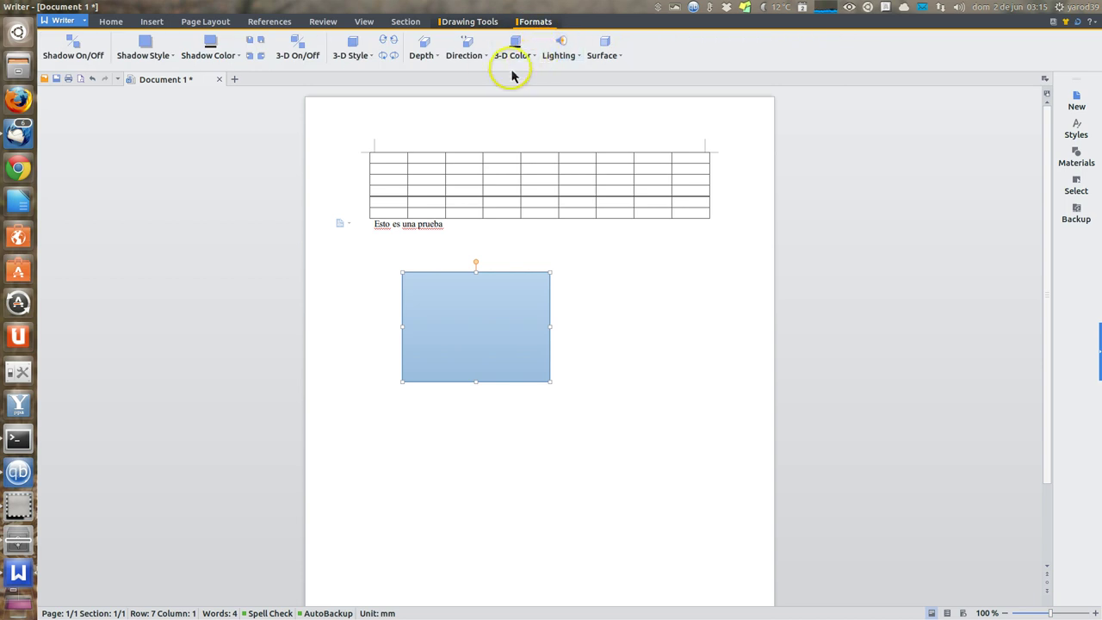
pyautogui.click(603, 45)
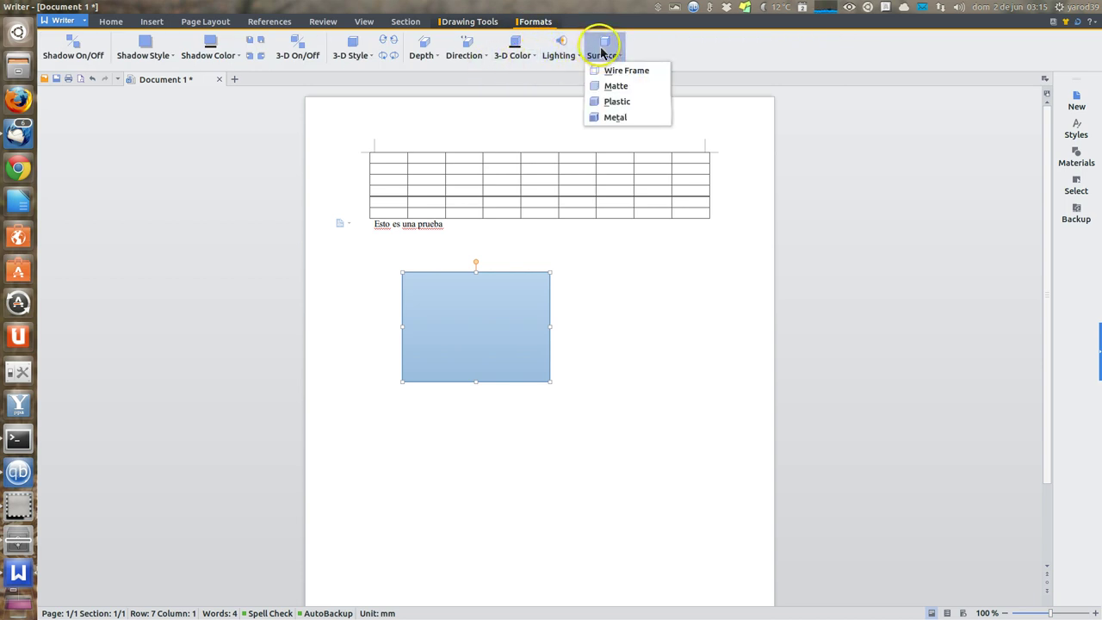
pyautogui.click(609, 73)
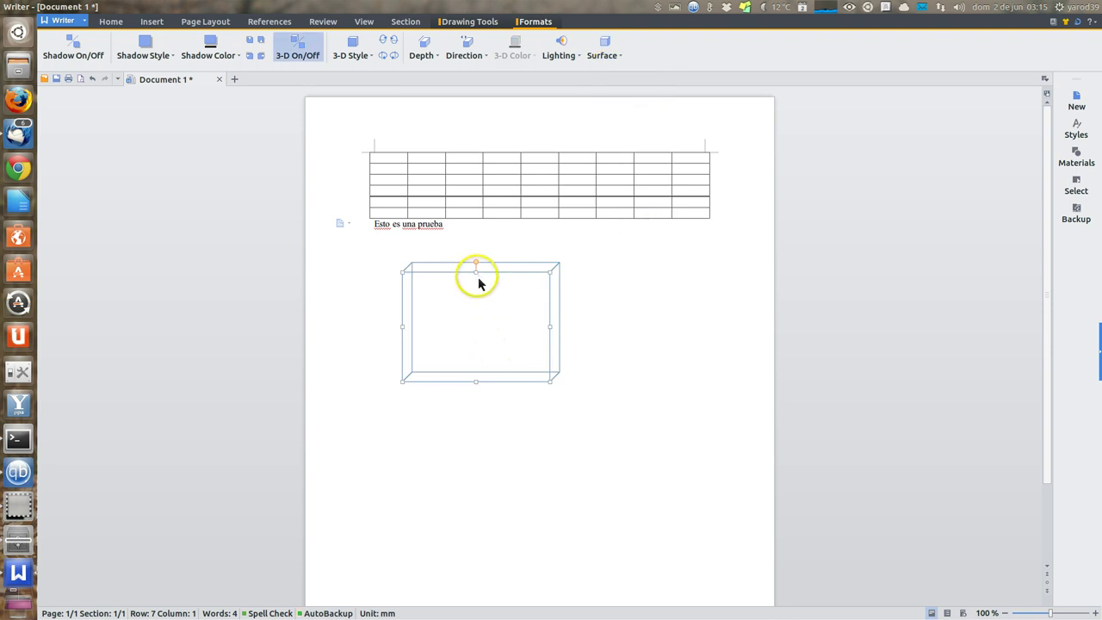
pyautogui.moveTo(479, 278); pyautogui.dragTo(483, 317)
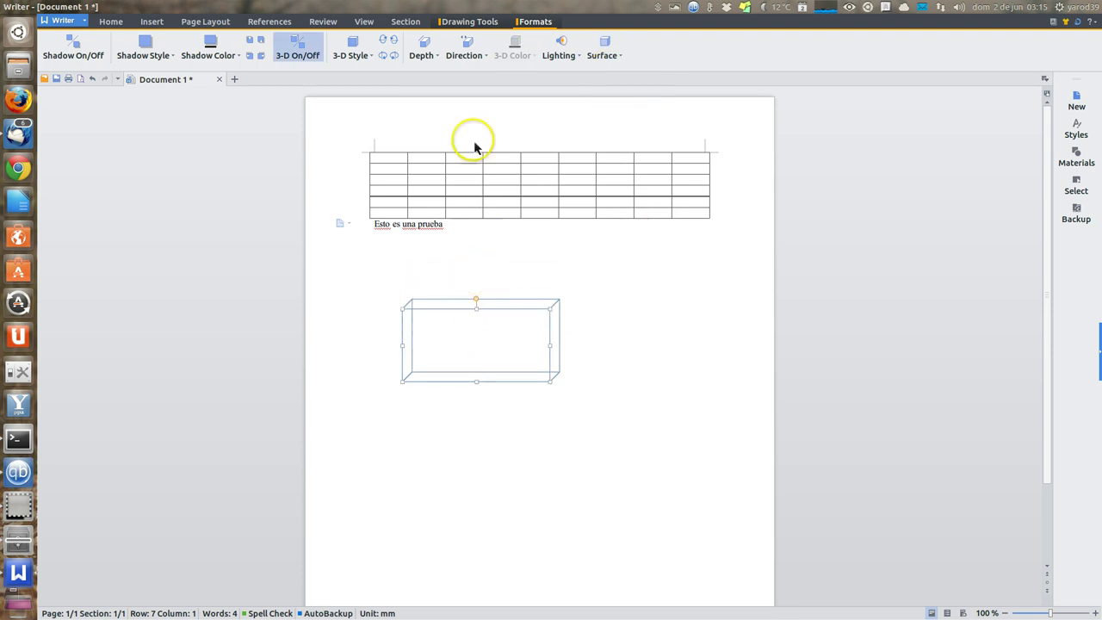
# Set the 3-D direction to down-right, then toggle Shadow On/Off to flatten the rectangle.
pyautogui.click(465, 45)
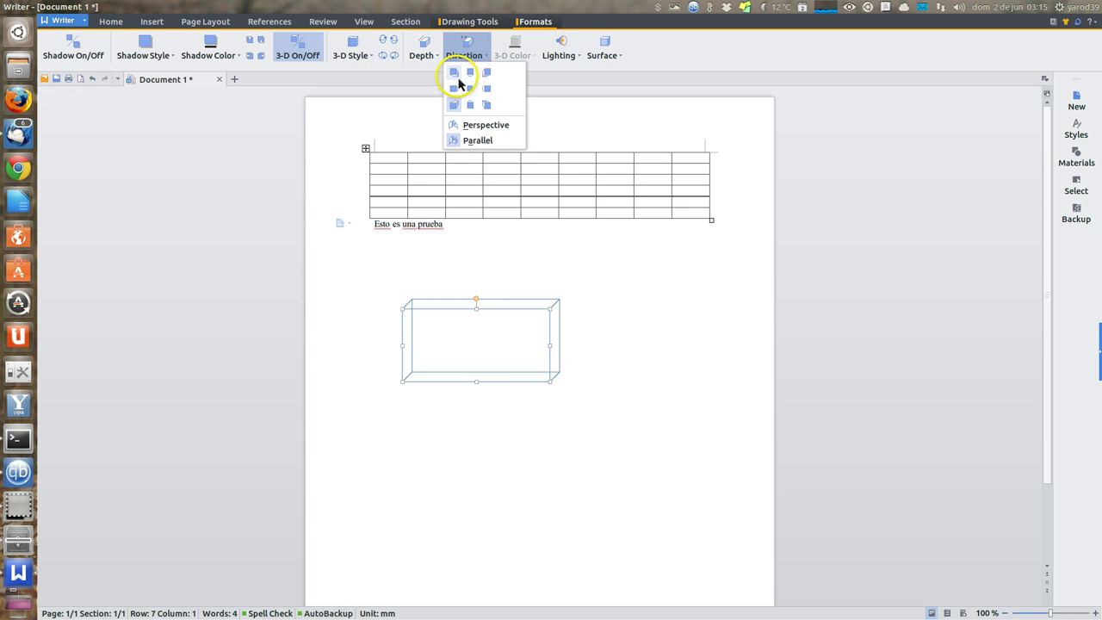
pyautogui.click(455, 73)
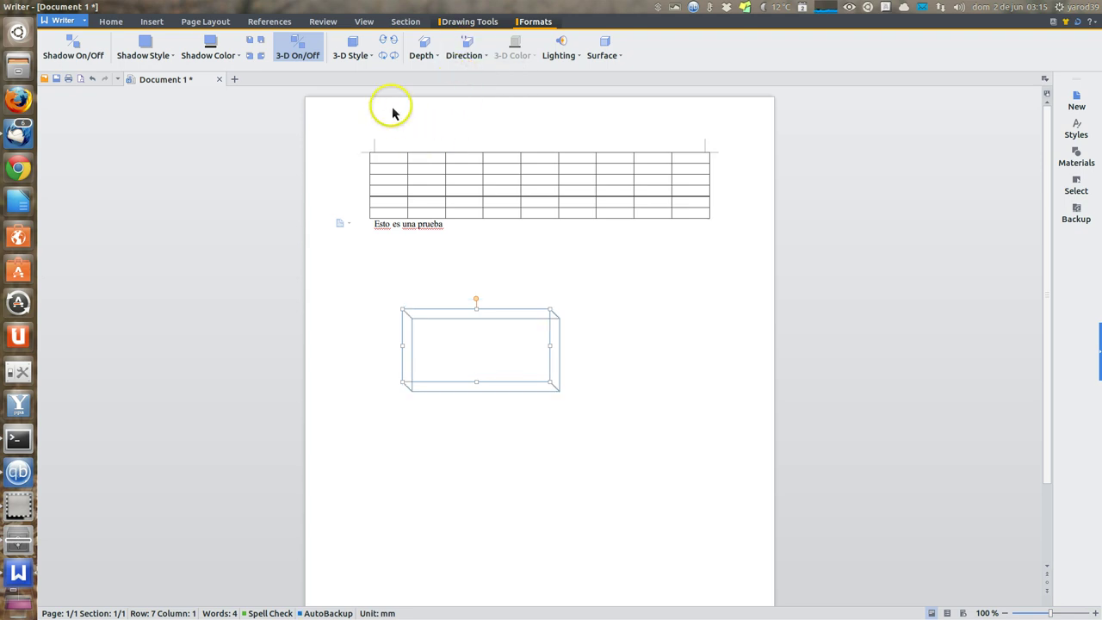
pyautogui.click(210, 43)
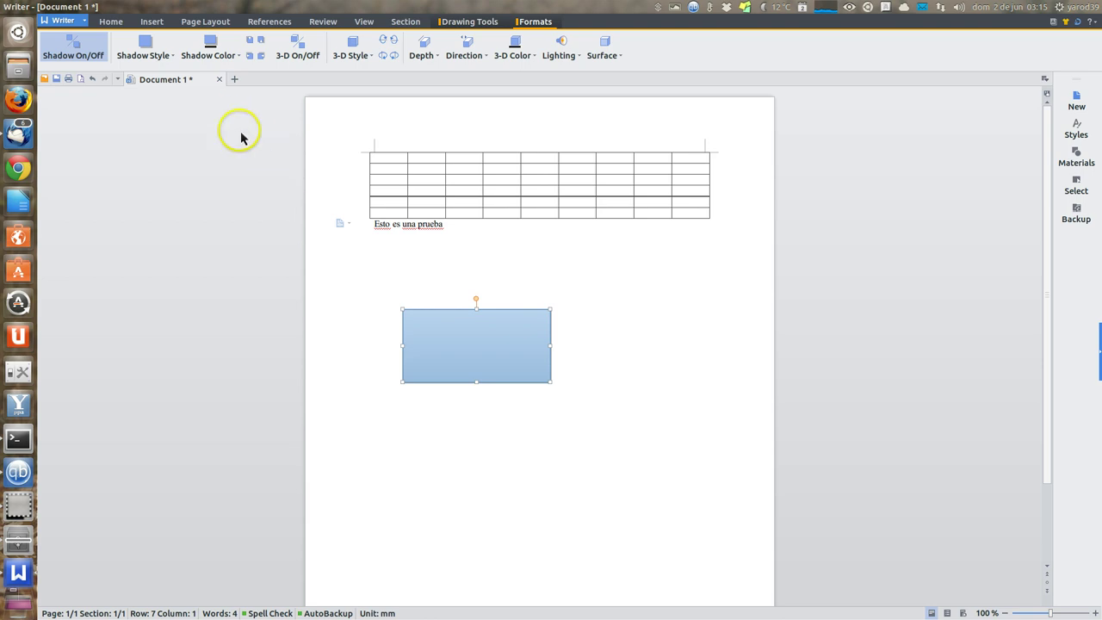
# Apply Heading 1 to 'Esto es una prueba' from the Styles pane and show the Materials panel.
pyautogui.click(1077, 105)
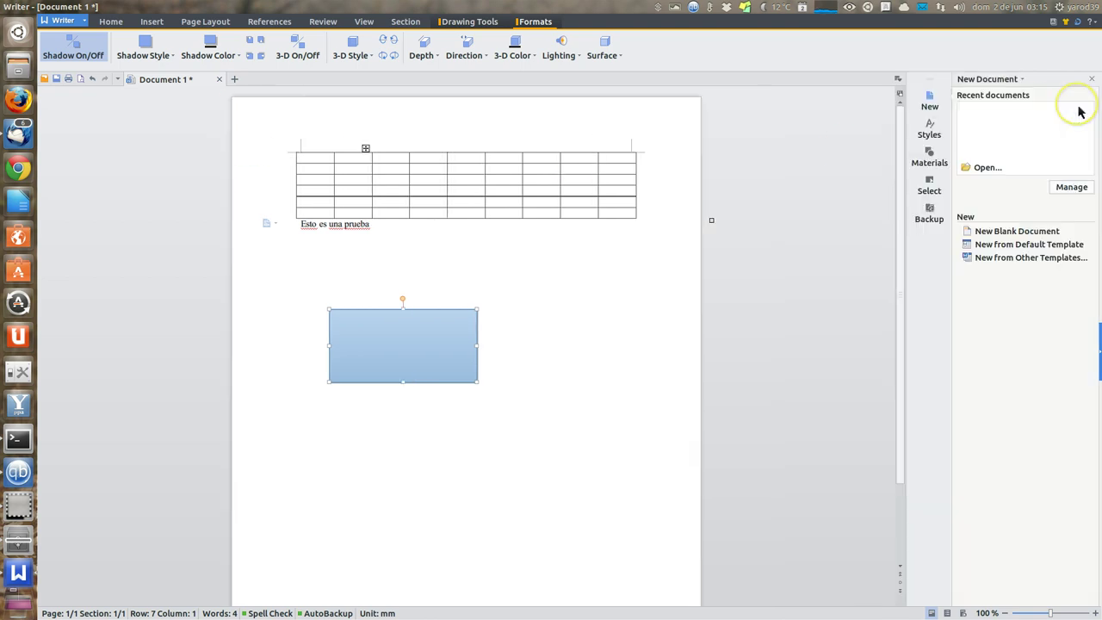
pyautogui.click(929, 130)
pyautogui.click(978, 229)
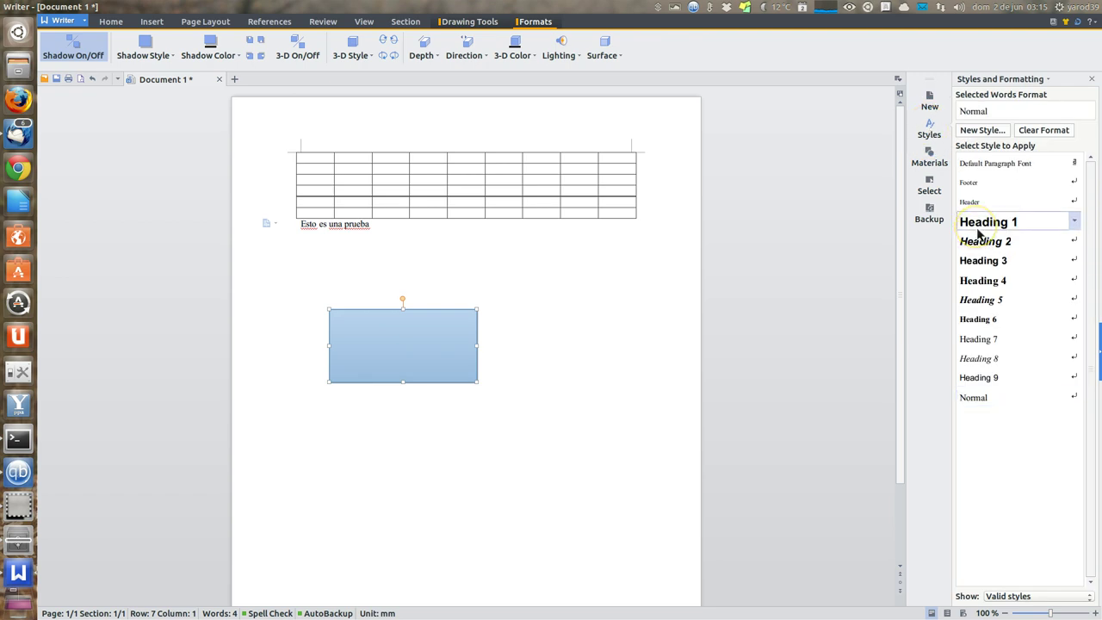
pyautogui.click(928, 162)
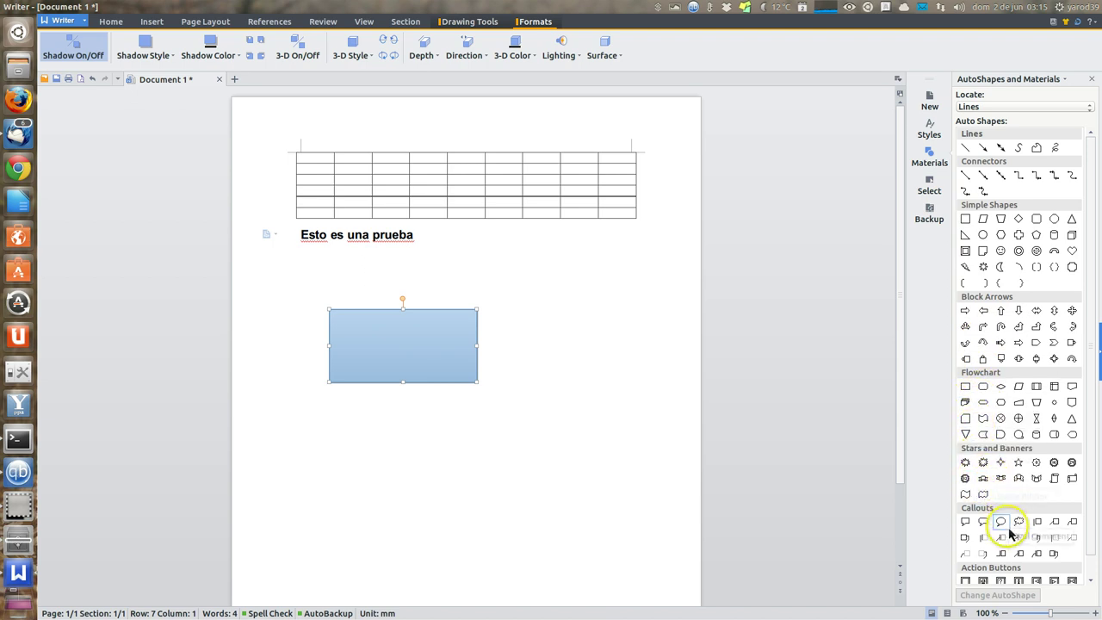
# Draw a 16-Point Star AutoShape to the right of the rectangle.
pyautogui.scroll(-1, 1008, 534)
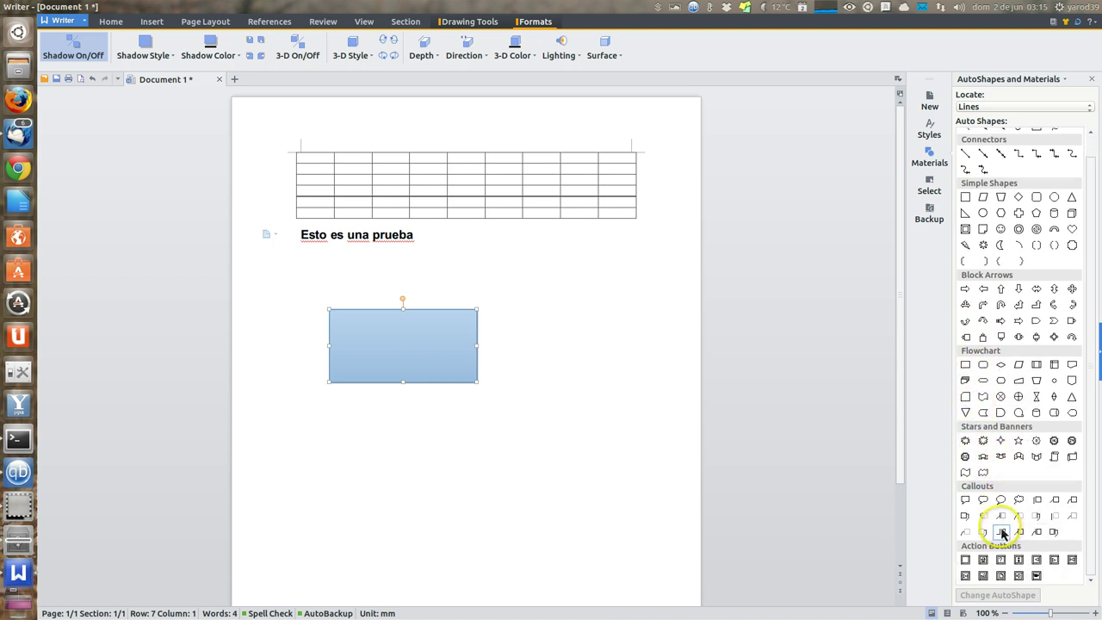
pyautogui.click(1054, 442)
pyautogui.moveTo(524, 316); pyautogui.dragTo(644, 412)
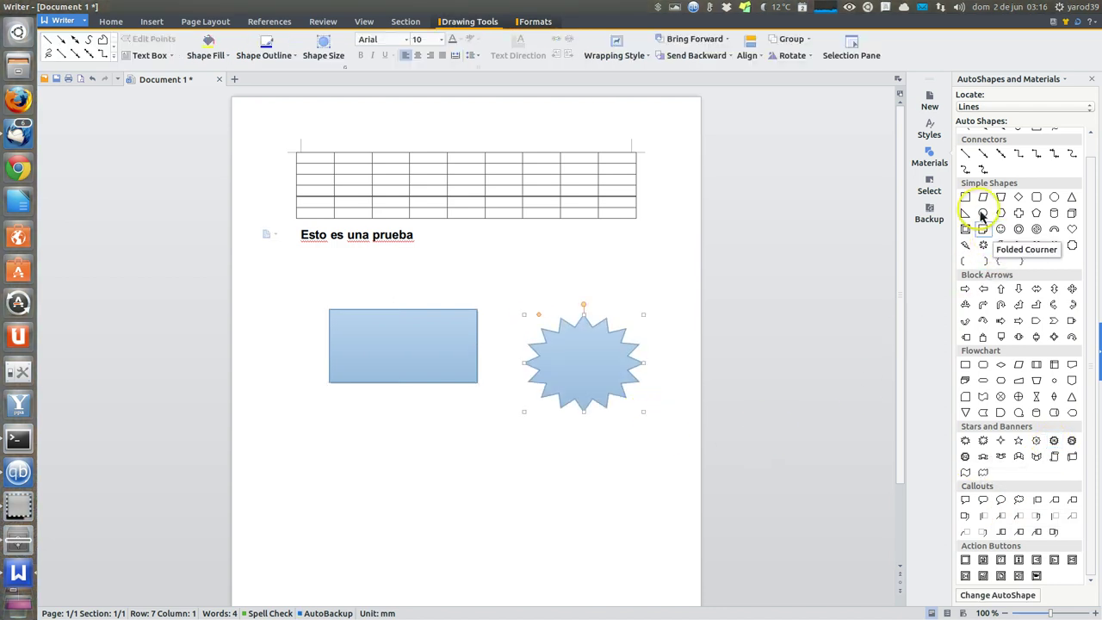
# View the page's shape list and the backup management options, then close the side panel.
pyautogui.click(930, 191)
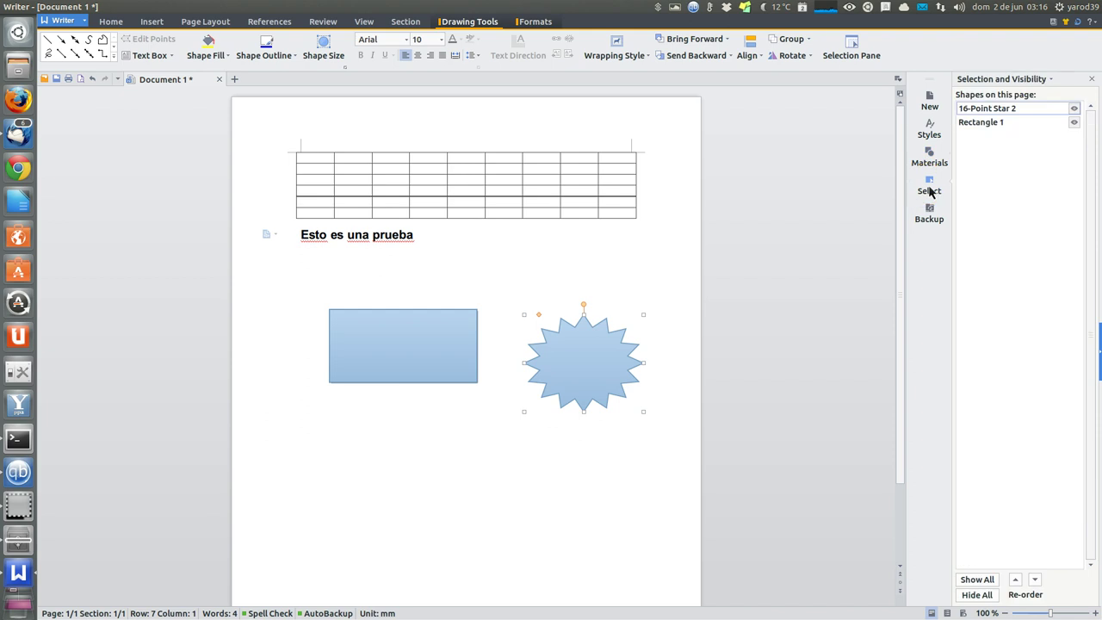
pyautogui.click(930, 214)
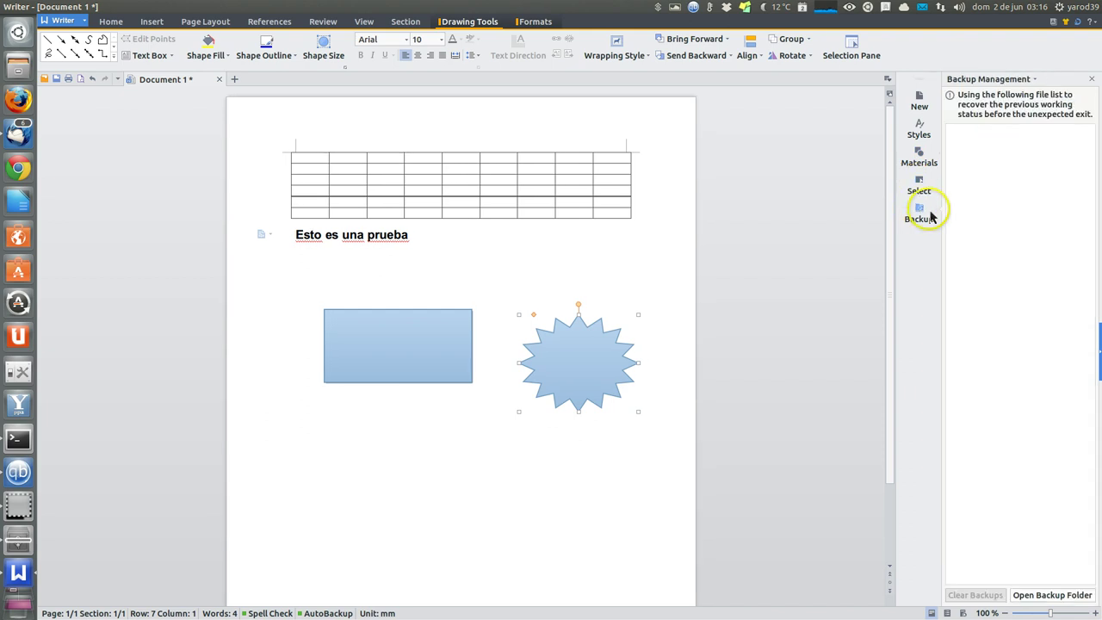
pyautogui.click(1092, 79)
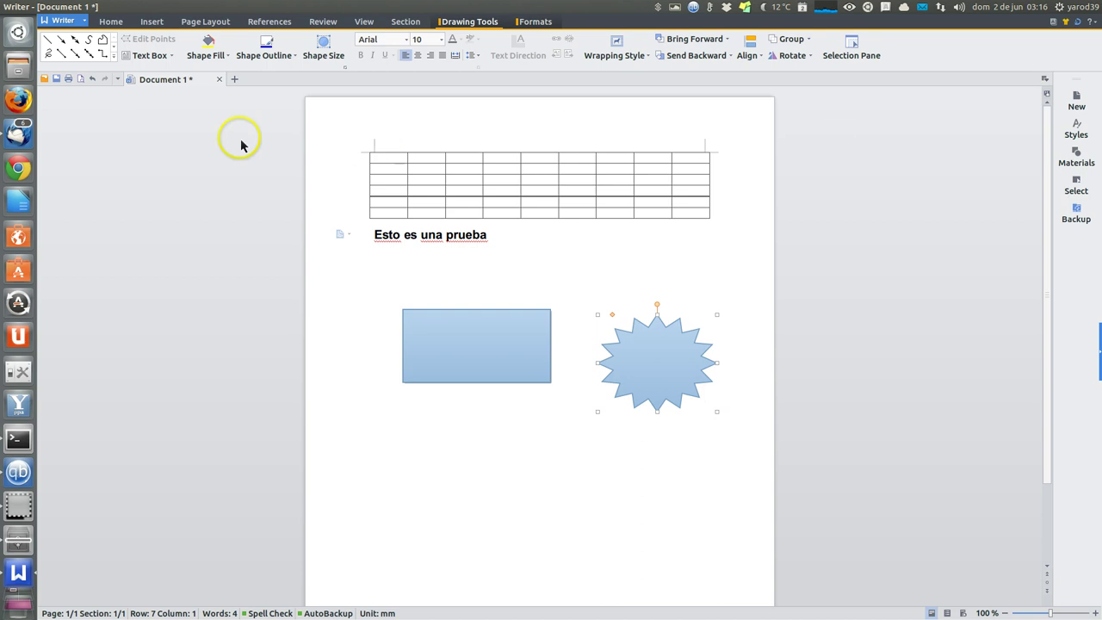
# Check the print settings and close them without printing, then open Writer's full command menu.
pyautogui.click(69, 79)
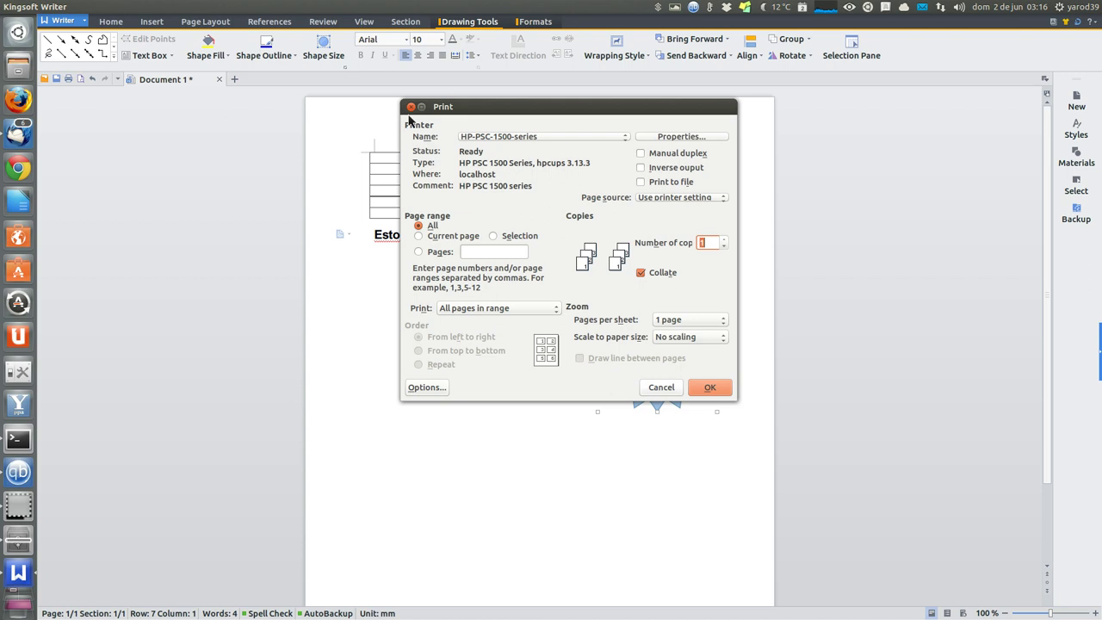
pyautogui.click(411, 107)
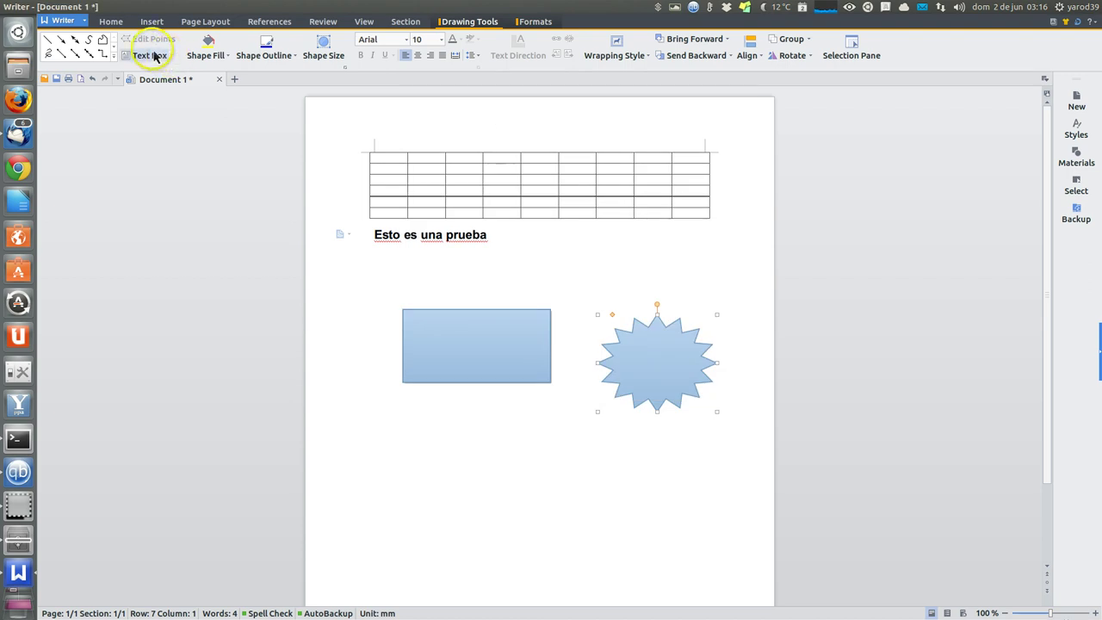
pyautogui.click(85, 21)
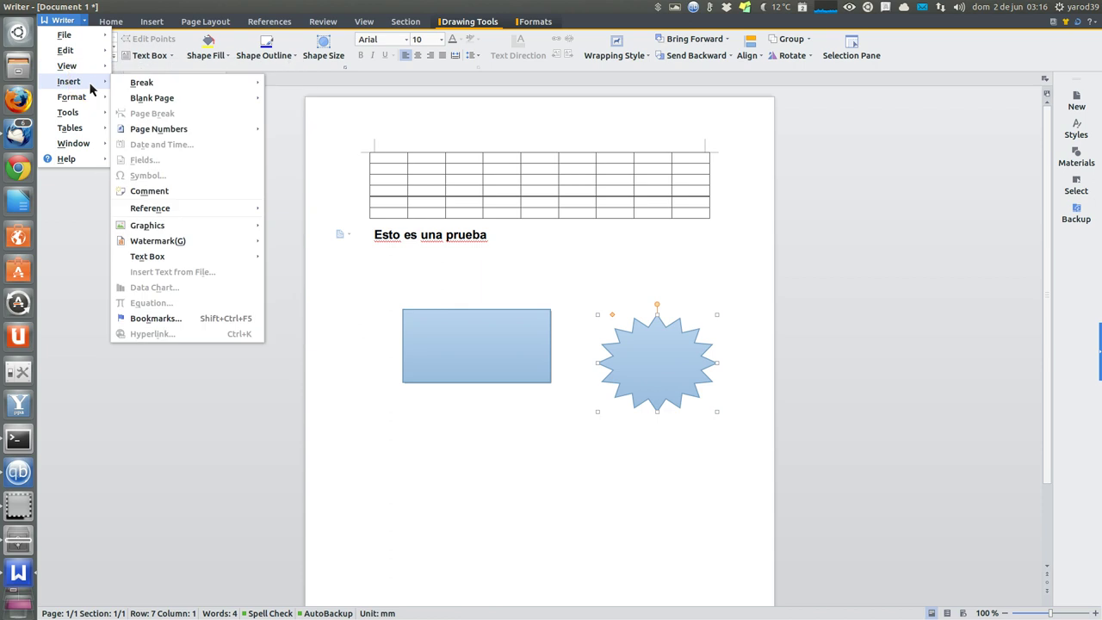
pyautogui.moveTo(72, 96)
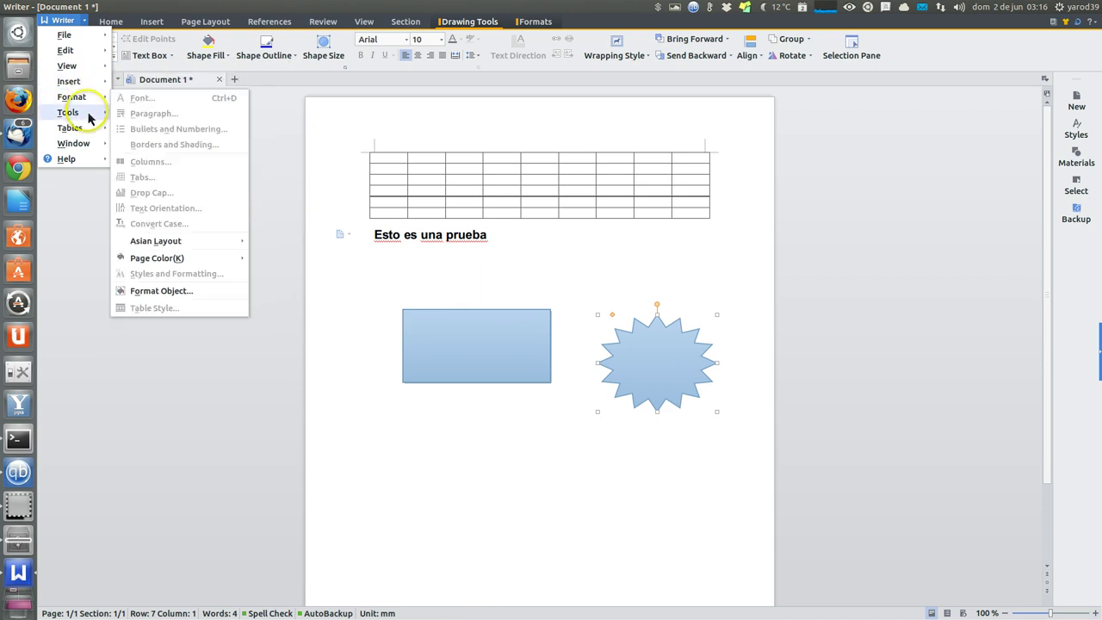
# Browse the Tools, Table, Window and Help submenus, then close the menu without choosing anything.
pyautogui.click(90, 116)
pyautogui.click(87, 131)
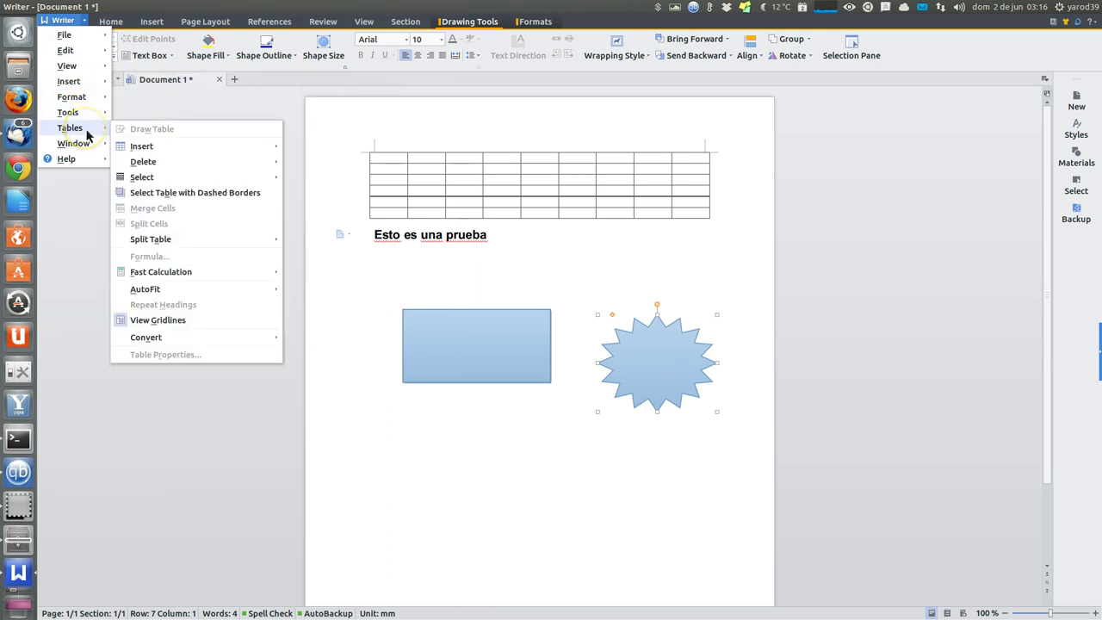
pyautogui.click(87, 146)
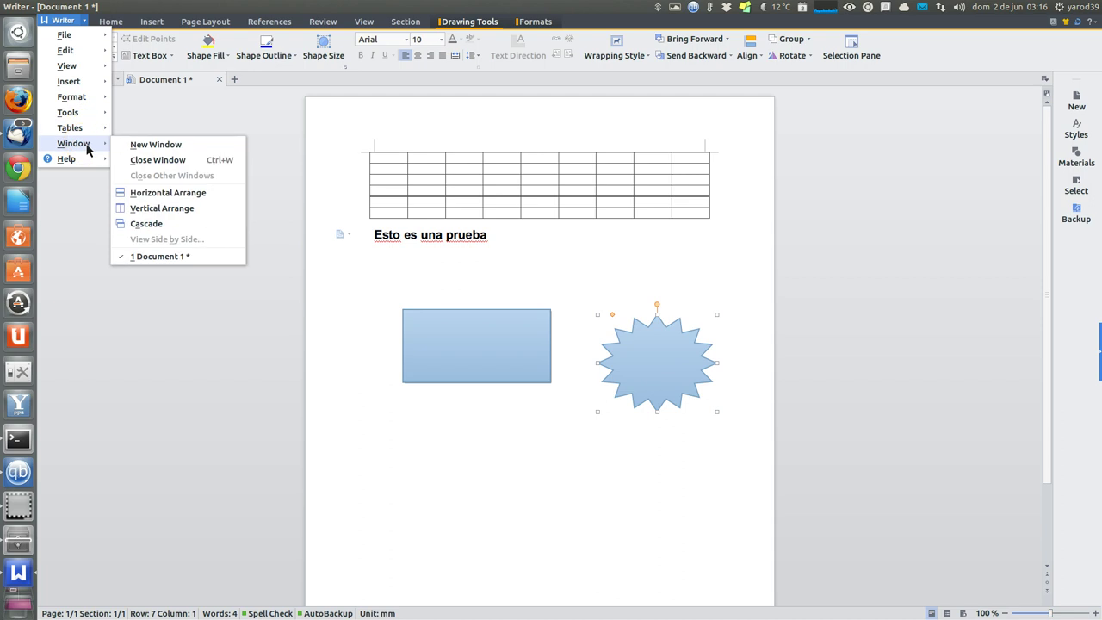
pyautogui.click(87, 161)
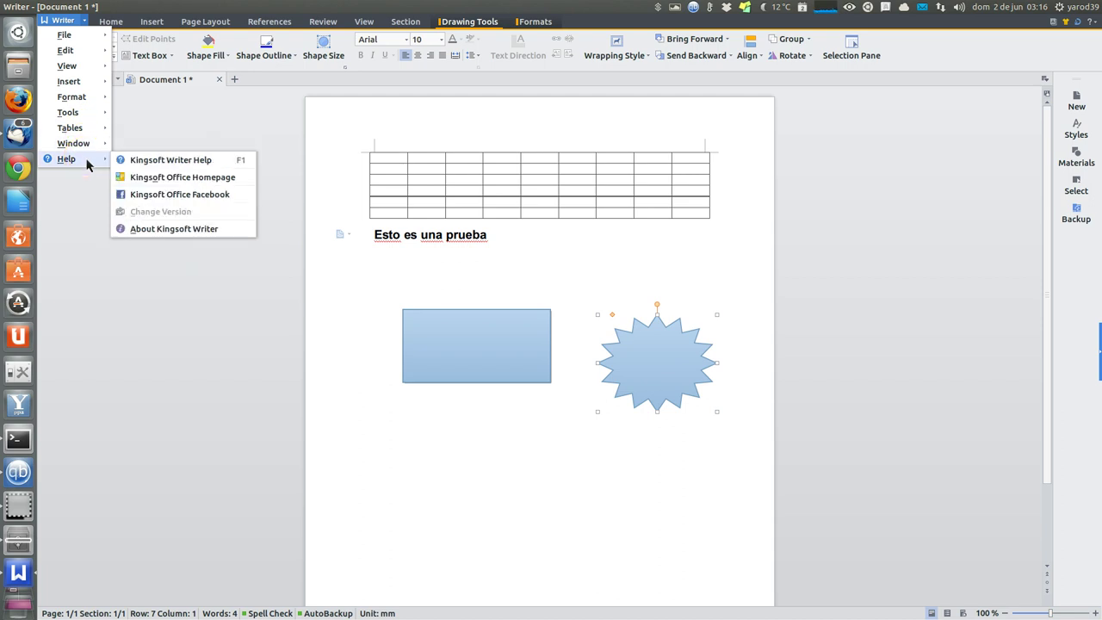
pyautogui.click(86, 192)
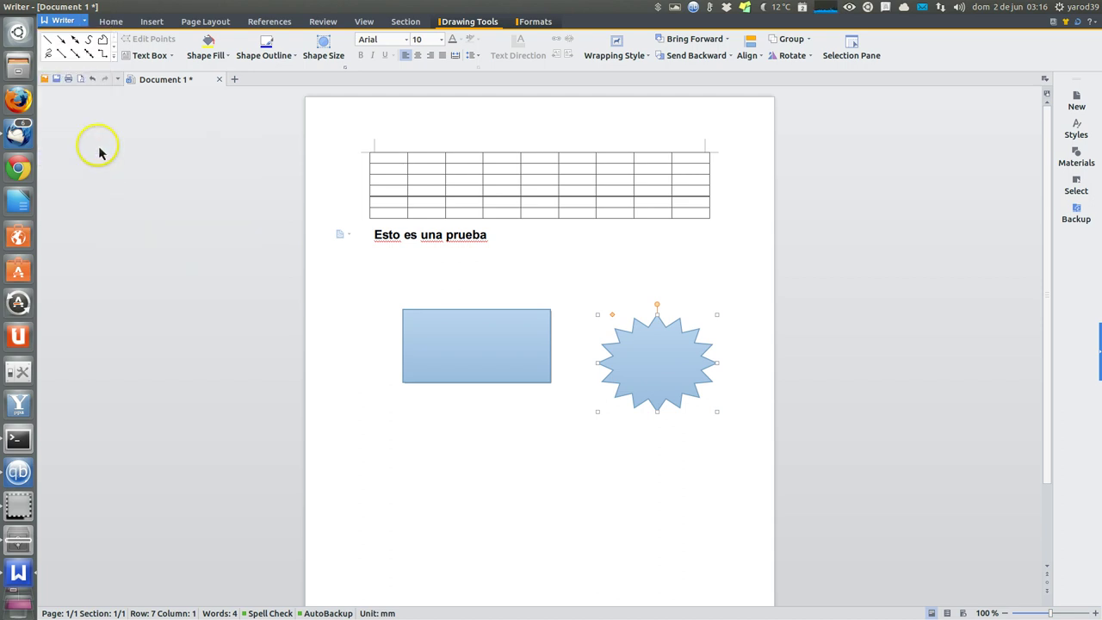
# Close Writer without saving and browse the Dash's installed applications.
pyautogui.click(8, 8)
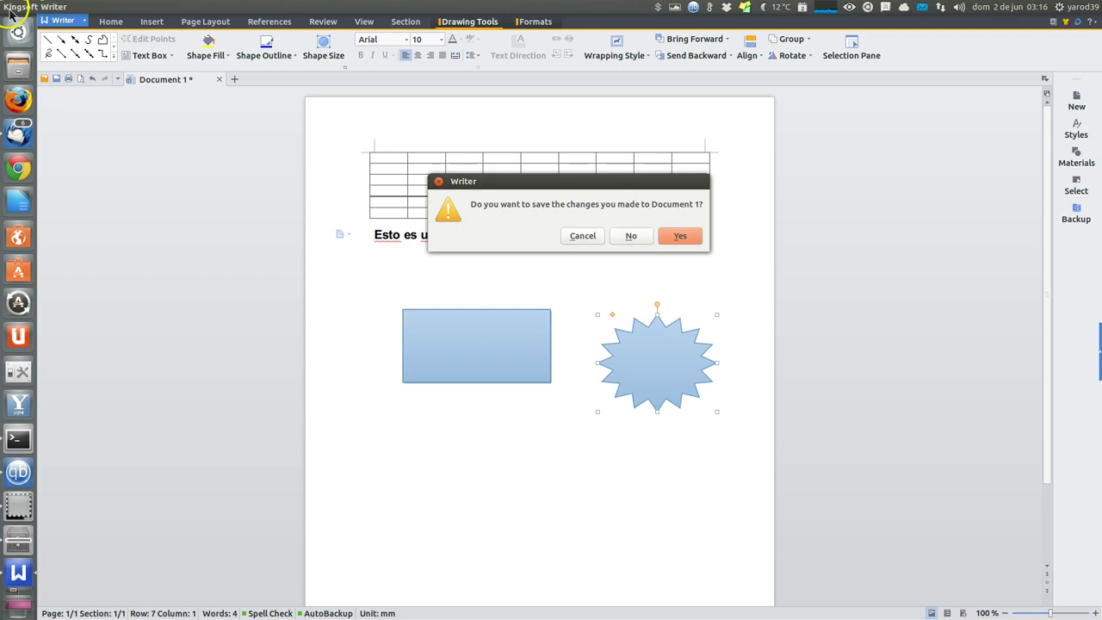
pyautogui.click(629, 244)
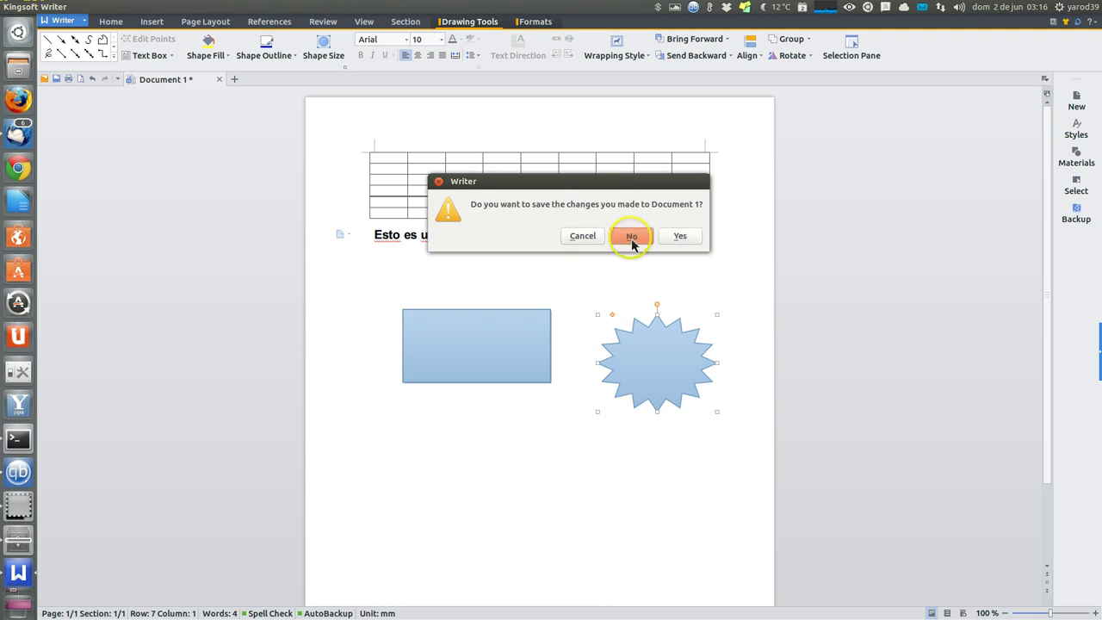
pyautogui.rightClick(18, 32)
pyautogui.click(79, 49)
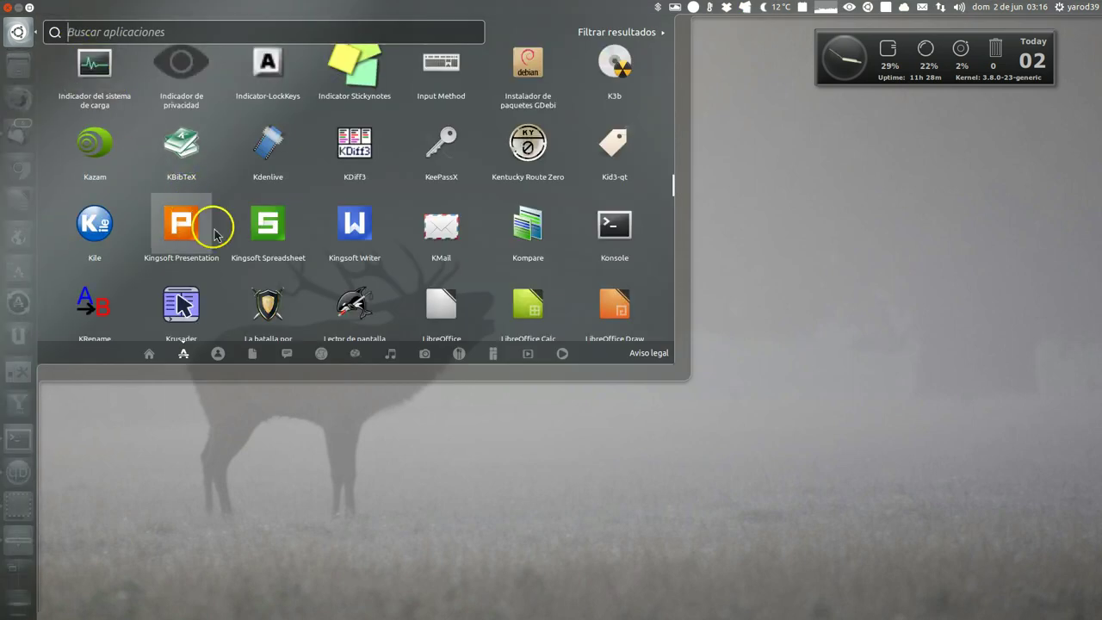
# Launch Kingsoft Spreadsheets, skip online templates, create a blank workbook and select cell B1.
pyautogui.click(267, 233)
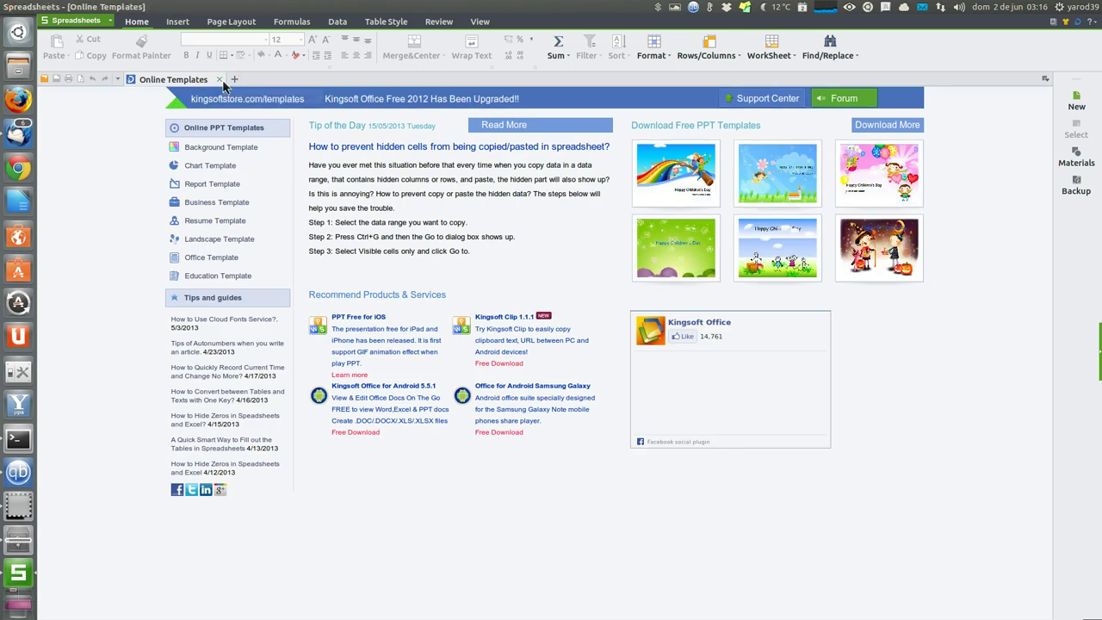
pyautogui.click(221, 79)
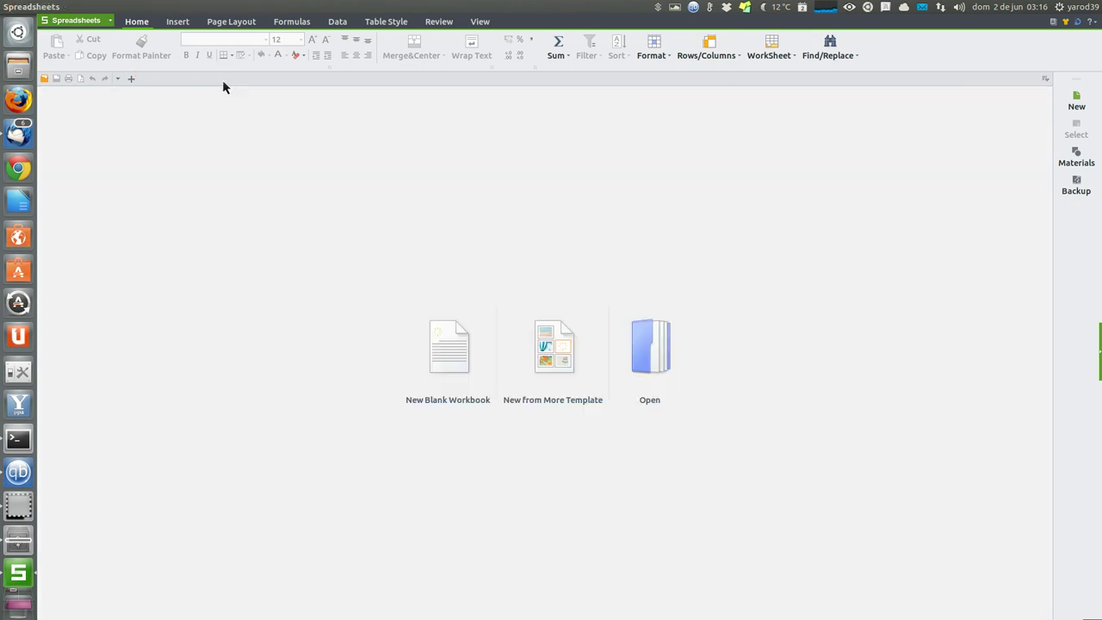
pyautogui.click(447, 366)
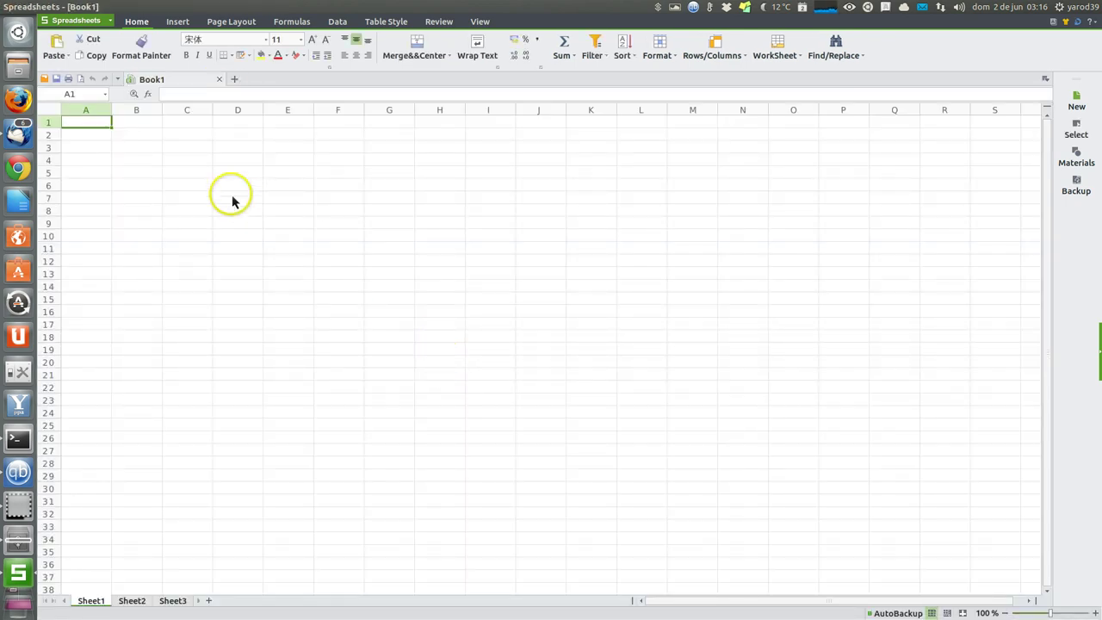
pyautogui.click(147, 123)
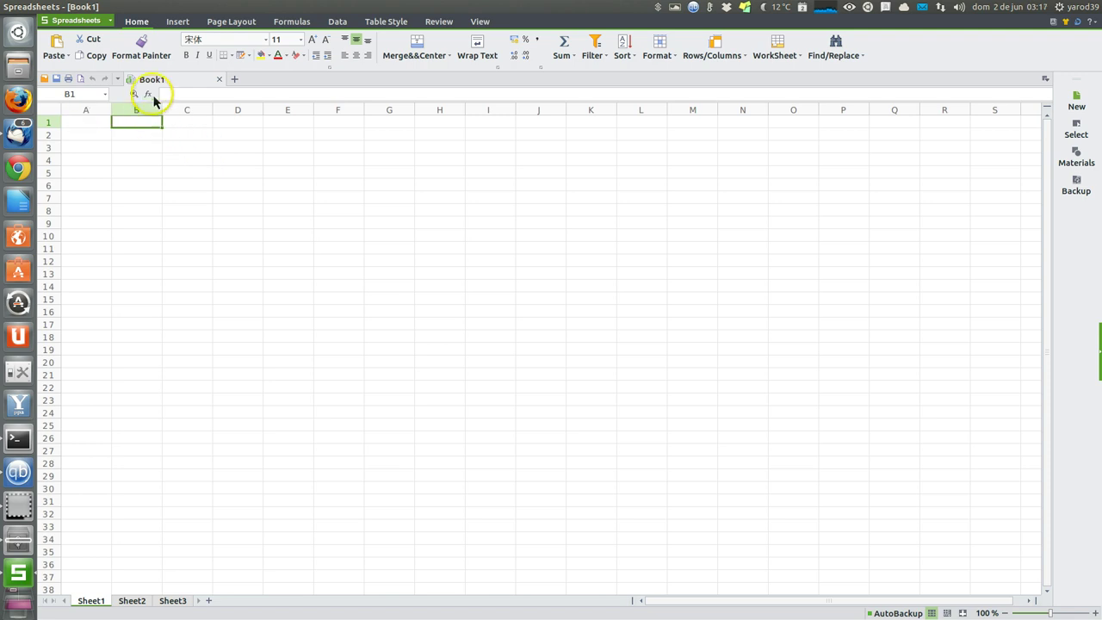
pyautogui.click(148, 95)
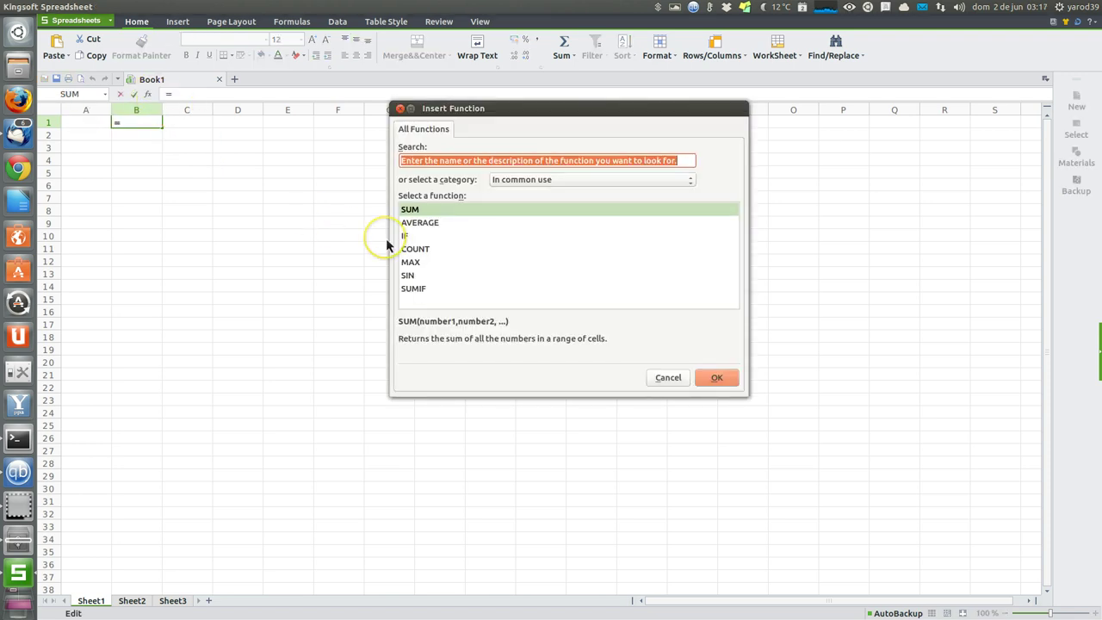
pyautogui.press('Tab')
pyautogui.hotkey('alt', 'Down')
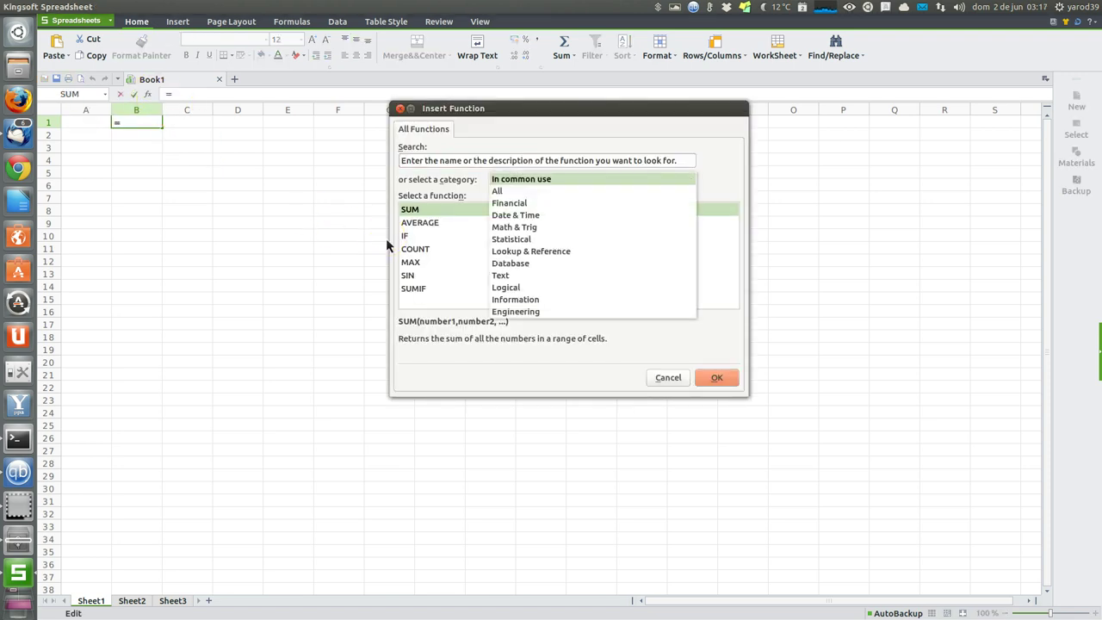
pyautogui.press('Down')
pyautogui.press('Down')
pyautogui.press('Down')
pyautogui.press('Return')
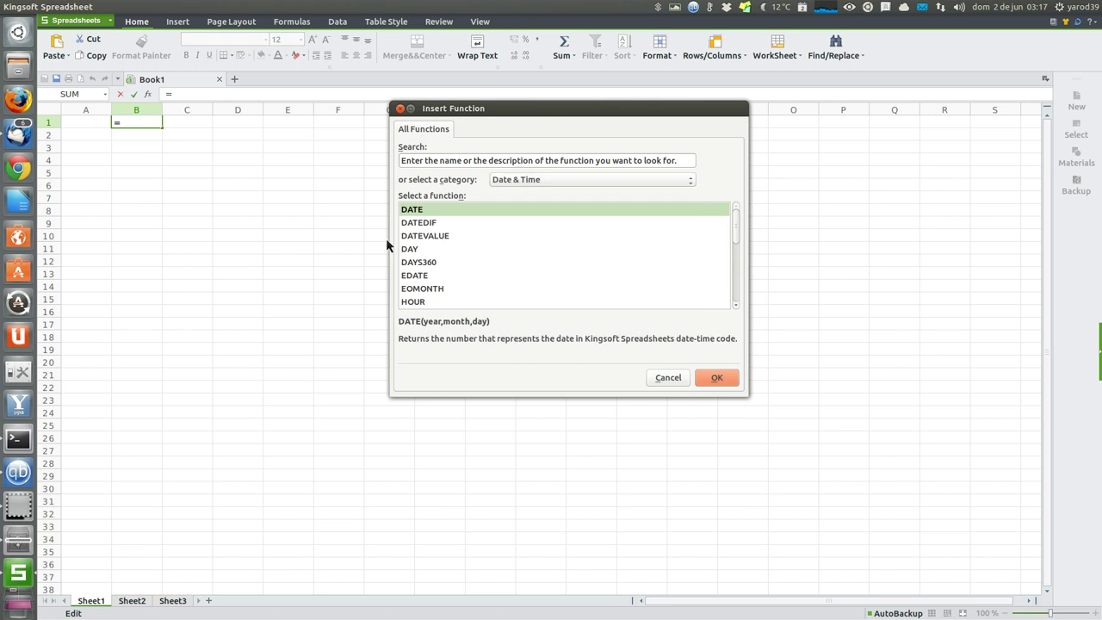
pyautogui.click(668, 378)
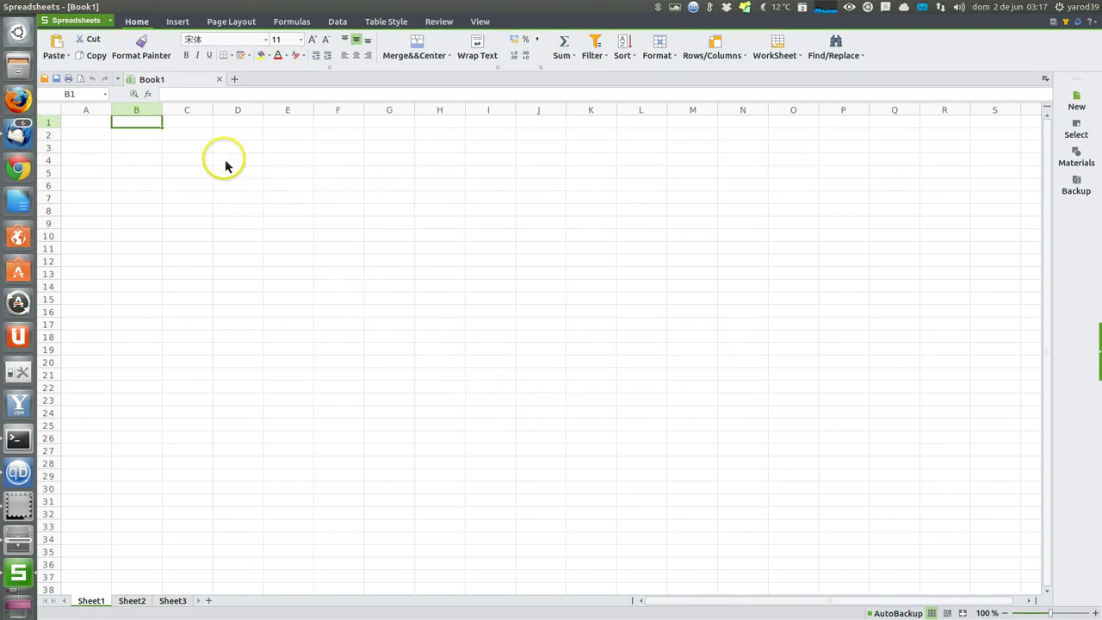
# Select the range D4:J19 and apply the Arial Black font to it.
pyautogui.moveTo(226, 161); pyautogui.dragTo(293, 198)
pyautogui.moveTo(440, 280); pyautogui.dragTo(527, 344)
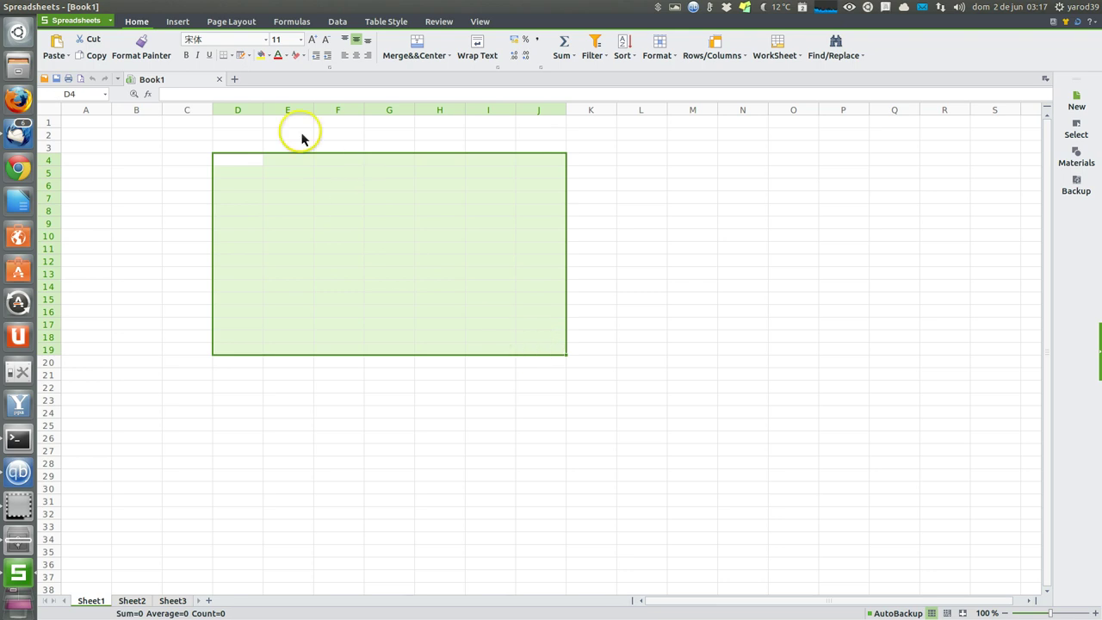
pyautogui.click(266, 39)
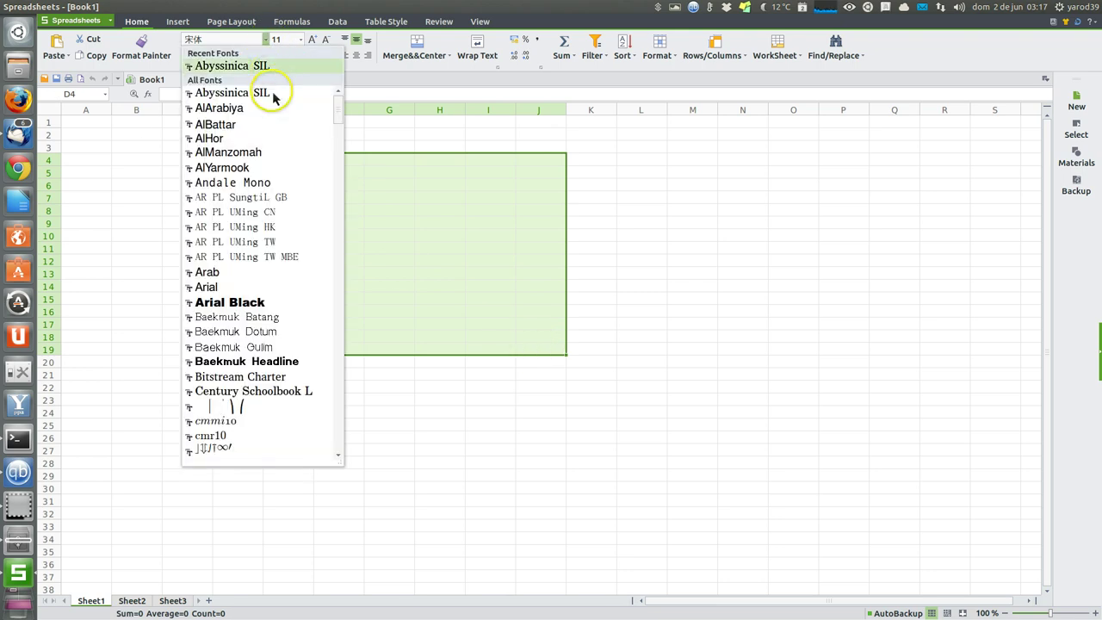
pyautogui.click(285, 303)
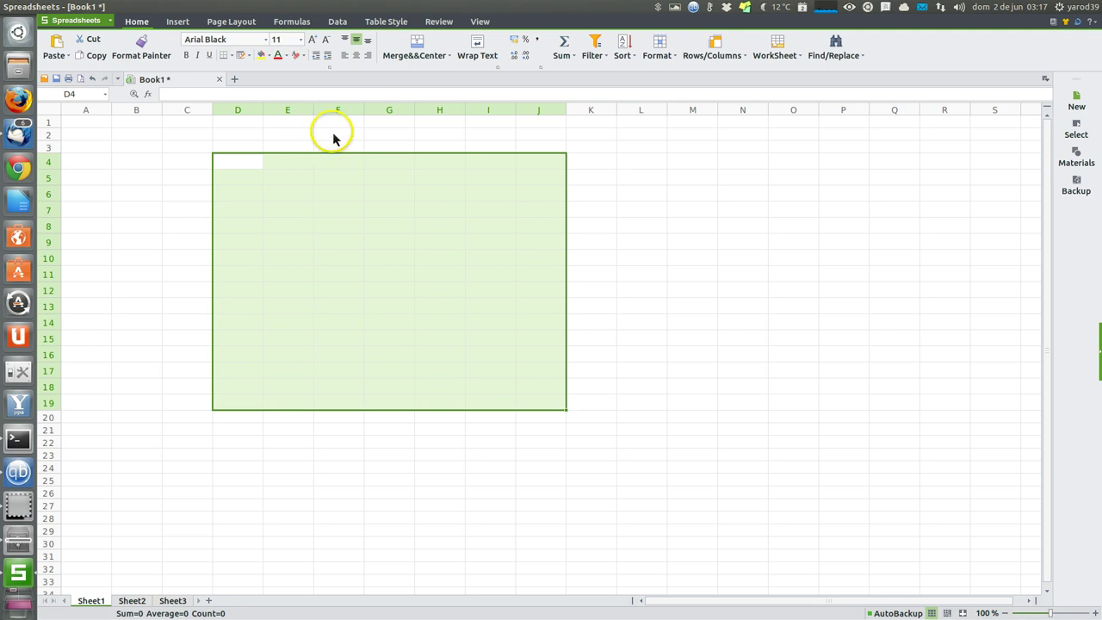
# Browse the Insert, Page Layout and Formulas tabs, including the Date/Time and Lookup/Reference lists.
pyautogui.click(182, 26)
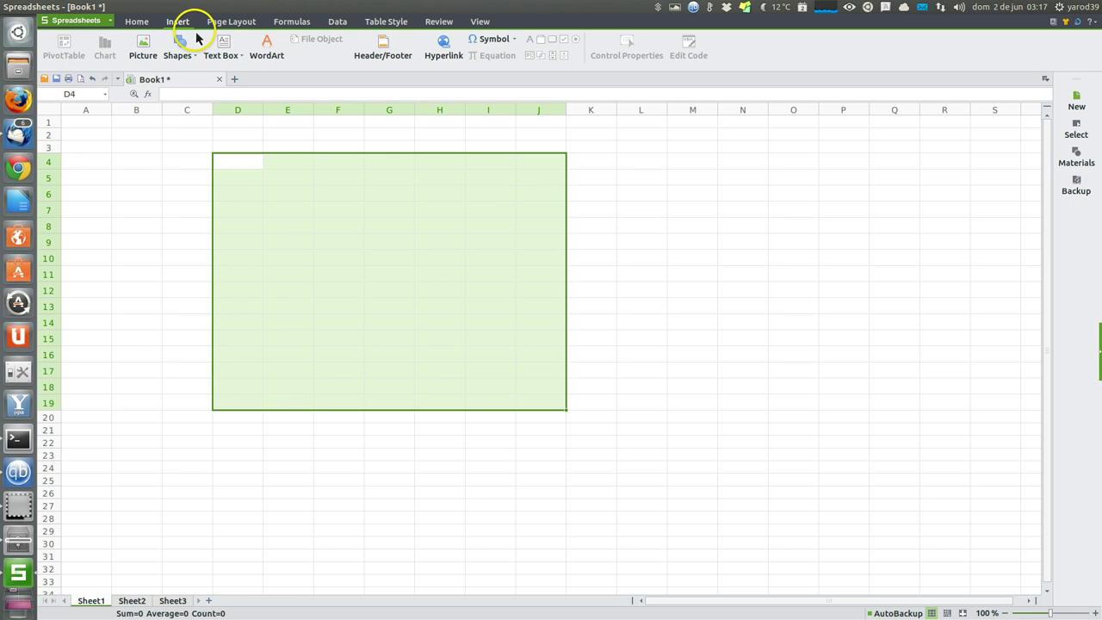
pyautogui.click(232, 23)
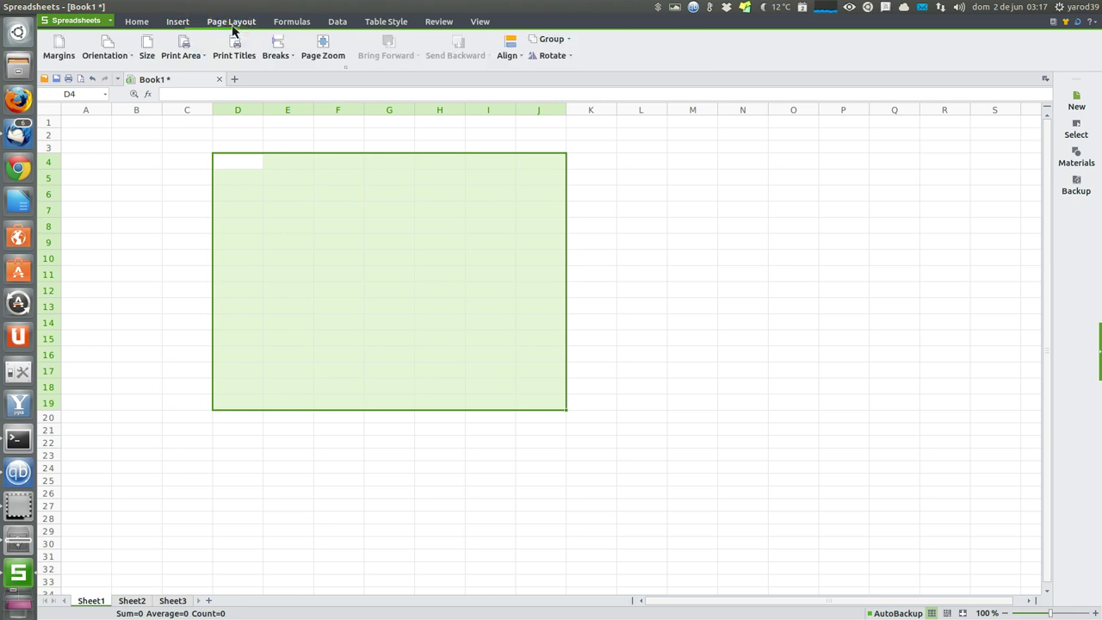
pyautogui.click(293, 24)
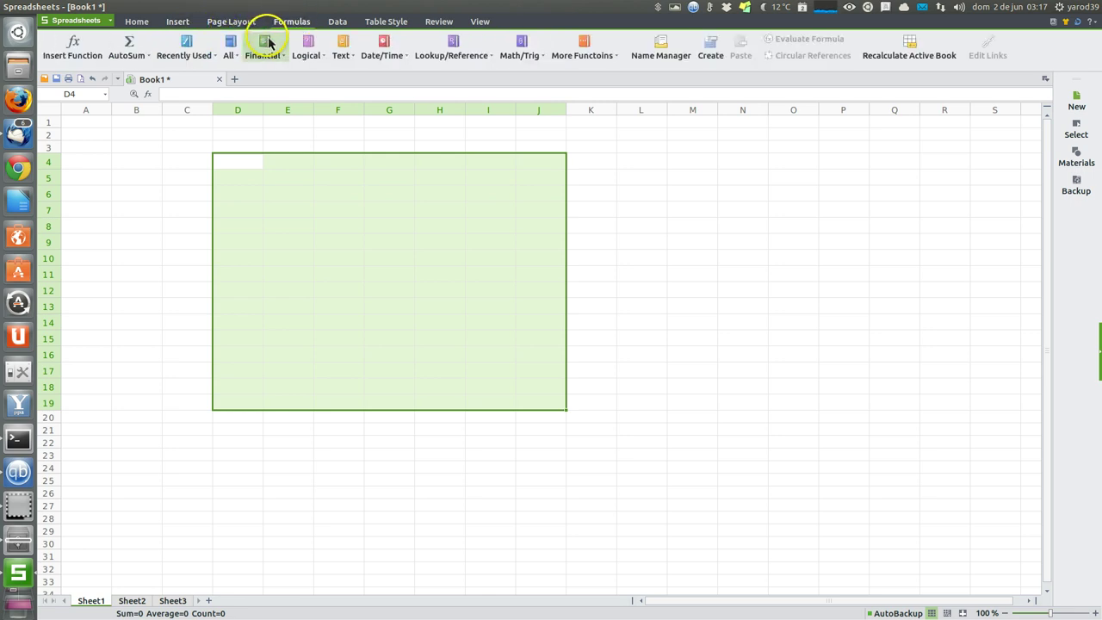
pyautogui.click(396, 61)
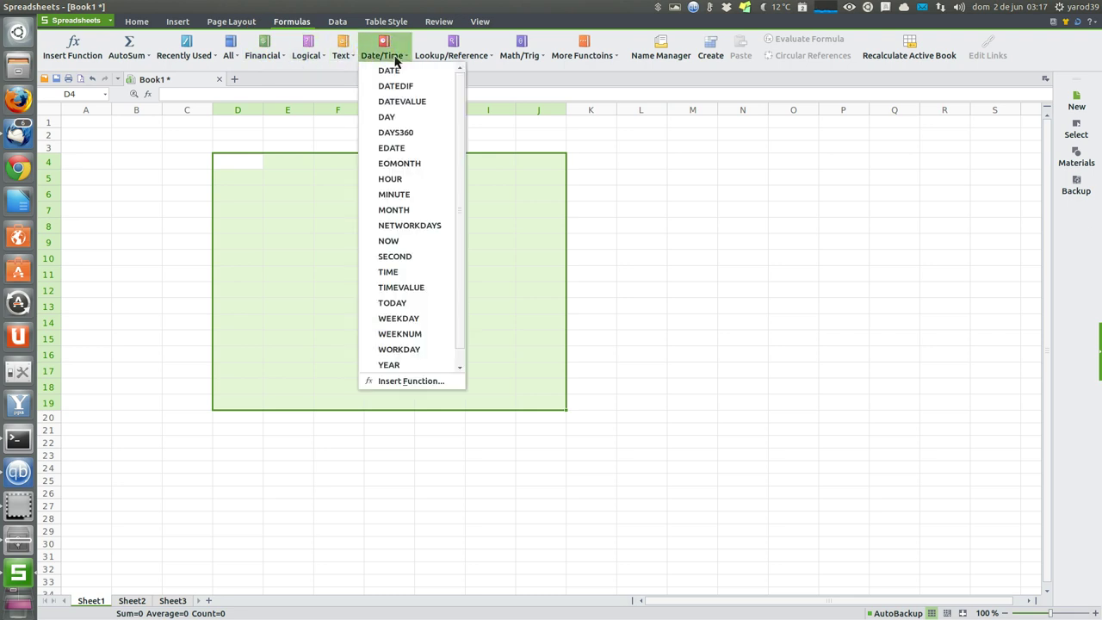
pyautogui.click(411, 55)
pyautogui.click(454, 63)
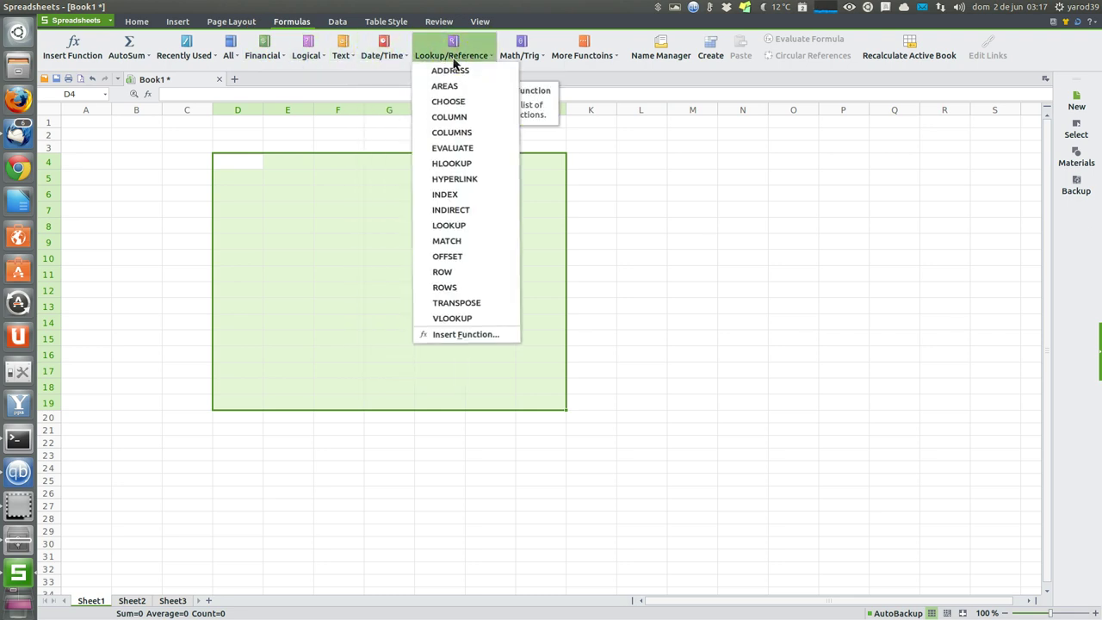
pyautogui.click(454, 62)
pyautogui.click(338, 21)
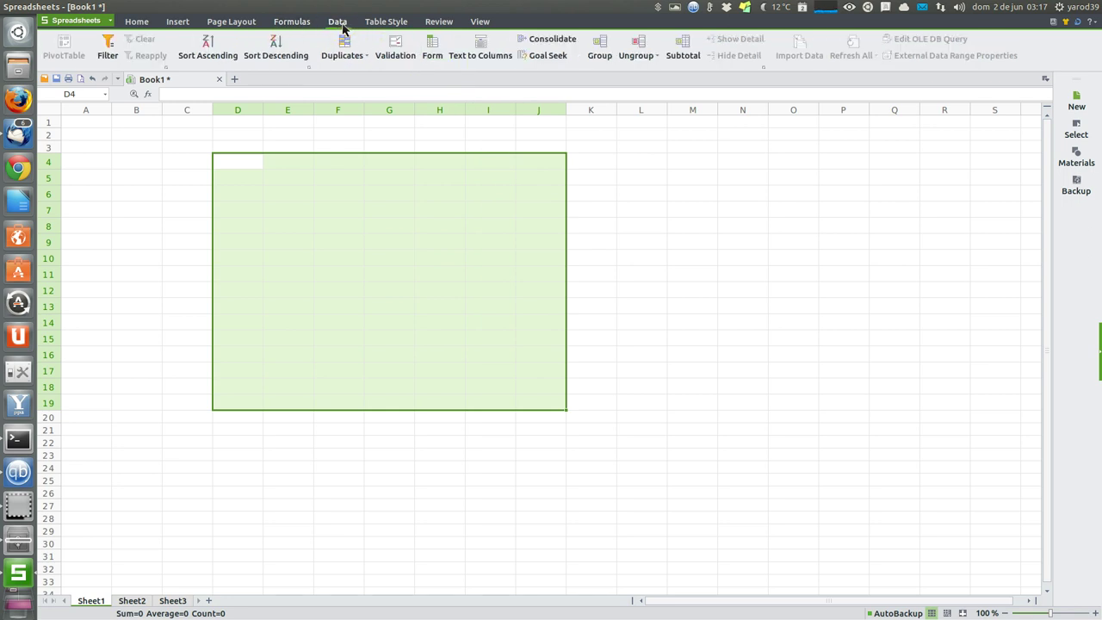
# Apply the red banded table style to D4:J19 and deselect to view it.
pyautogui.click(393, 24)
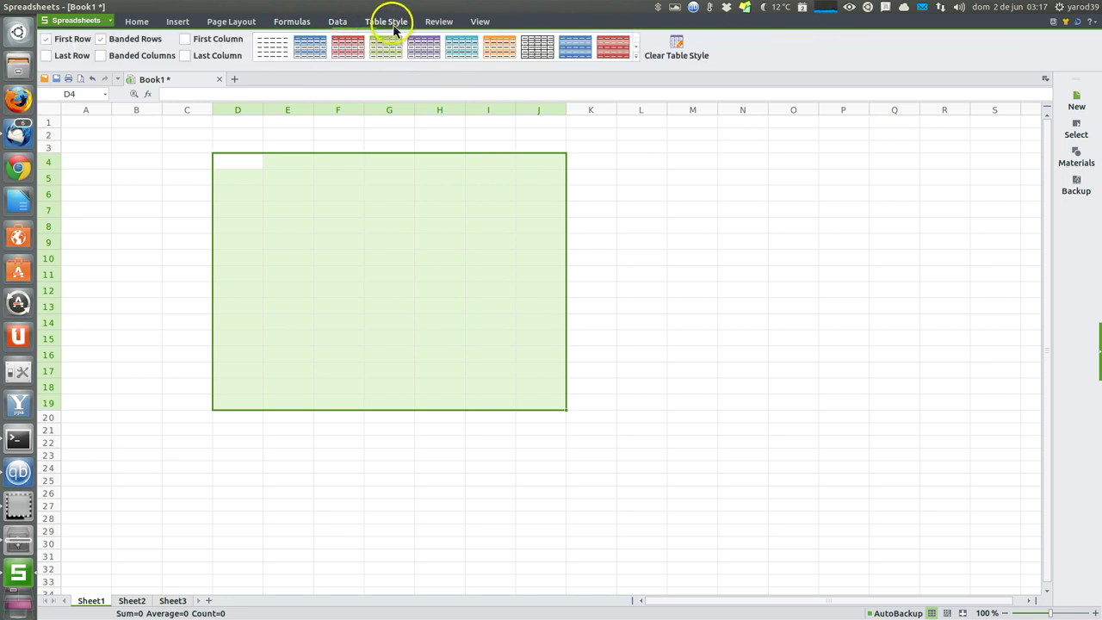
pyautogui.click(355, 45)
pyautogui.click(614, 226)
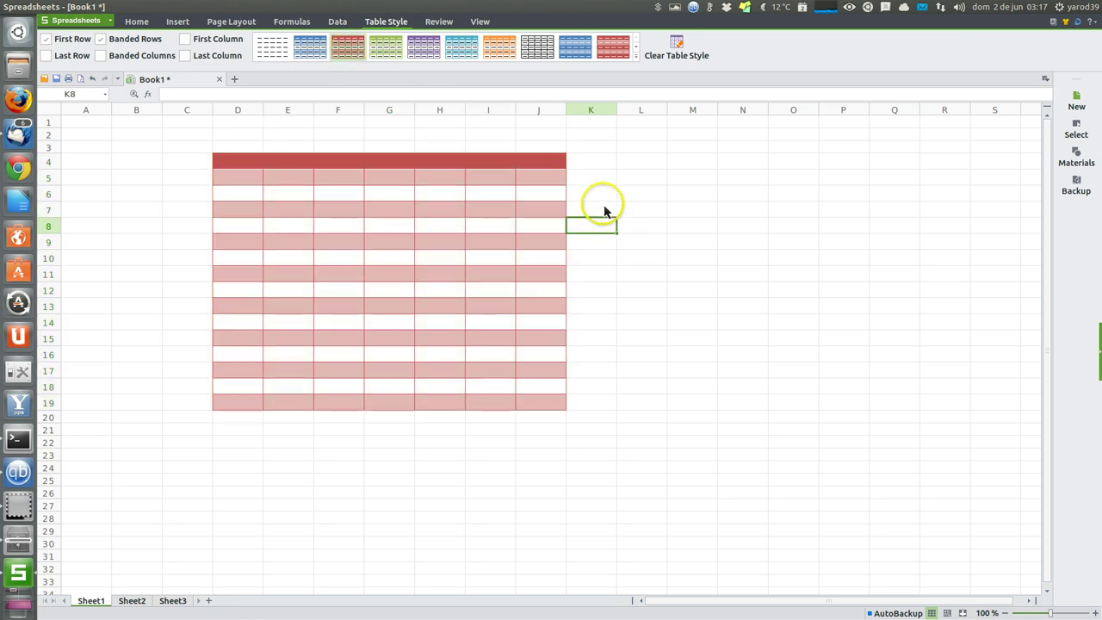
pyautogui.click(439, 22)
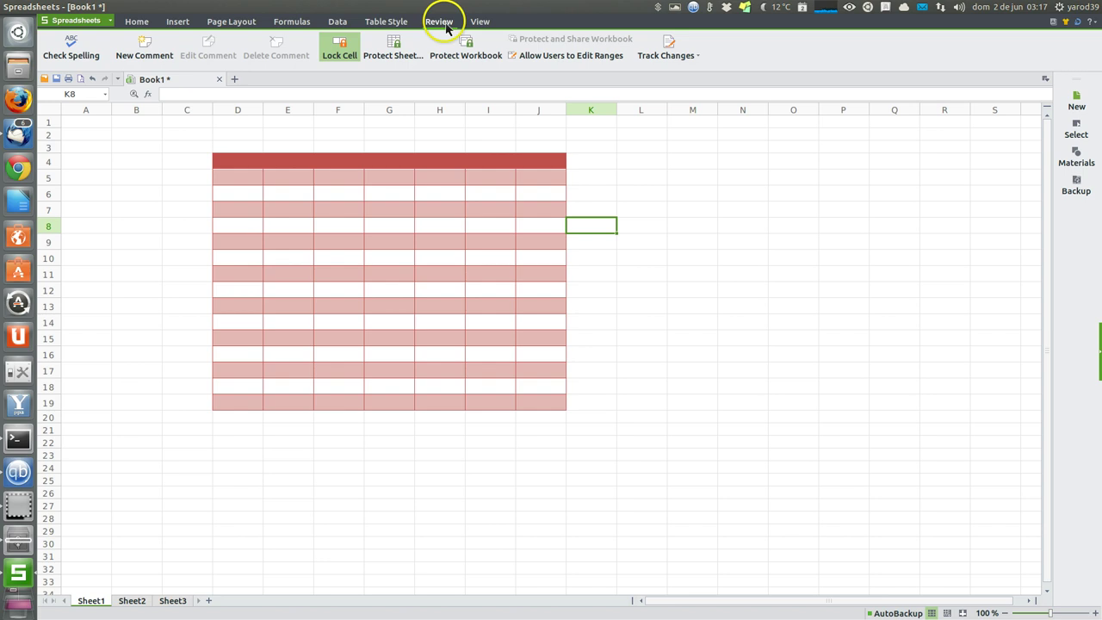
# Glance at the View tab, then open the Spreadsheets main command menu.
pyautogui.click(481, 24)
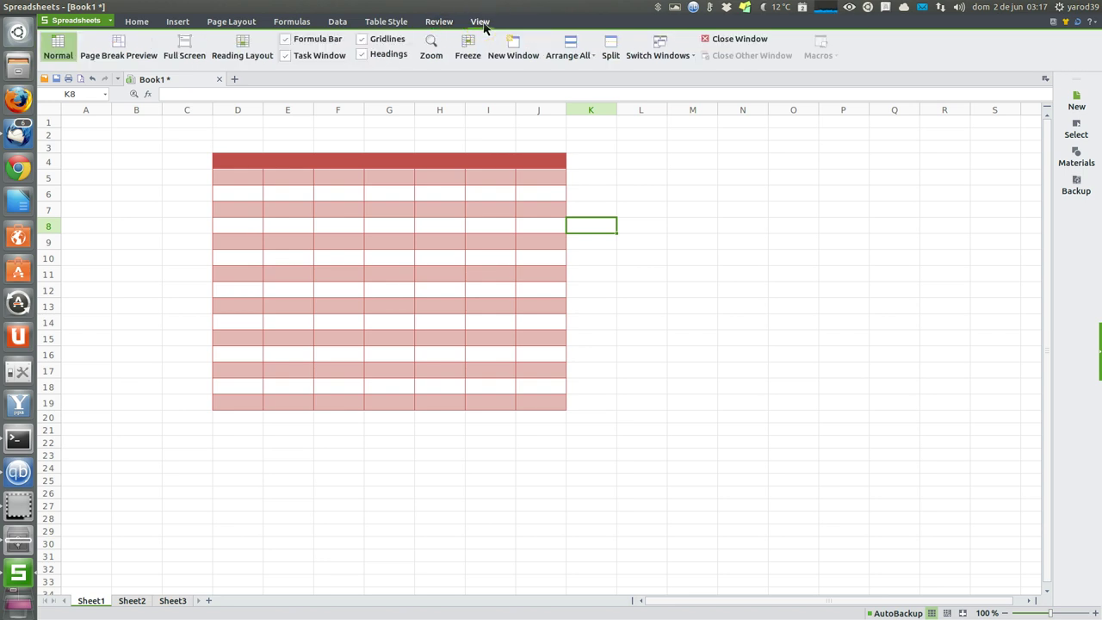
pyautogui.click(98, 20)
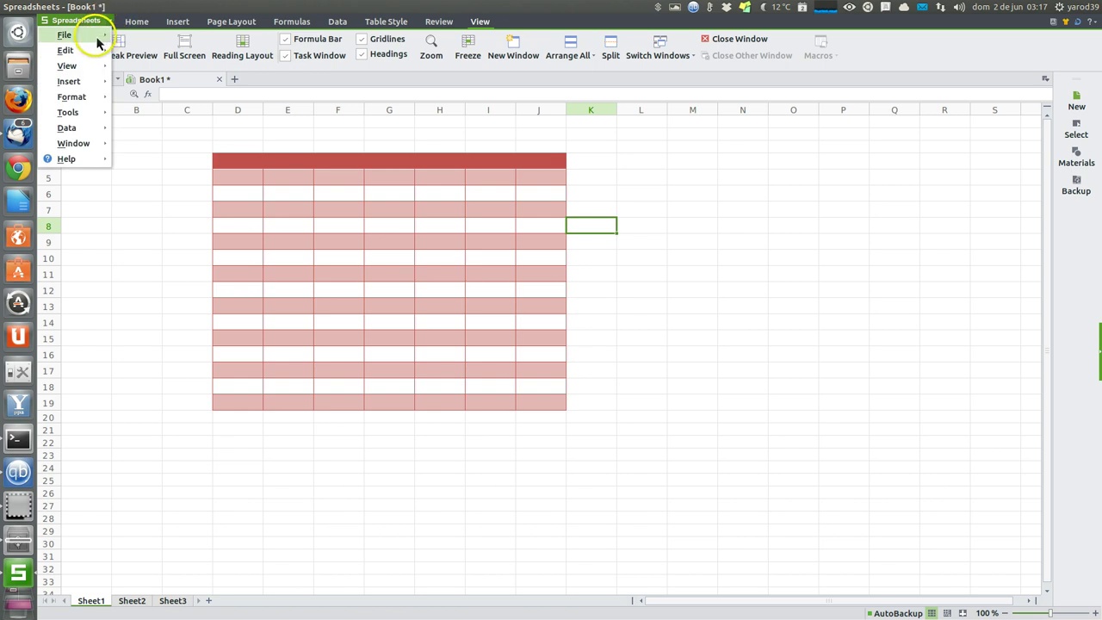
# Browse the File, Edit, View, Insert, Format and Tools submenus of the Spreadsheets menu.
pyautogui.click(97, 42)
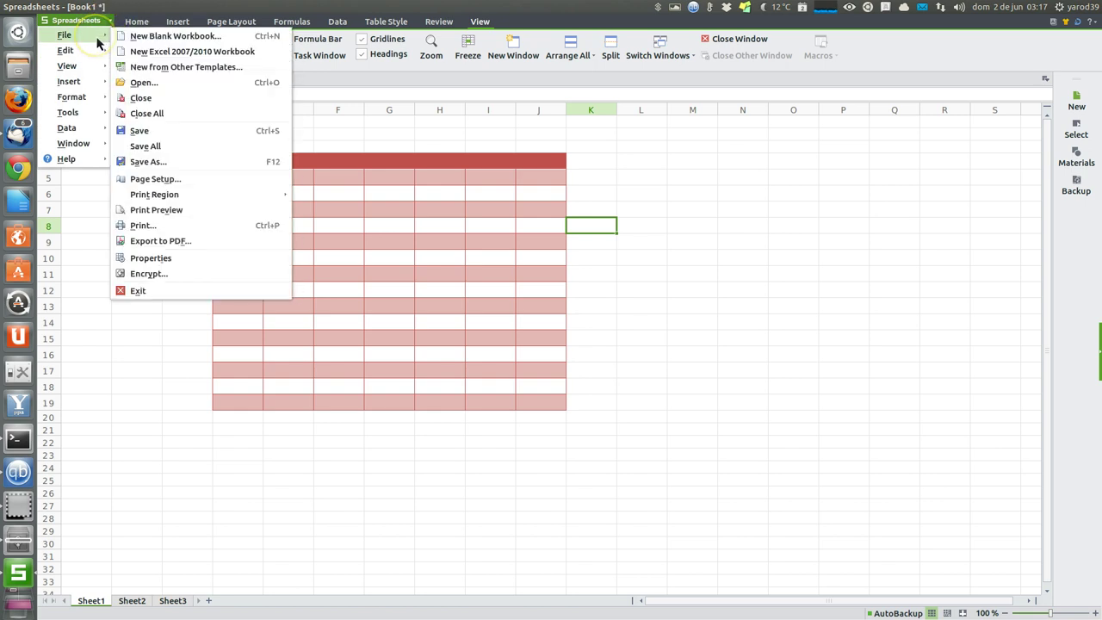
pyautogui.click(82, 83)
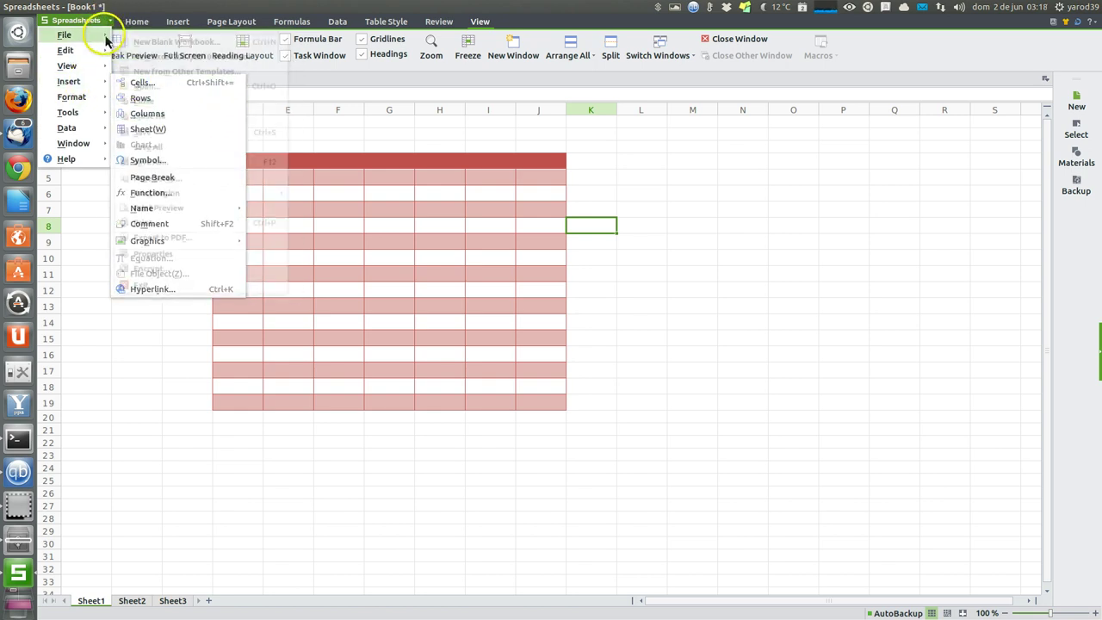
pyautogui.click(103, 41)
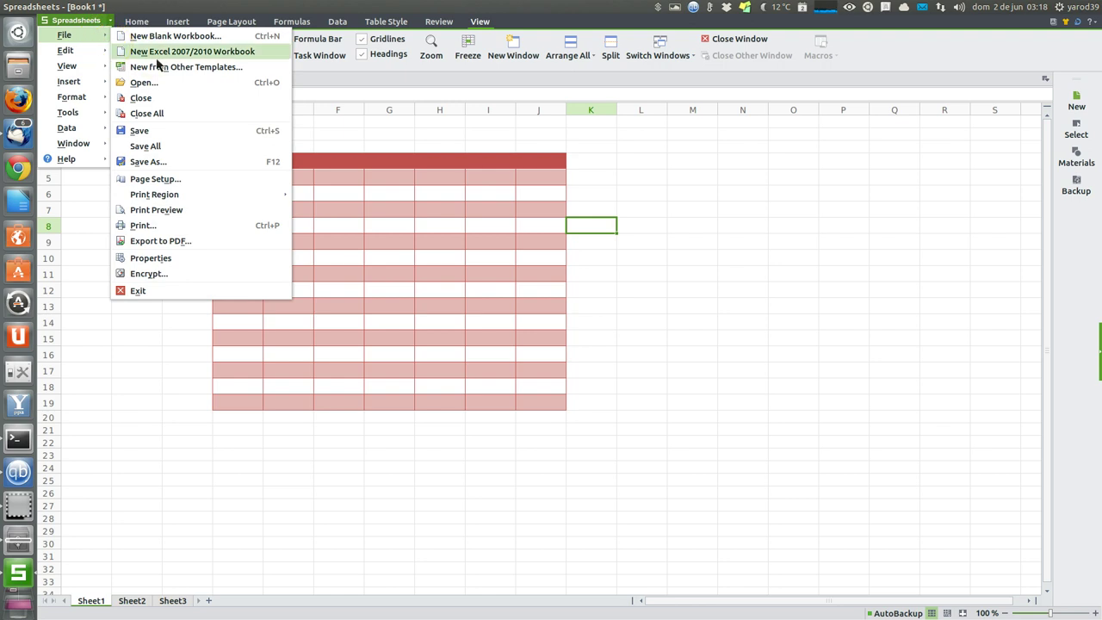
pyautogui.click(102, 52)
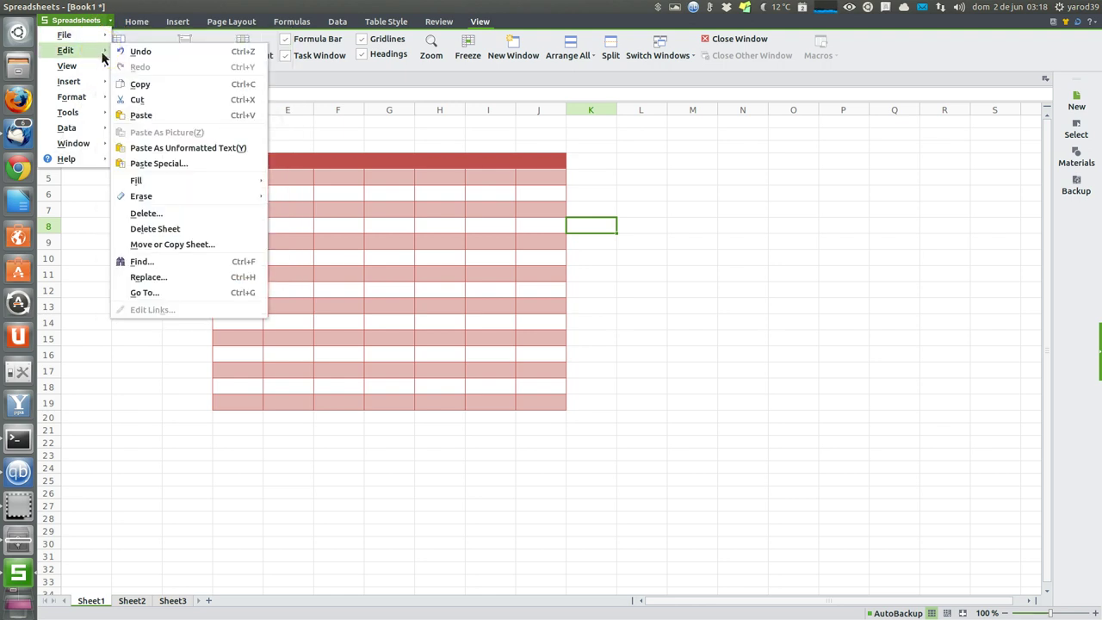
pyautogui.click(102, 69)
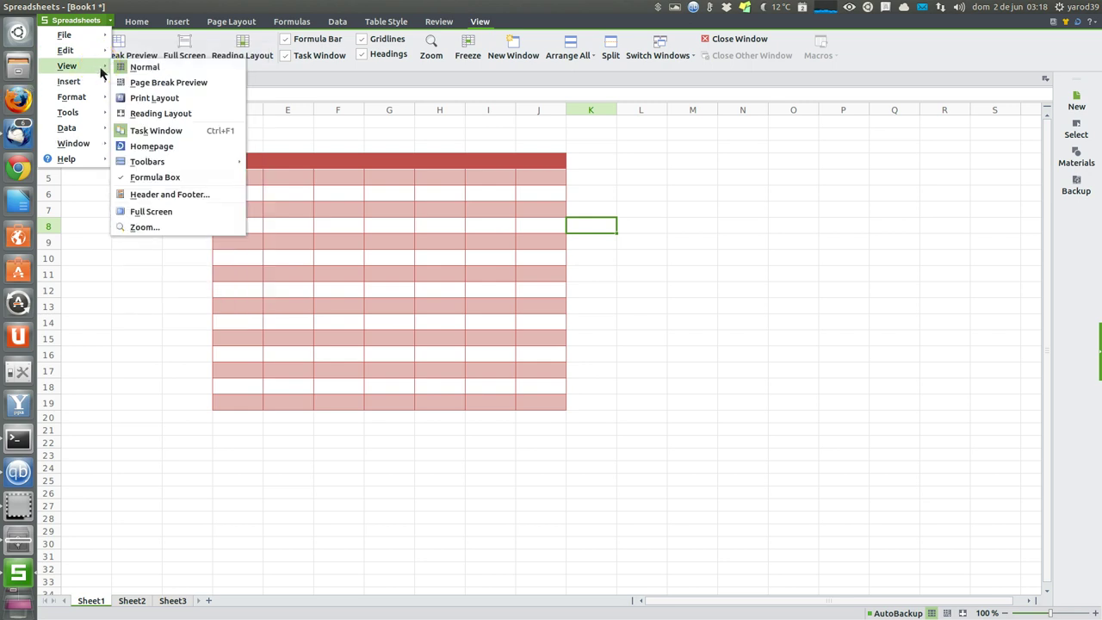
pyautogui.click(100, 84)
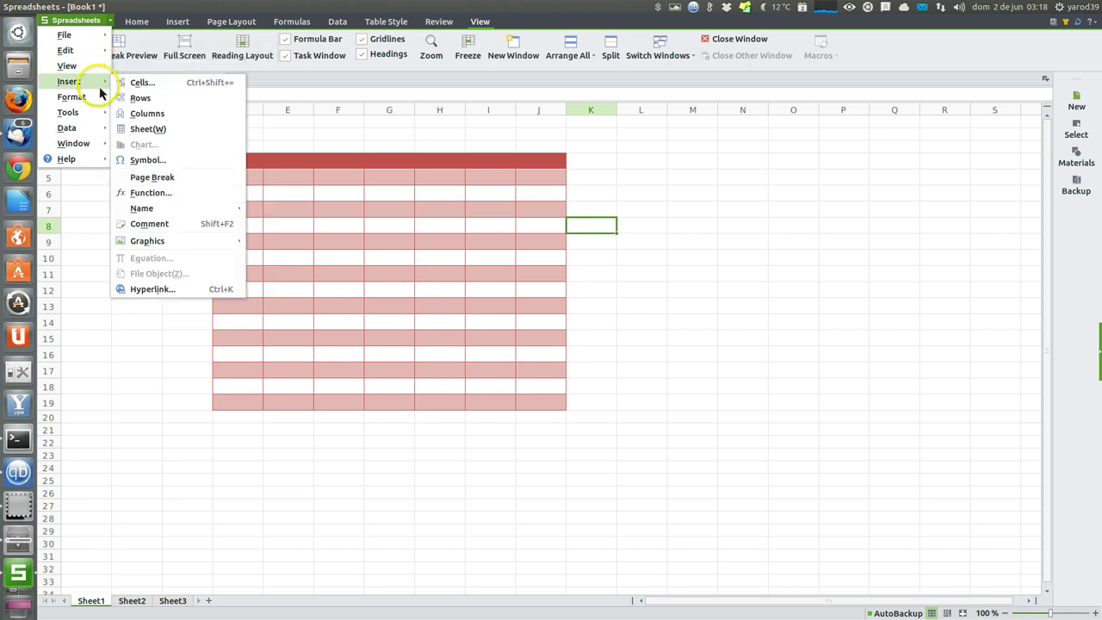
pyautogui.click(100, 97)
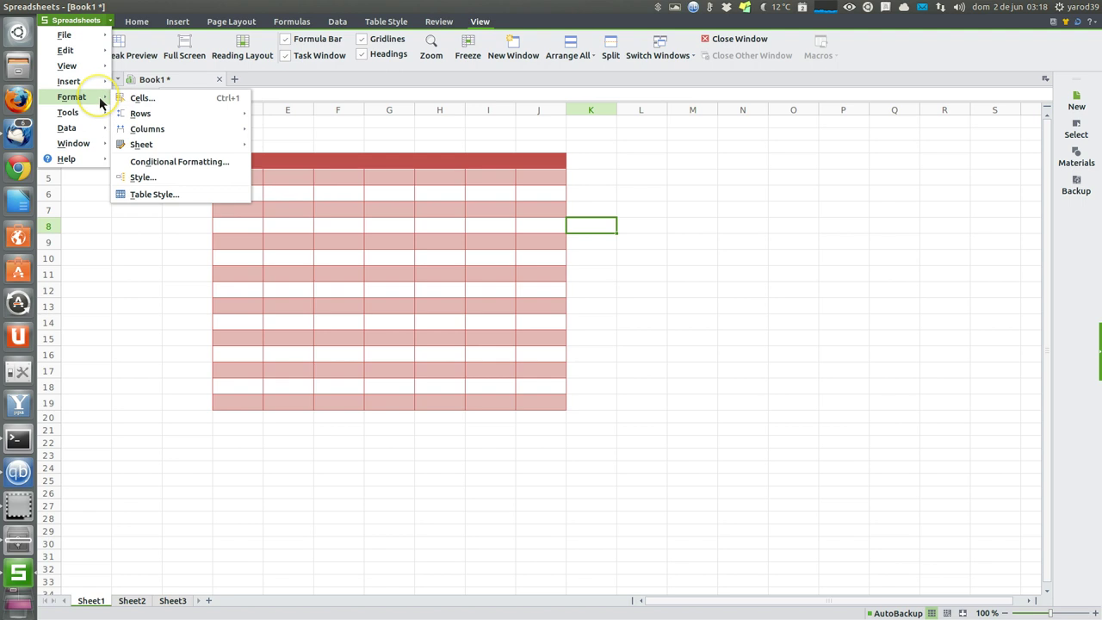
pyautogui.click(98, 113)
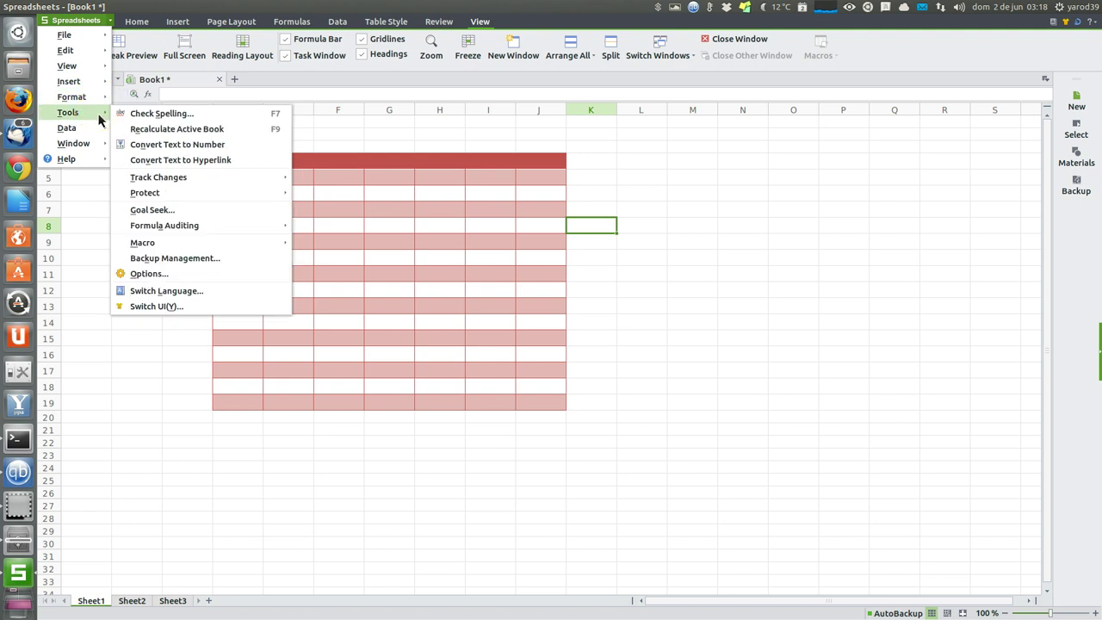
# Keep English (USA) as the interface language and dismiss the restart notice.
pyautogui.click(170, 296)
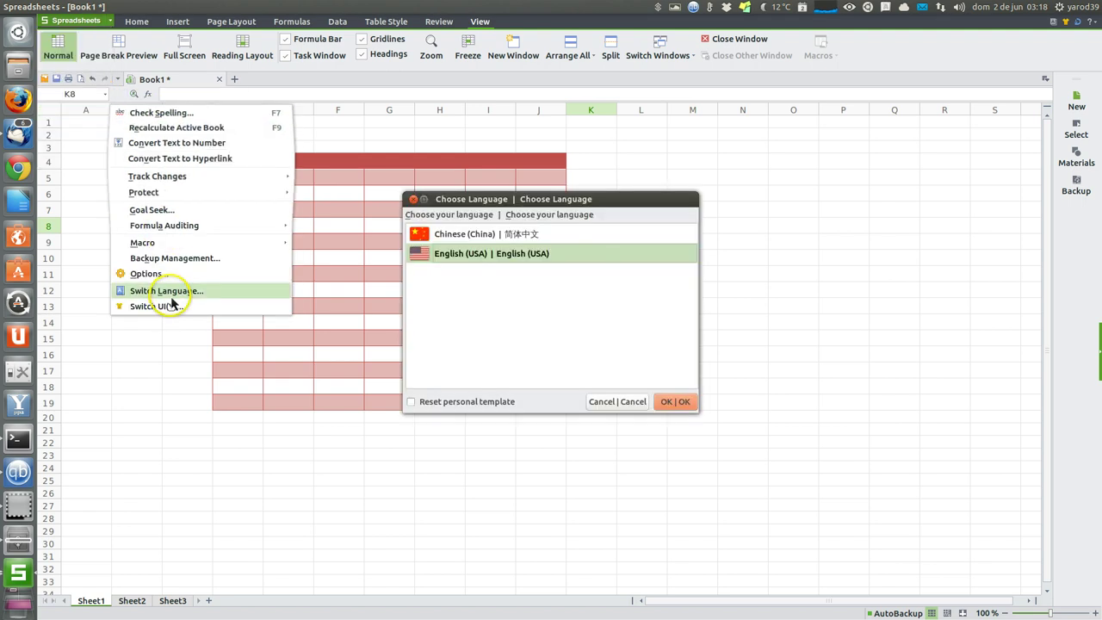
pyautogui.press('Up')
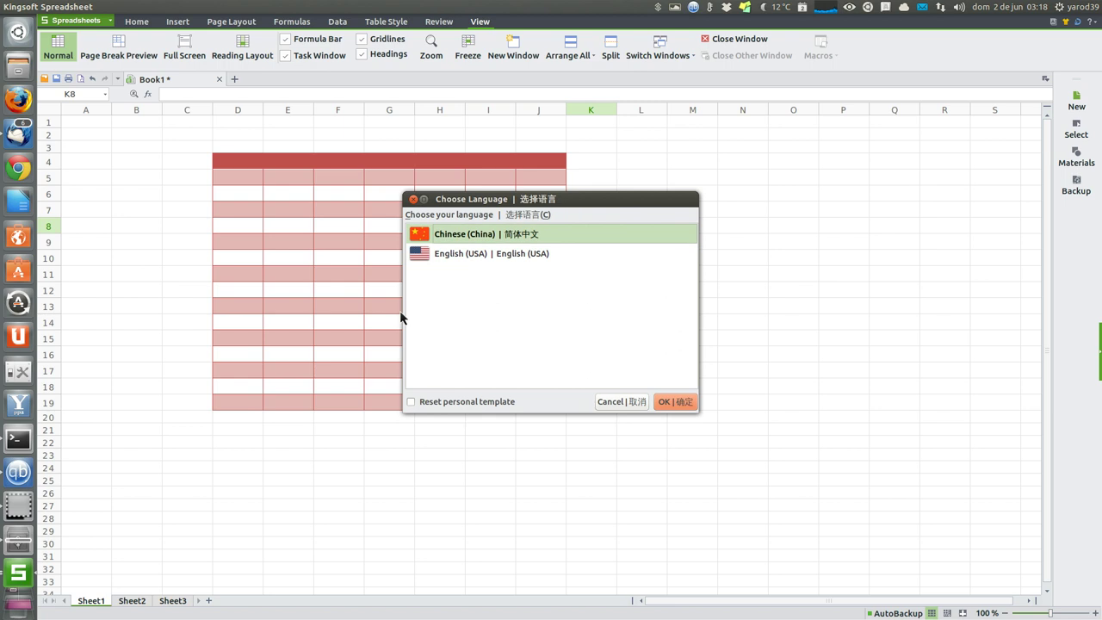
pyautogui.press('Down')
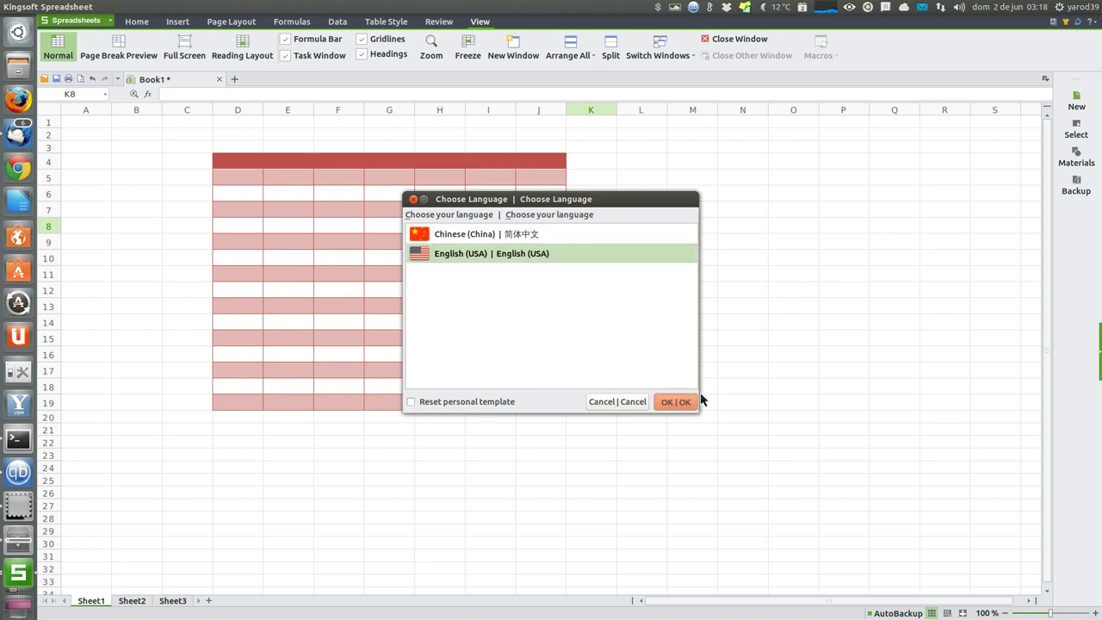
pyautogui.click(697, 400)
pyautogui.click(646, 286)
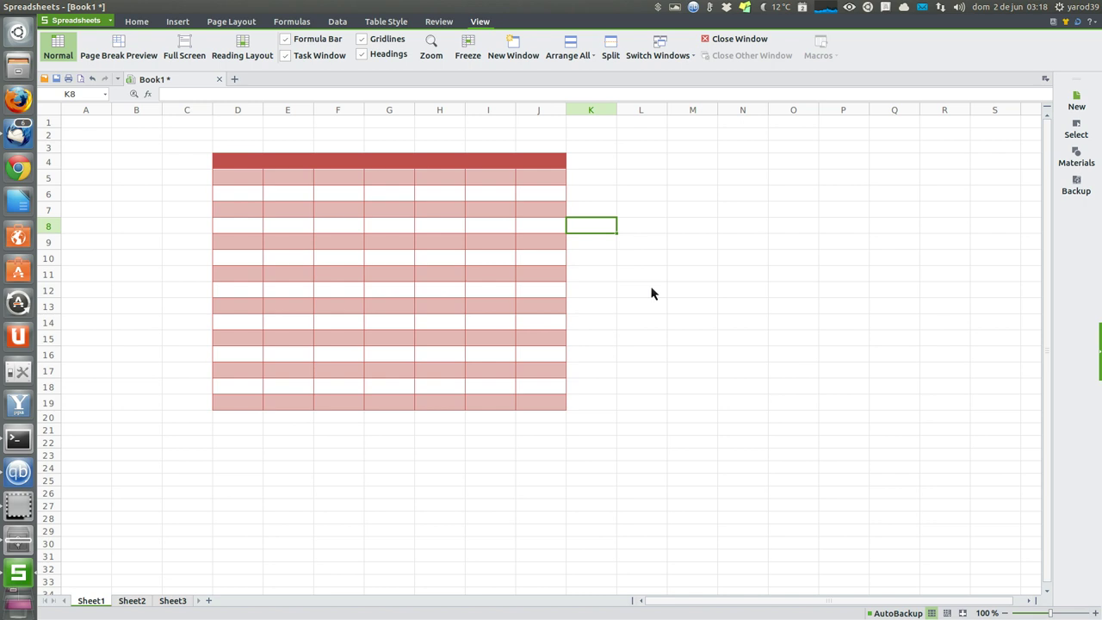
# Exit Kingsoft Spreadsheets, discarding the changes to Book1.
pyautogui.hotkey('alt', 'f')
pyautogui.press('Down')
pyautogui.press('Down')
pyautogui.press('Down')
pyautogui.press('Down')
pyautogui.press('Down')
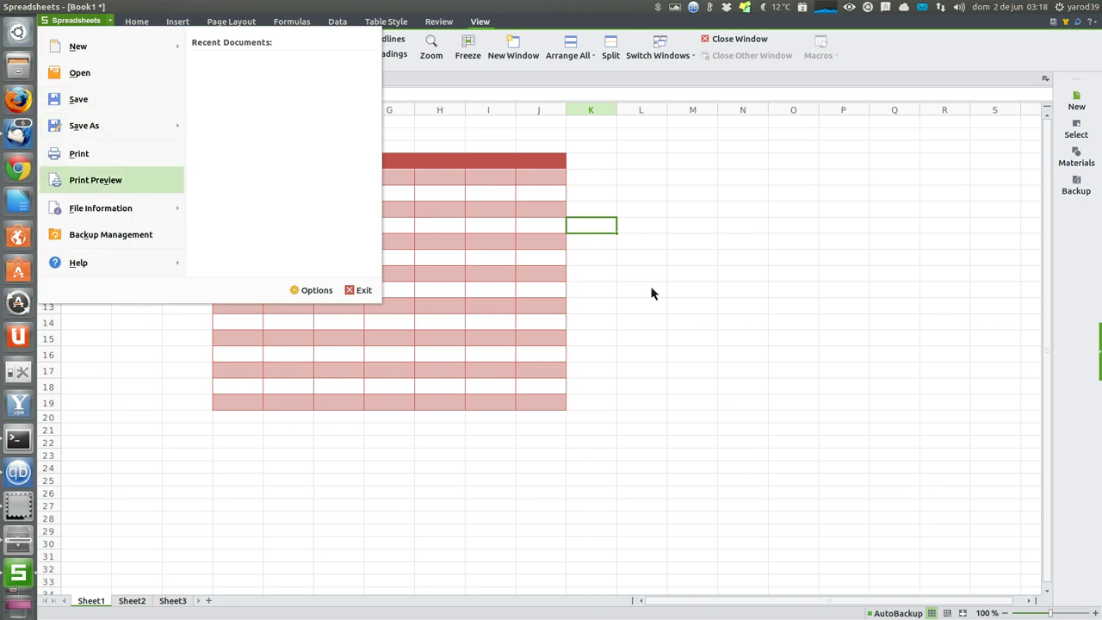
pyautogui.click(360, 291)
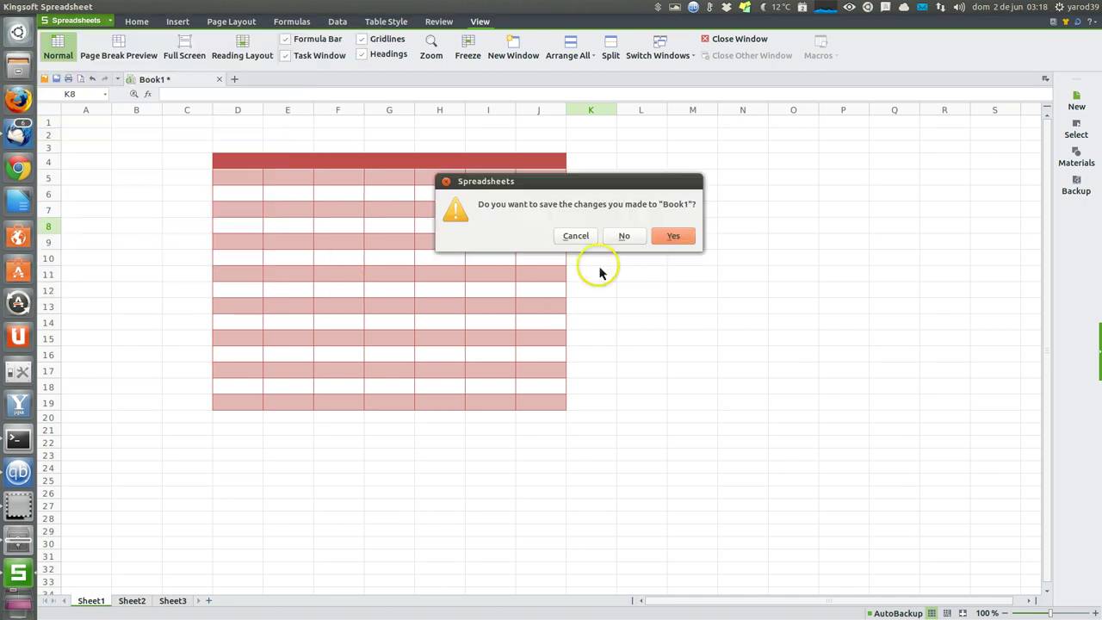
pyautogui.click(623, 237)
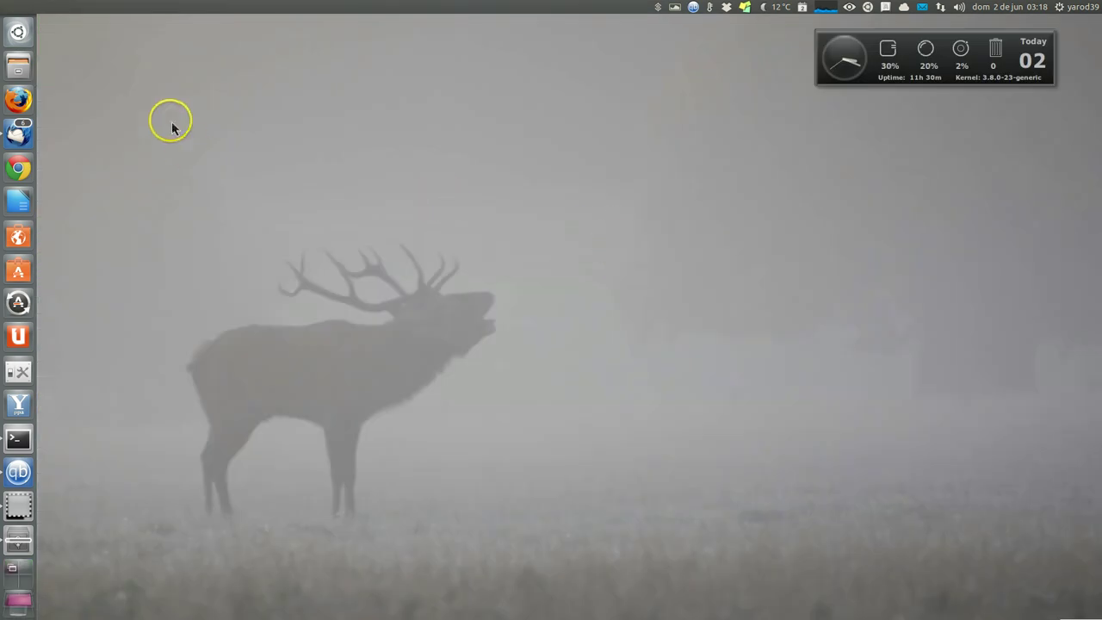
# Launch Kingsoft Presentation from the Dash Applications view and close its Online Templates tab.
pyautogui.rightClick(25, 39)
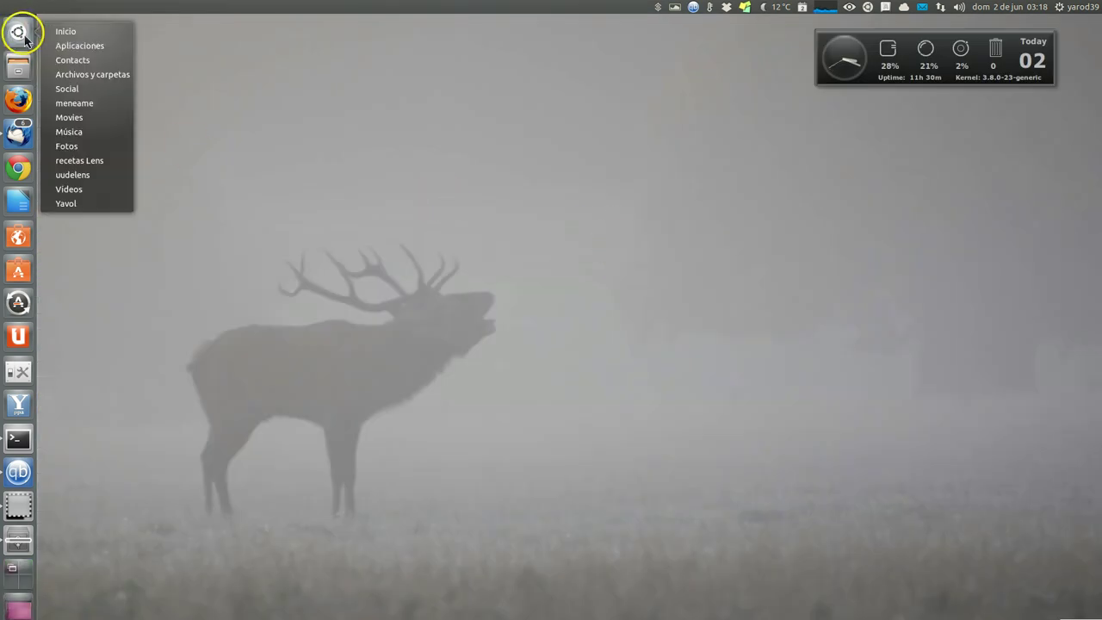
pyautogui.click(71, 42)
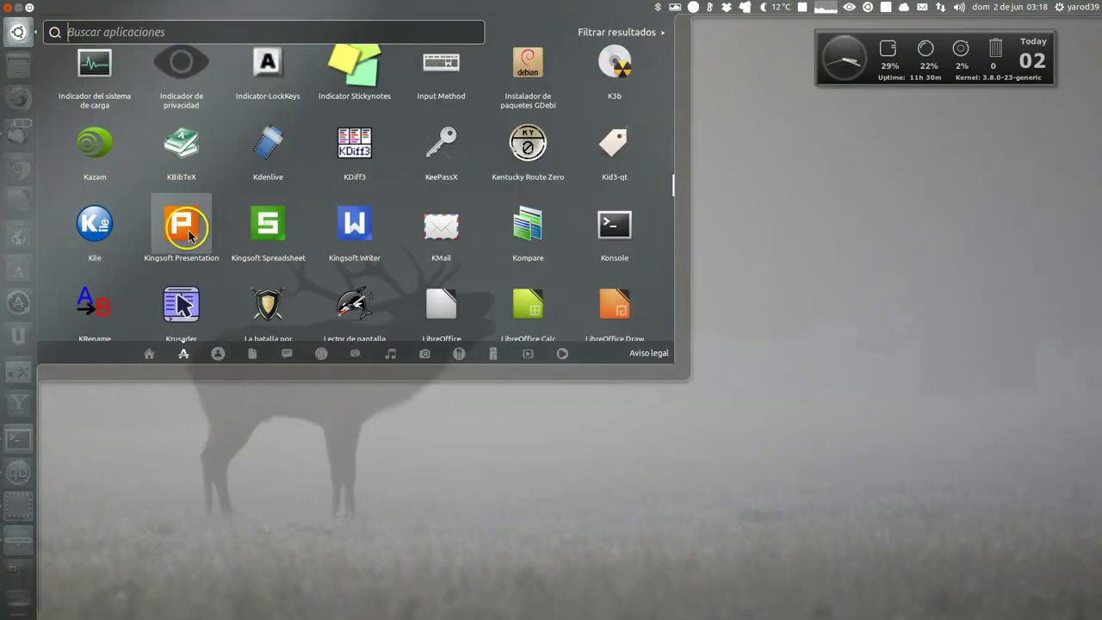
pyautogui.click(181, 226)
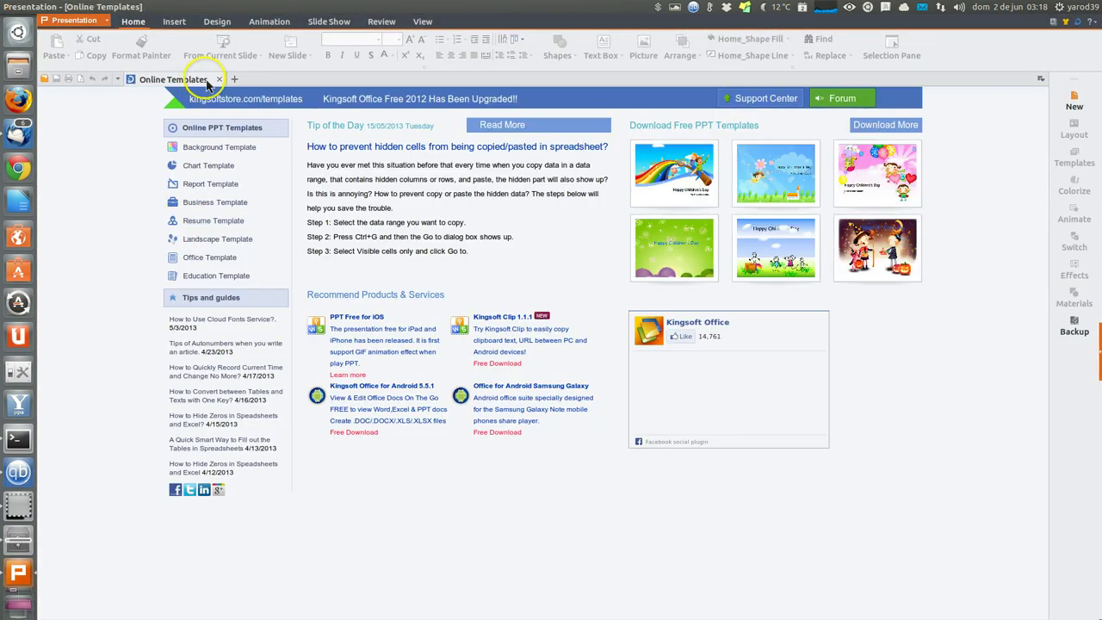
pyautogui.click(220, 79)
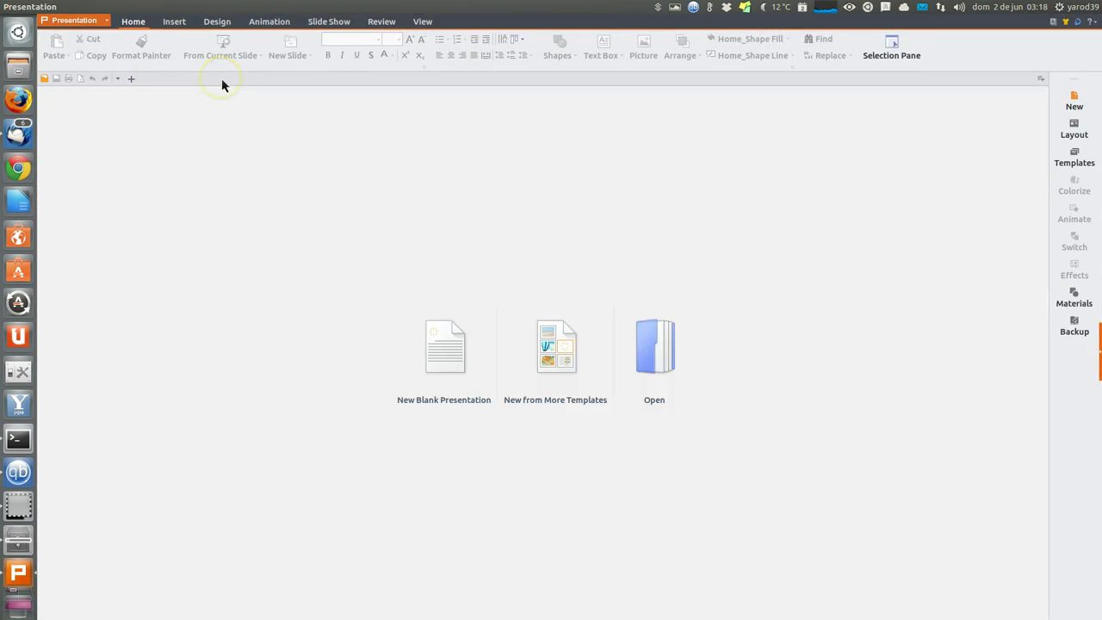
# Create a new blank presentation and show the slide design templates in the side pane.
pyautogui.click(445, 357)
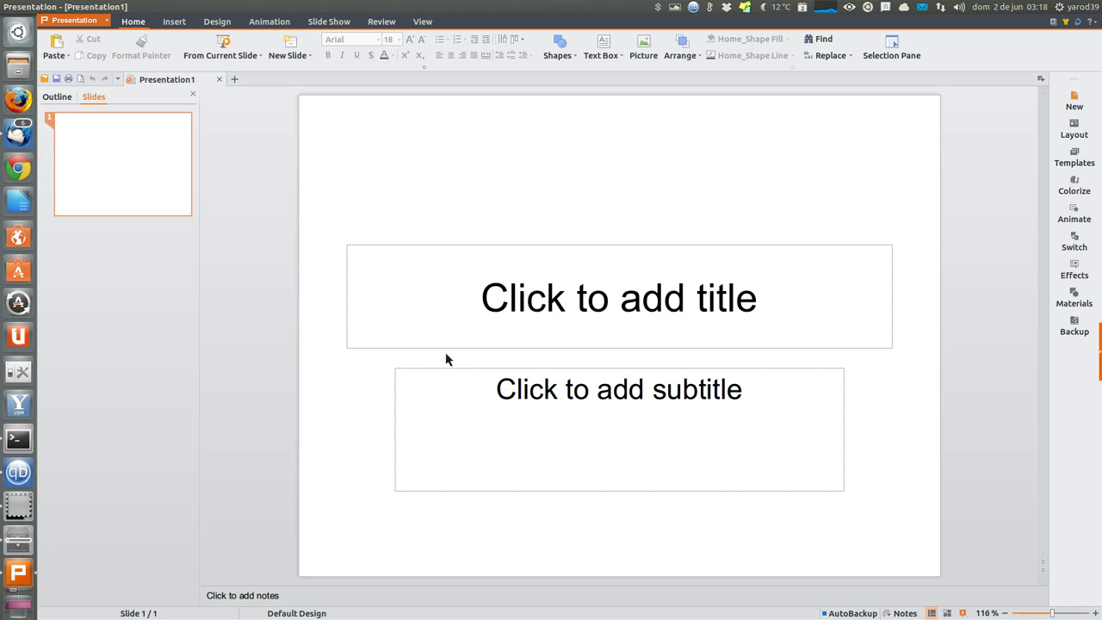
pyautogui.click(1076, 105)
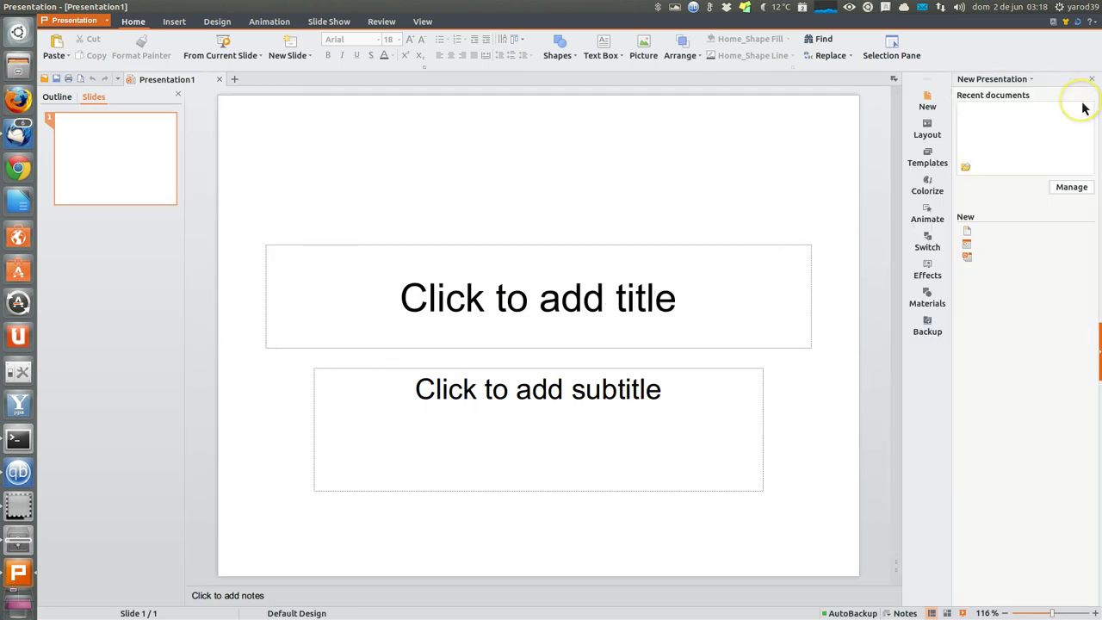
pyautogui.click(928, 129)
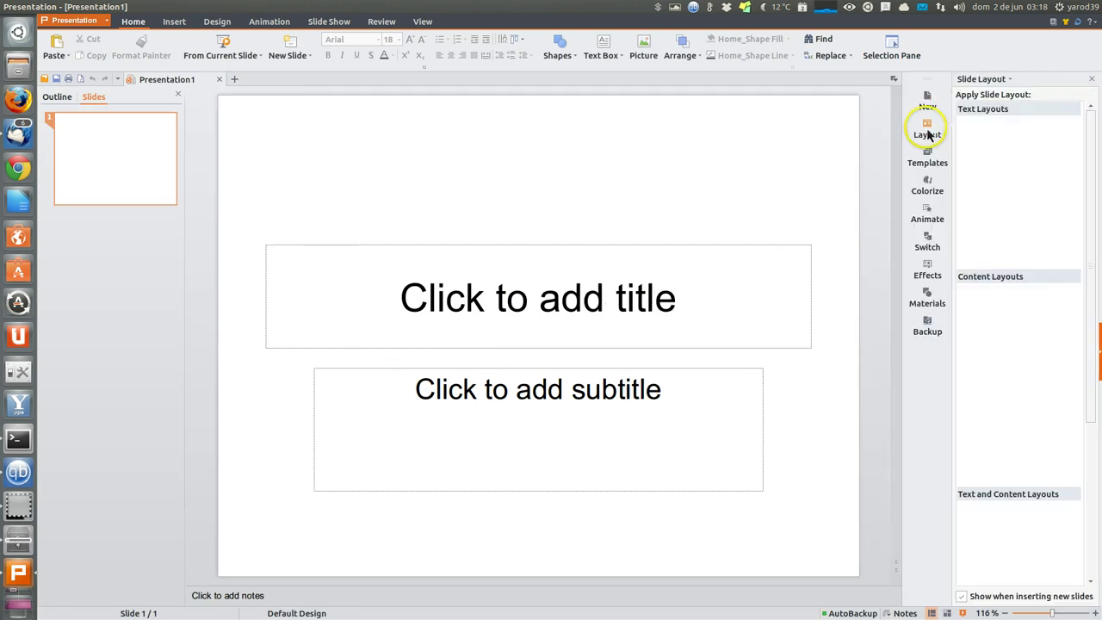
pyautogui.click(937, 156)
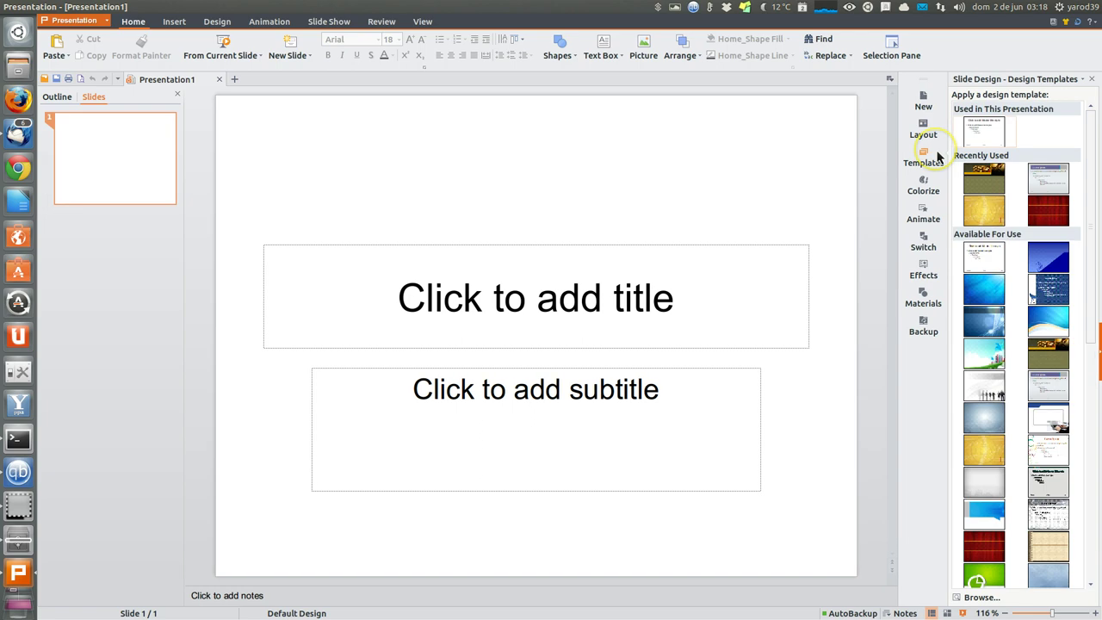
# Try several designs, settle on the blue Phantom Effect design, and show the animation schemes.
pyautogui.click(986, 185)
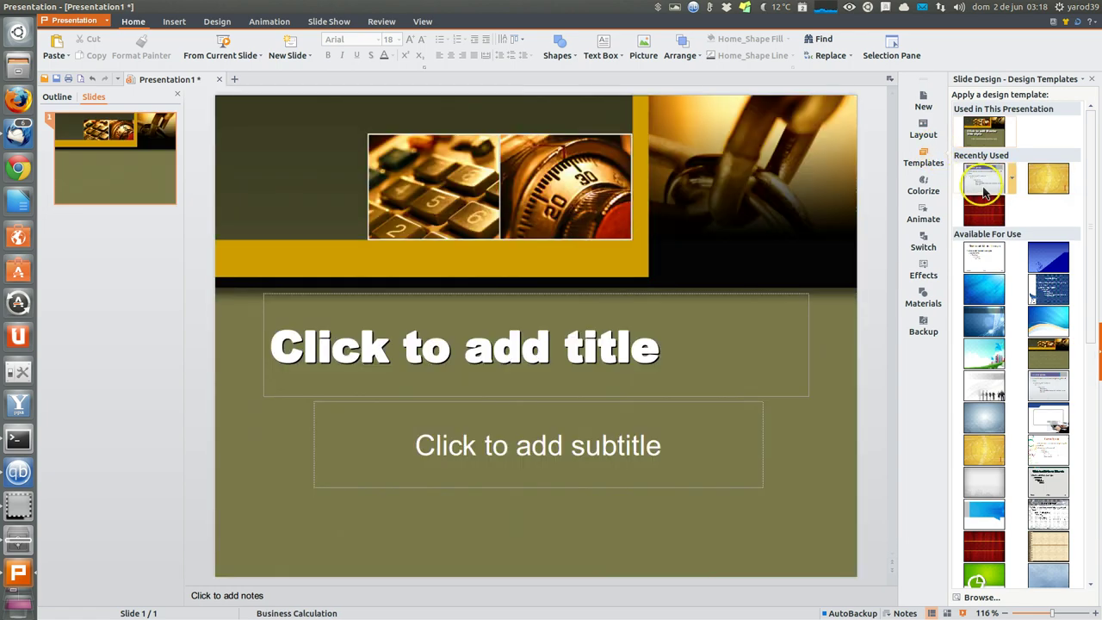
pyautogui.click(989, 263)
pyautogui.click(983, 287)
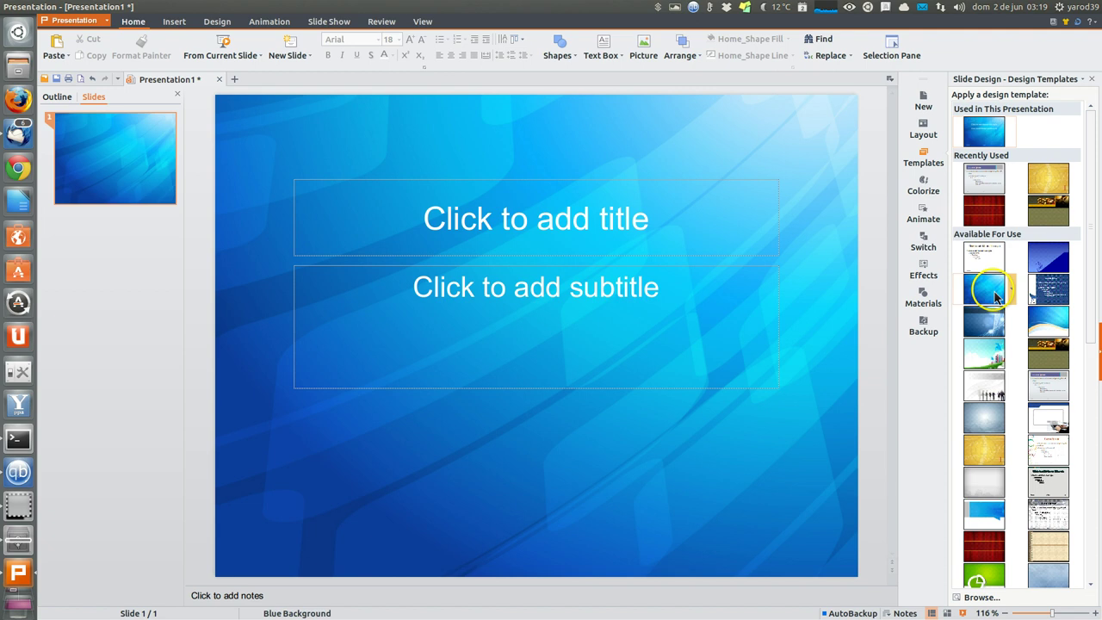
pyautogui.click(986, 429)
pyautogui.scroll(-3, 987, 437)
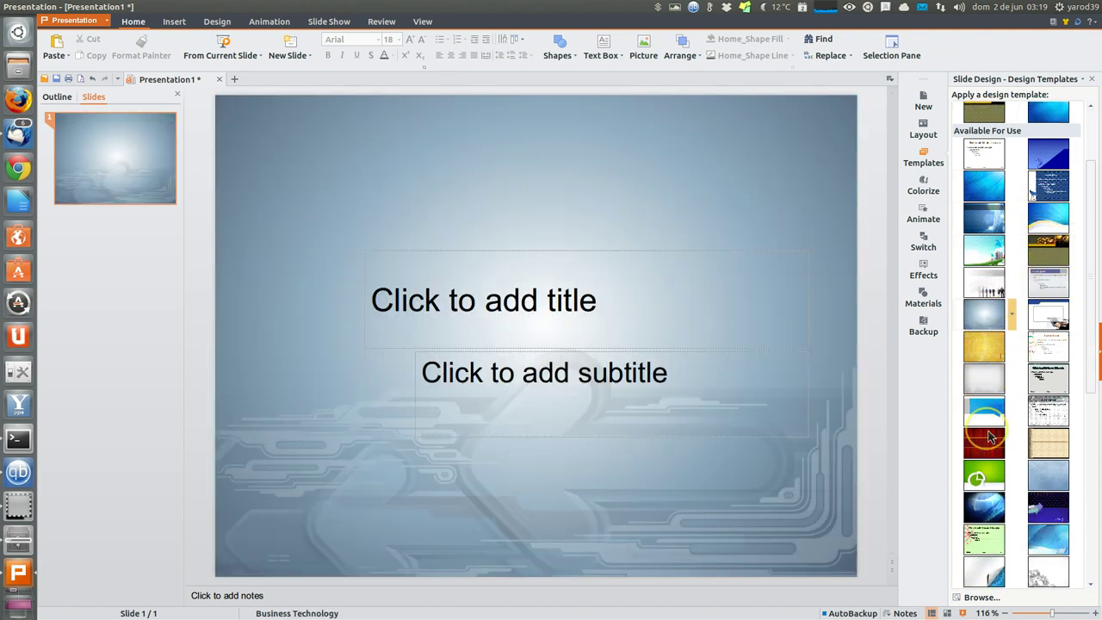
pyautogui.scroll(-2, 981, 469)
pyautogui.scroll(-1, 982, 469)
pyautogui.scroll(-3, 981, 469)
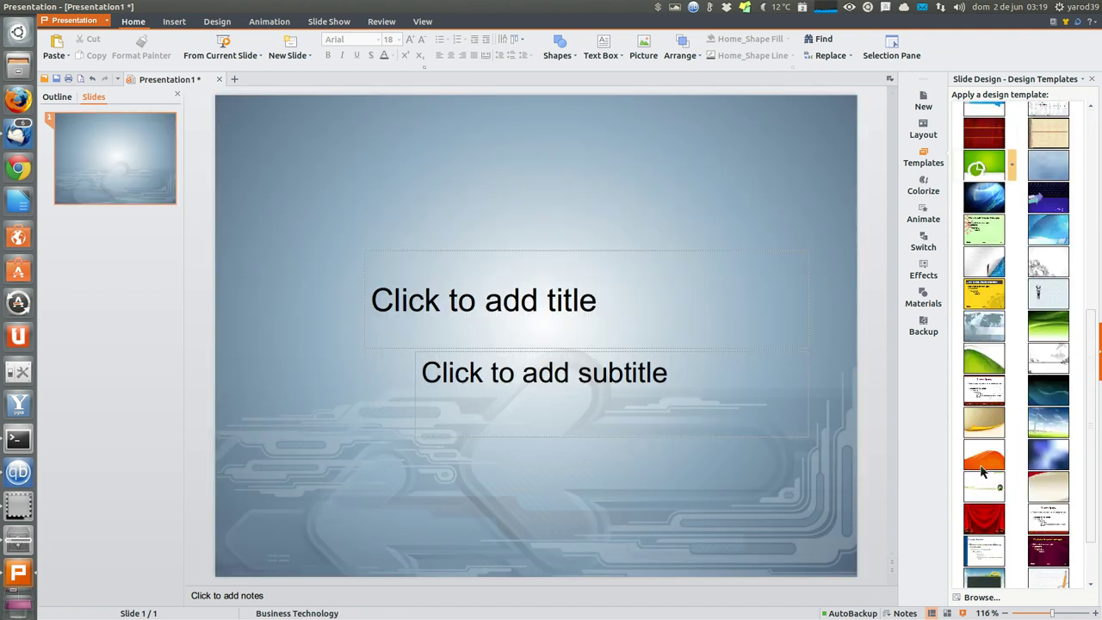
pyautogui.scroll(-3, 982, 469)
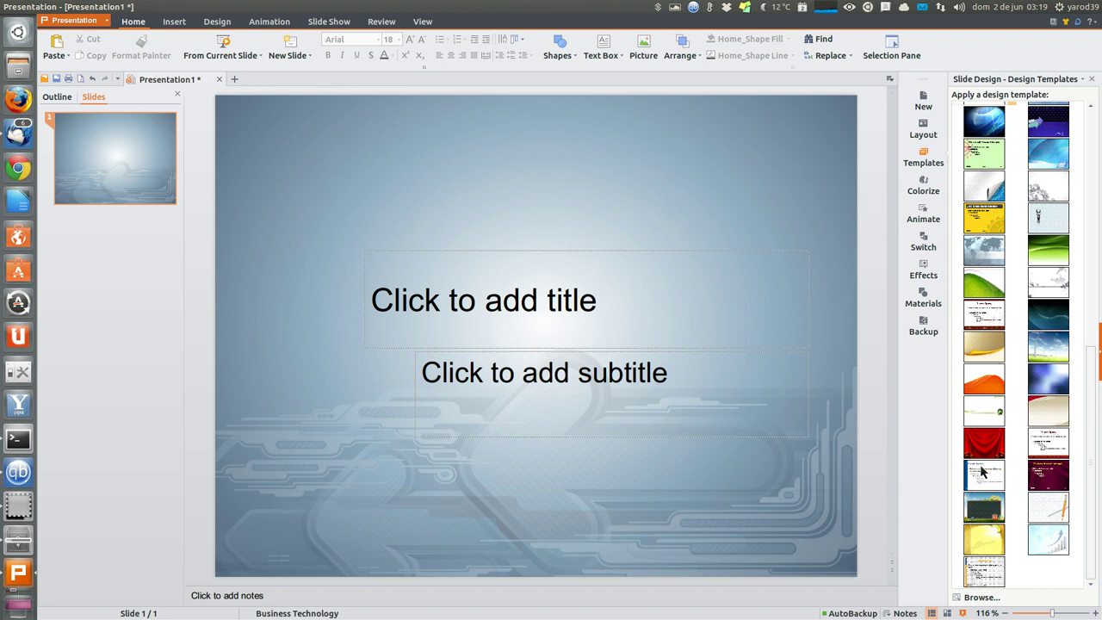
pyautogui.click(1047, 476)
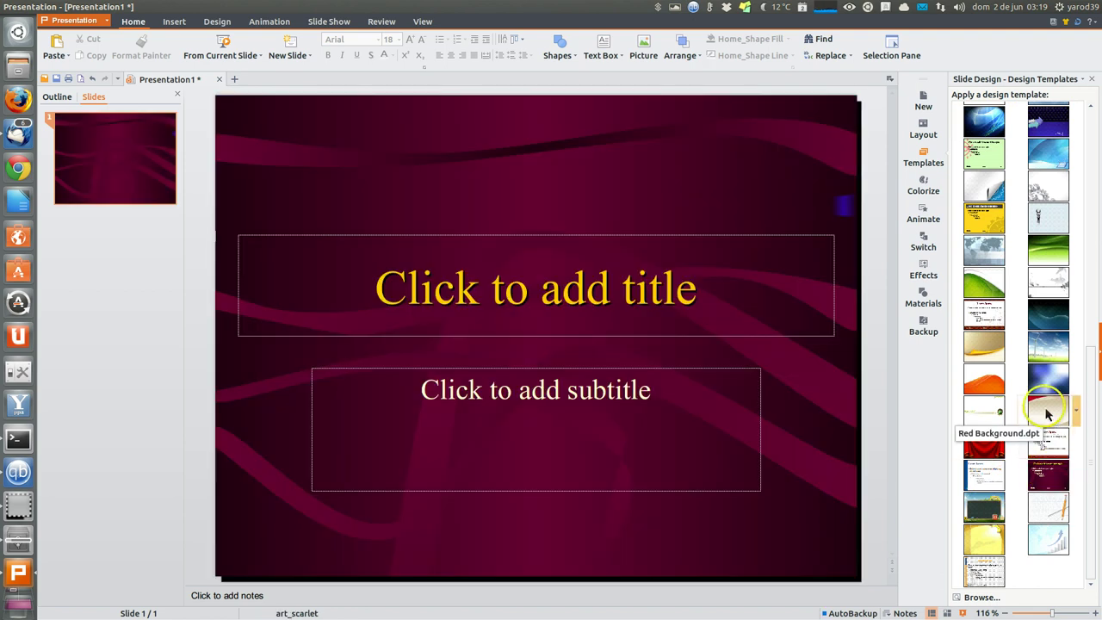
pyautogui.click(1049, 383)
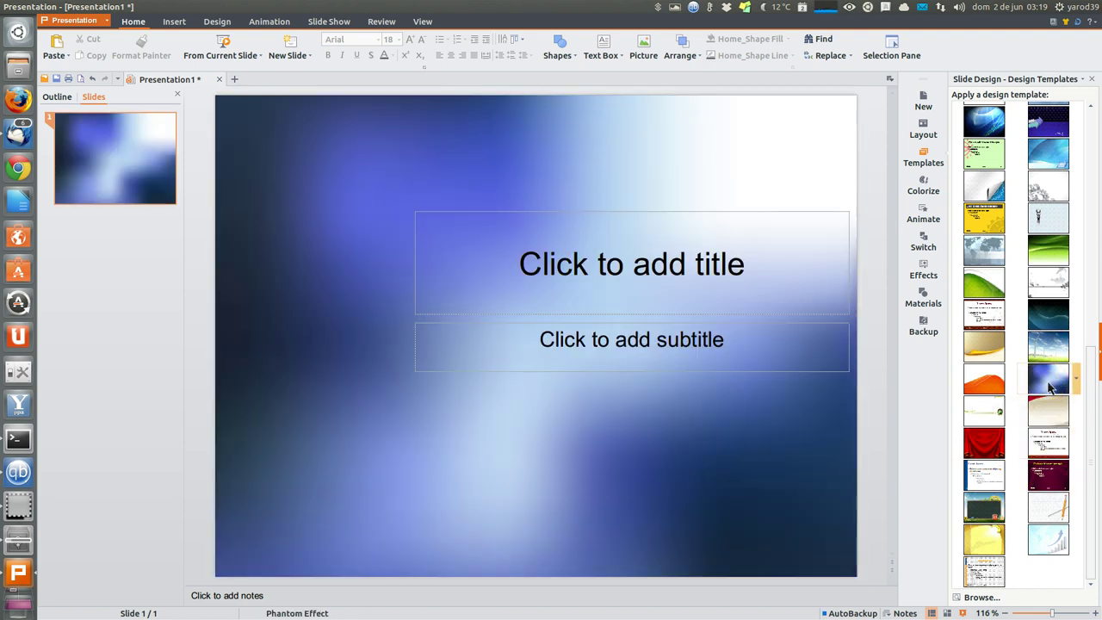
pyautogui.click(924, 215)
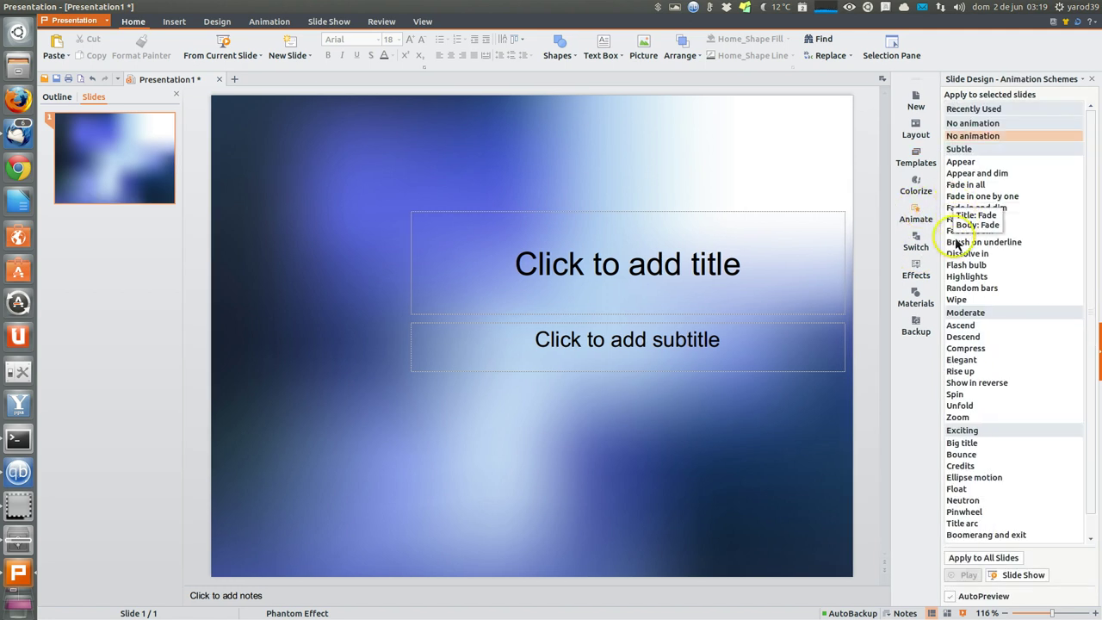
# Draw a Smiley Face autoshape from the Materials pane below the slide's subtitle.
pyautogui.click(925, 248)
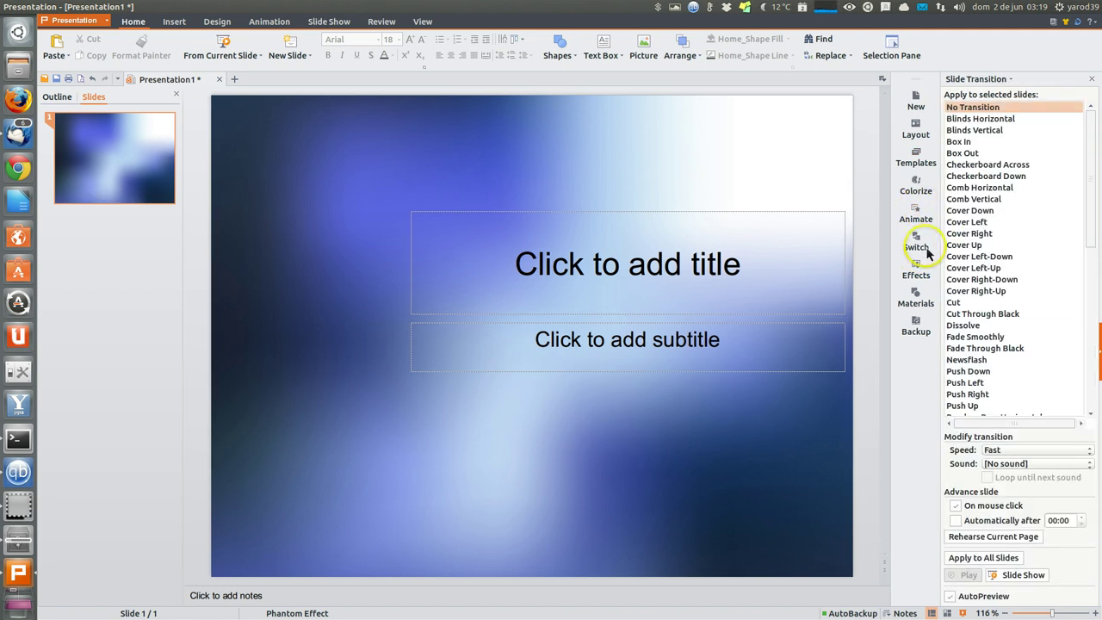
pyautogui.click(917, 270)
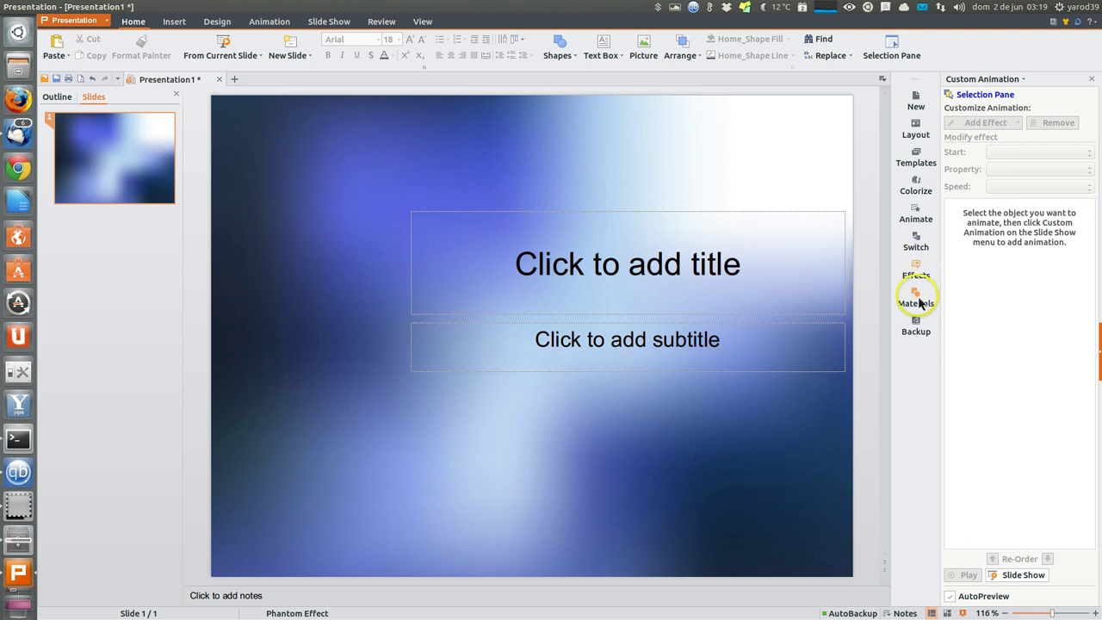
pyautogui.click(919, 302)
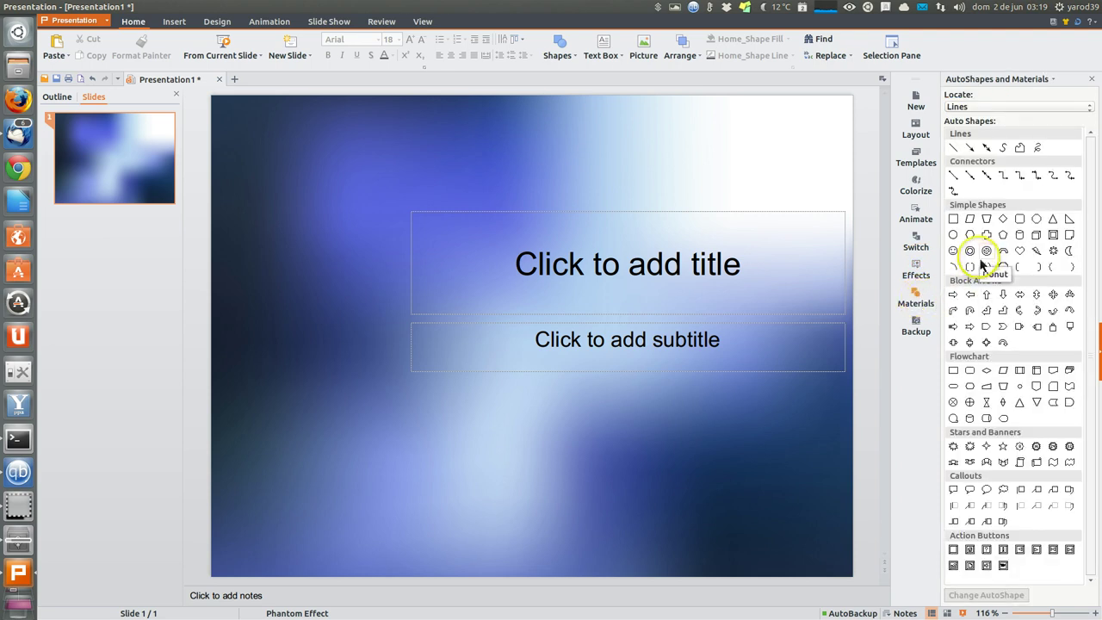
pyautogui.click(954, 251)
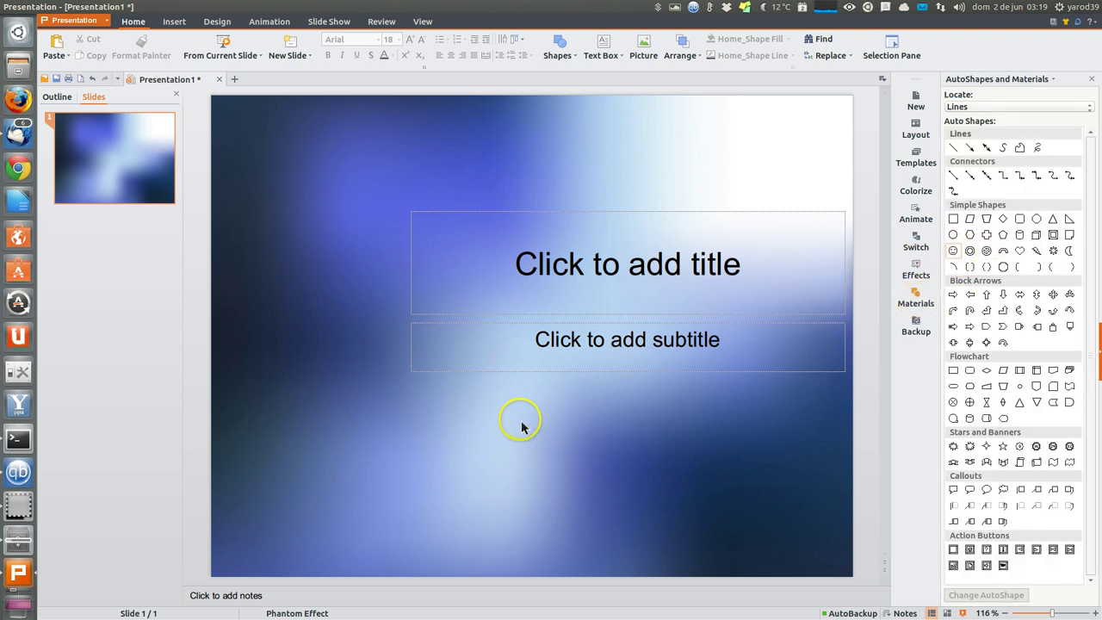
pyautogui.moveTo(517, 416); pyautogui.dragTo(659, 519)
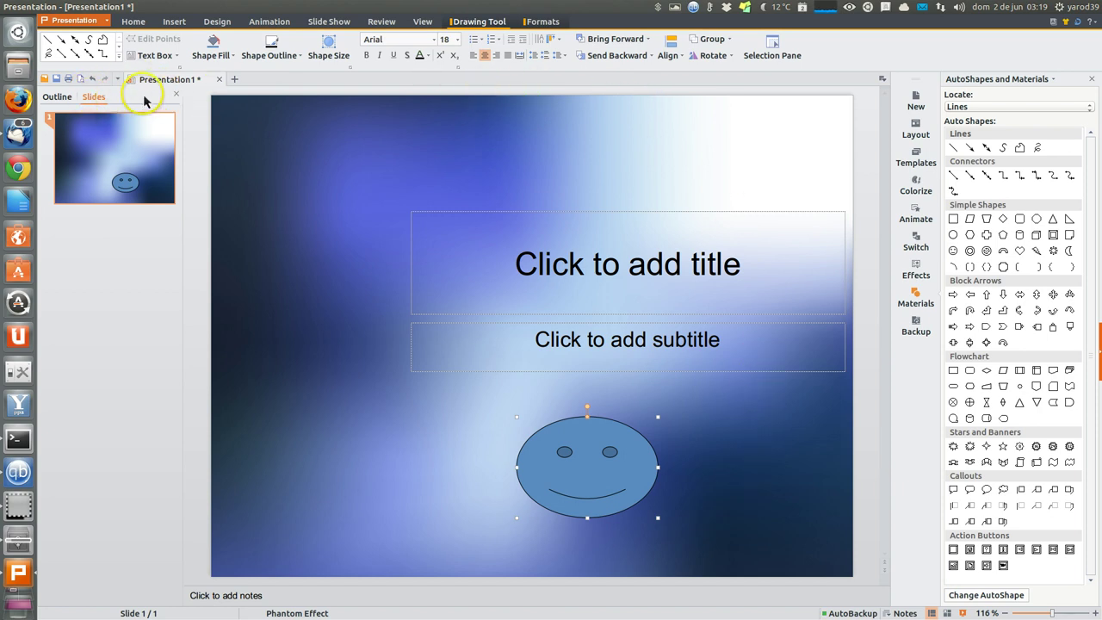
pyautogui.click(118, 79)
pyautogui.click(119, 84)
# Add a new second slide after the first slide.
pyautogui.click(89, 140)
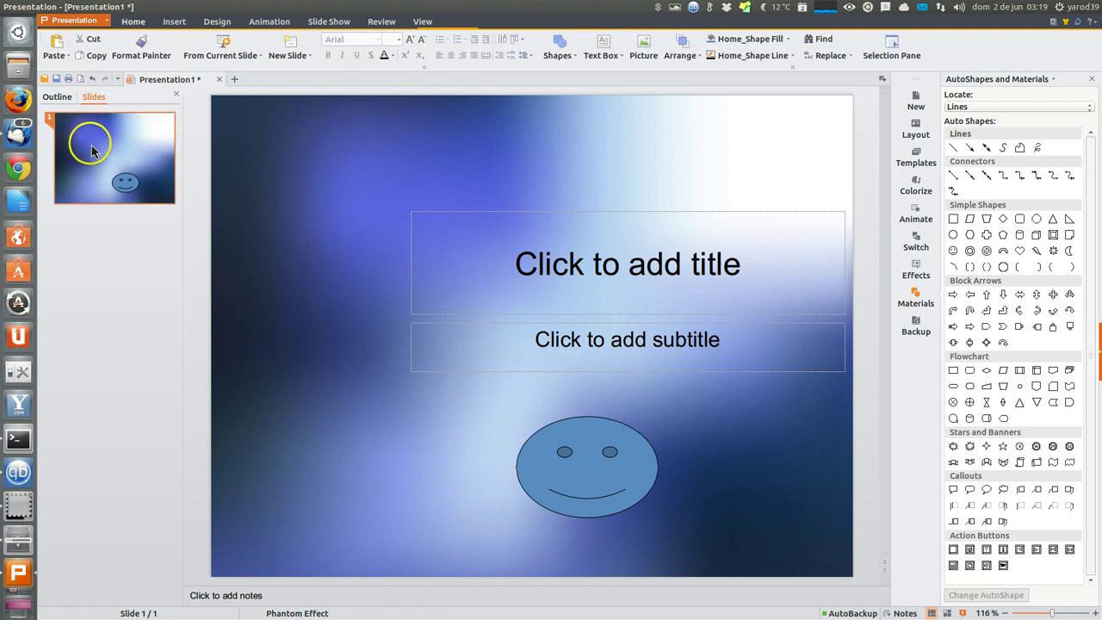
pyautogui.rightClick(93, 150)
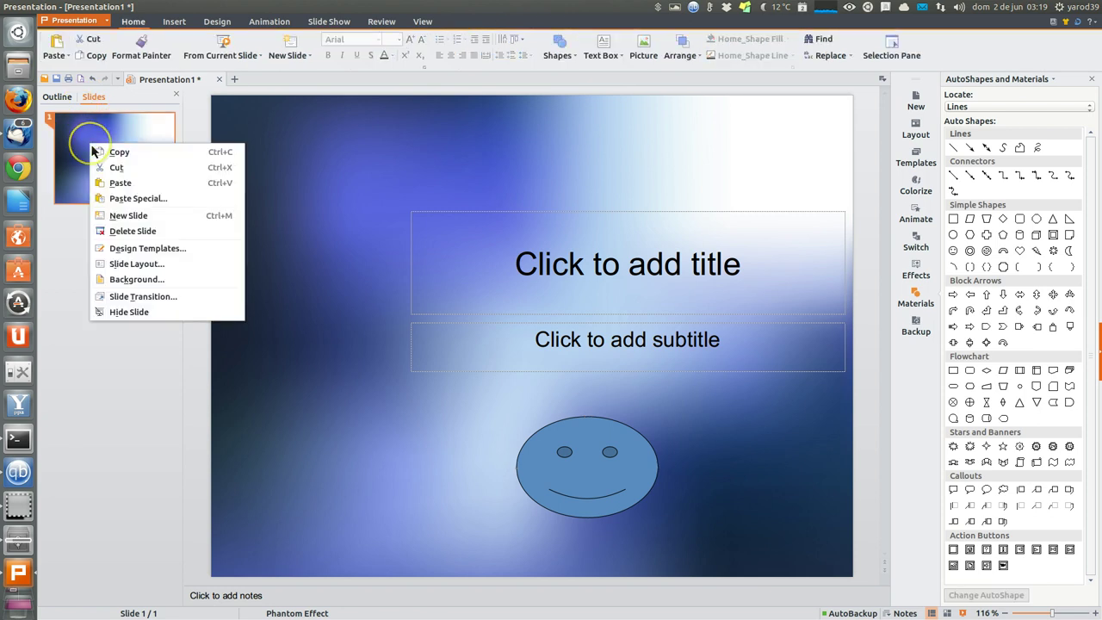
pyautogui.click(117, 219)
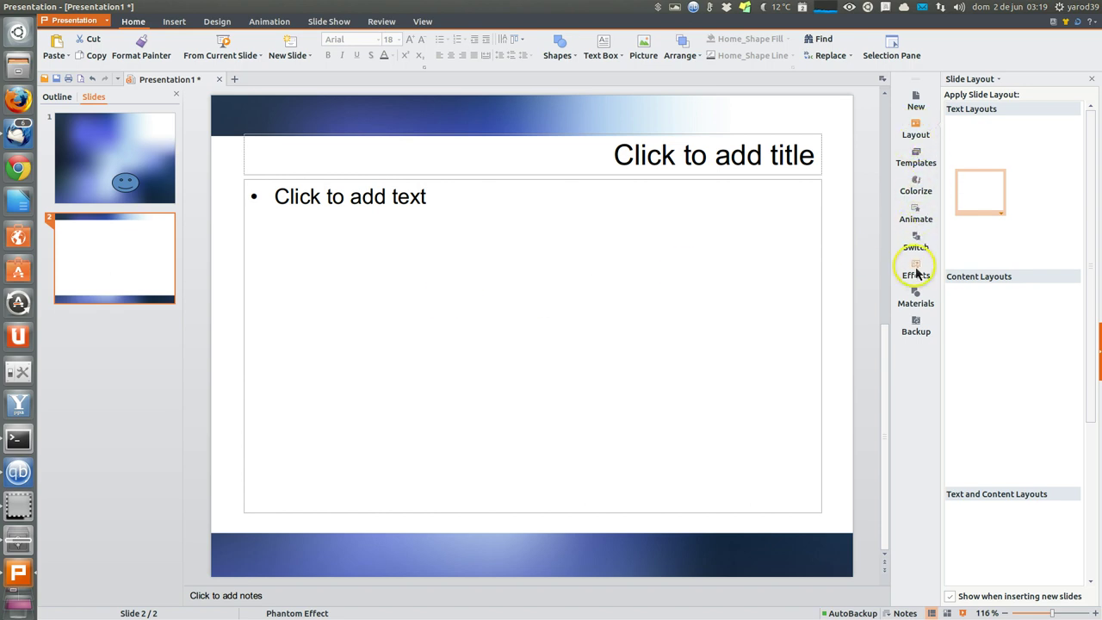
# Insert the first picture in the folder, the purple Ubuntu splash, into the new slide.
pyautogui.click(644, 47)
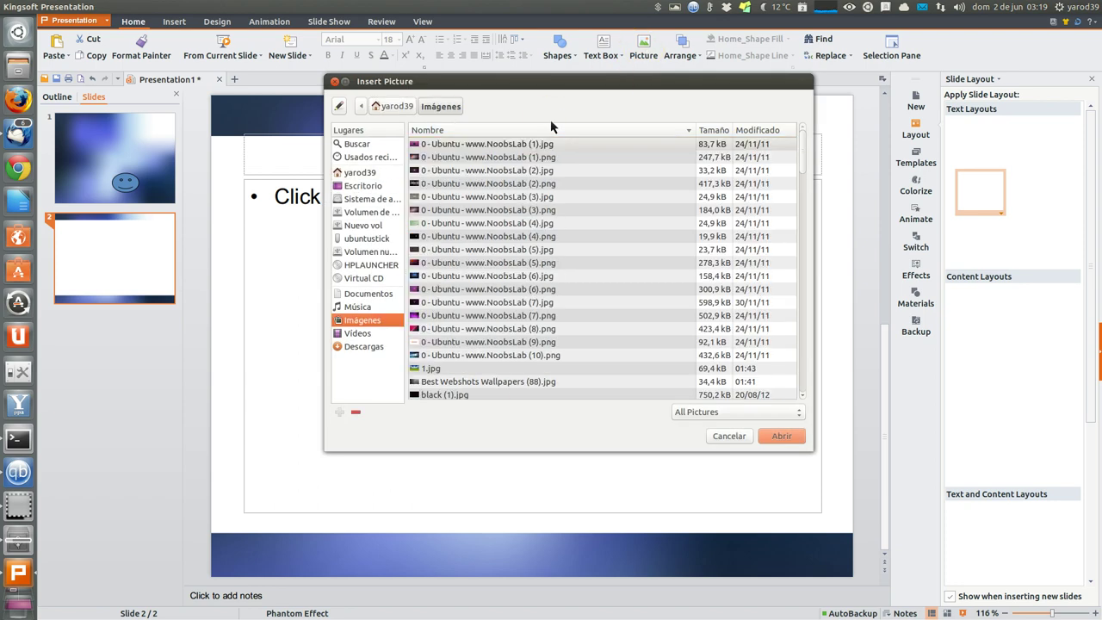
pyautogui.press('Down')
pyautogui.press('Return')
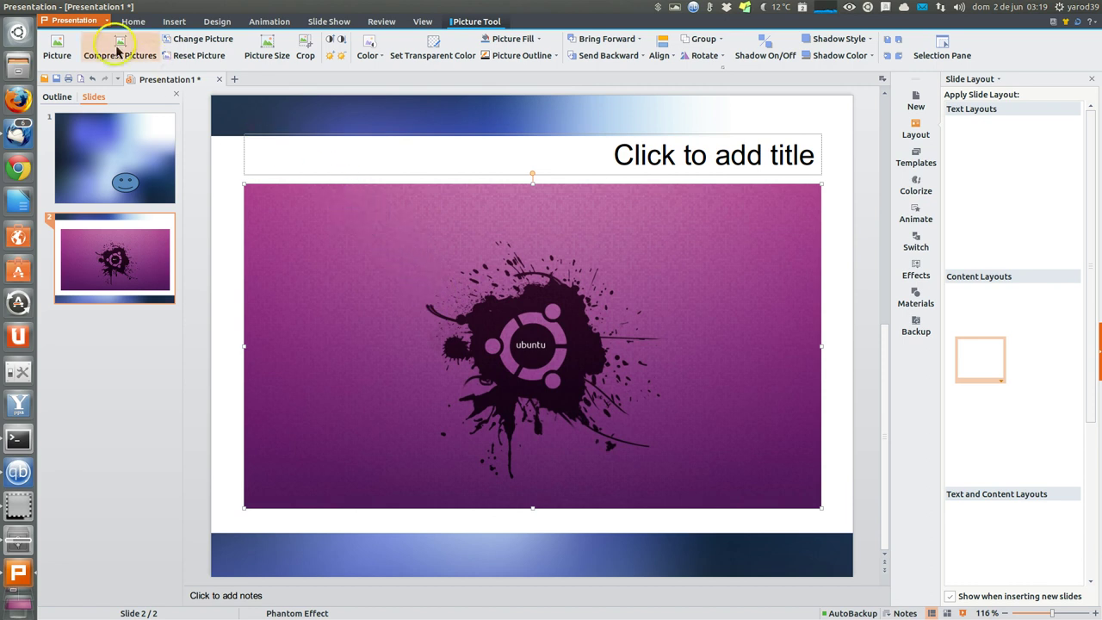
pyautogui.click(174, 22)
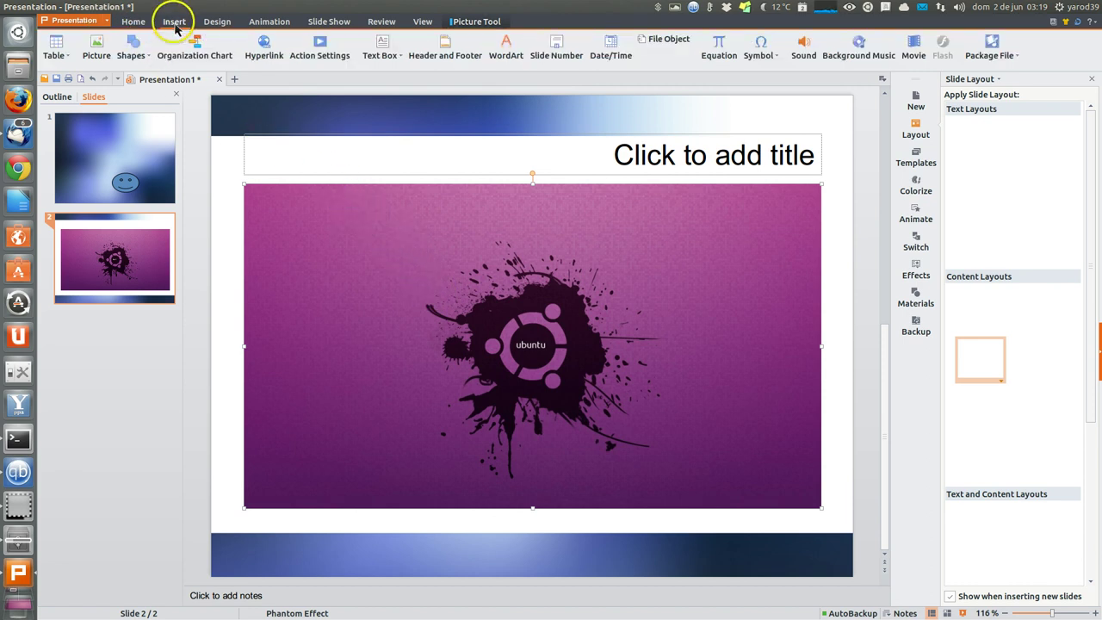
pyautogui.click(219, 23)
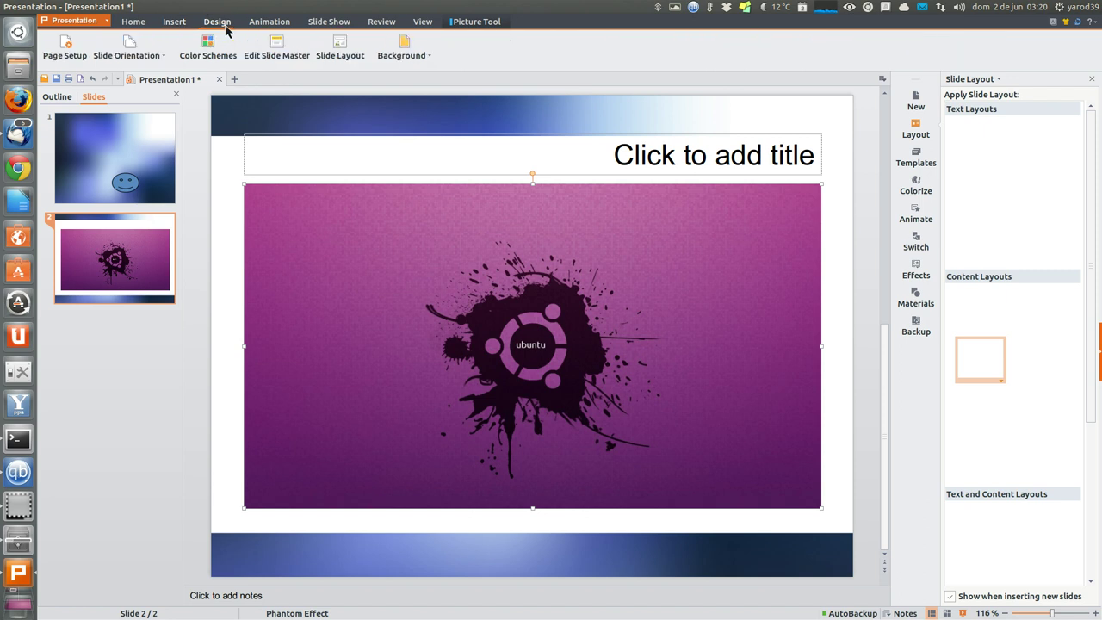
pyautogui.click(271, 26)
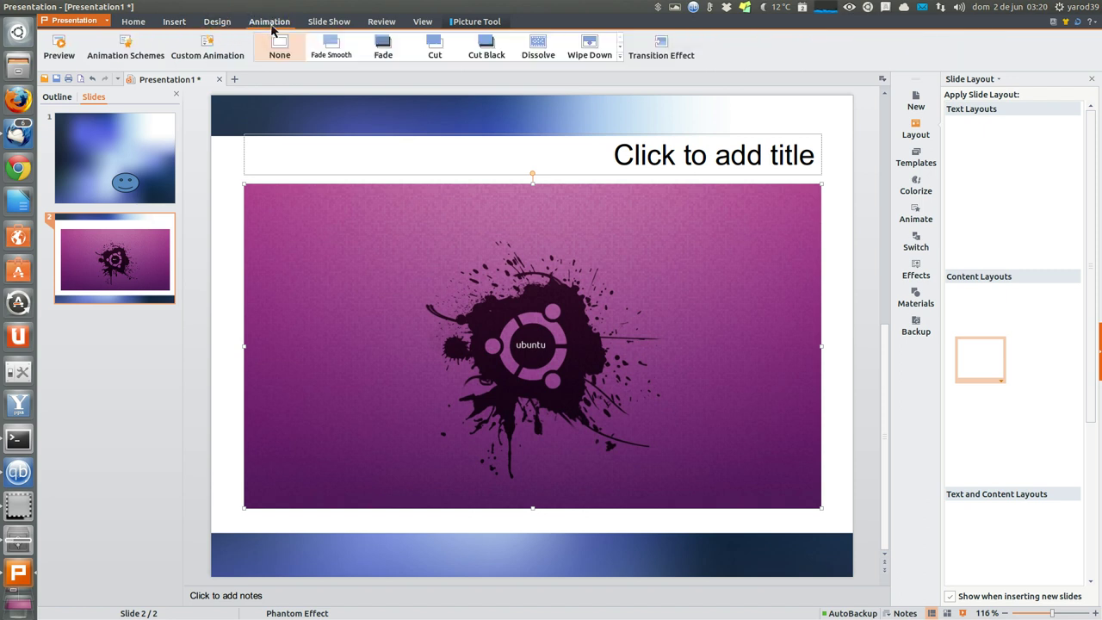
pyautogui.click(317, 22)
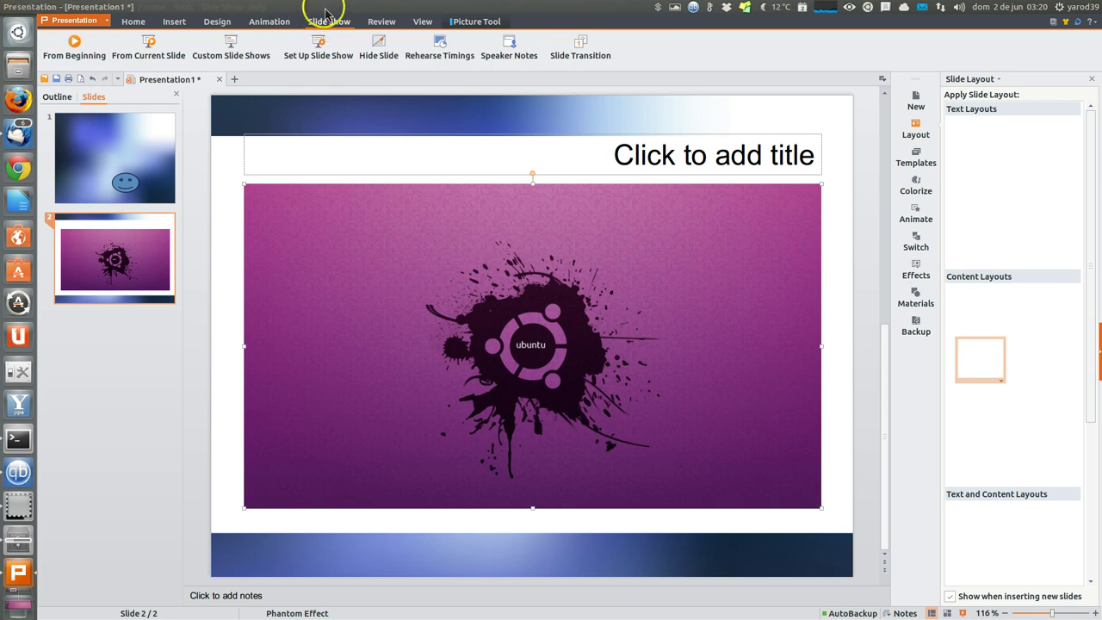
pyautogui.click(380, 24)
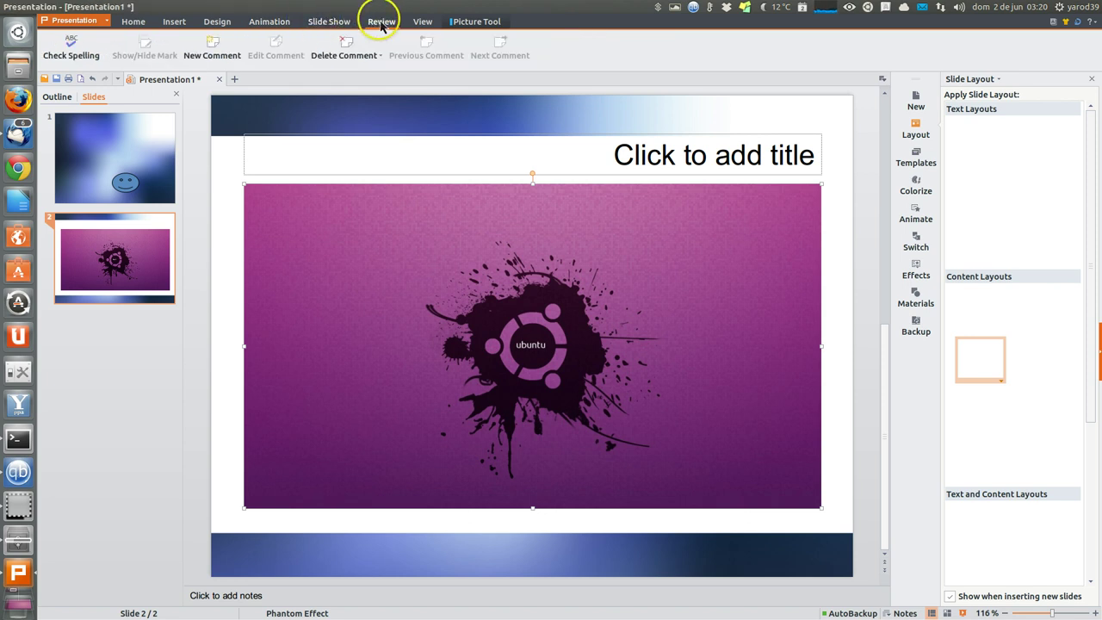
pyautogui.click(422, 23)
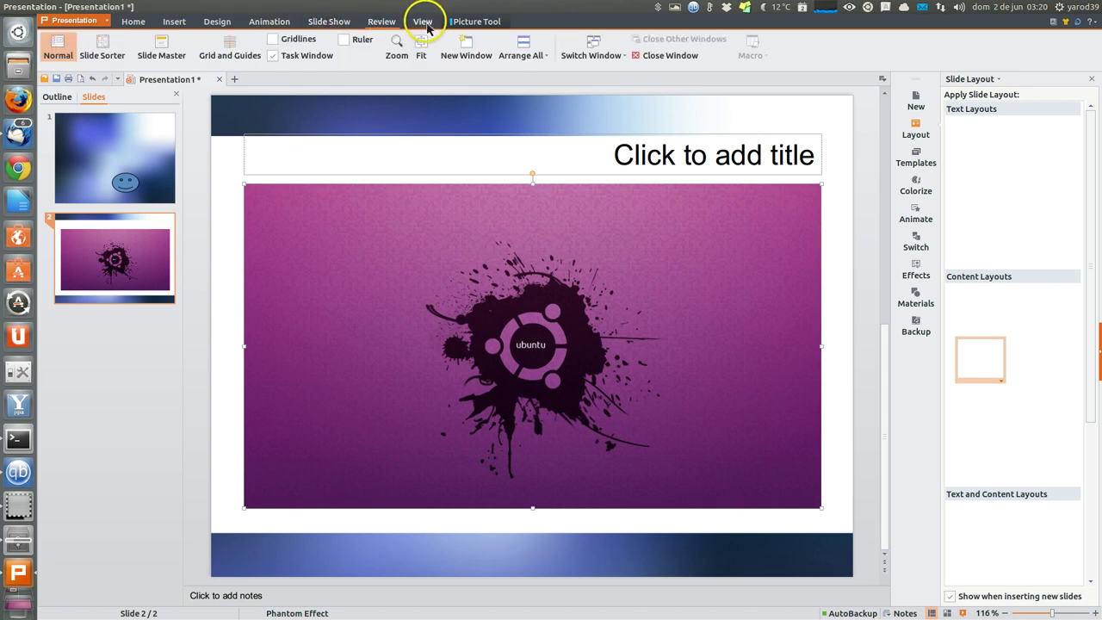
pyautogui.click(477, 24)
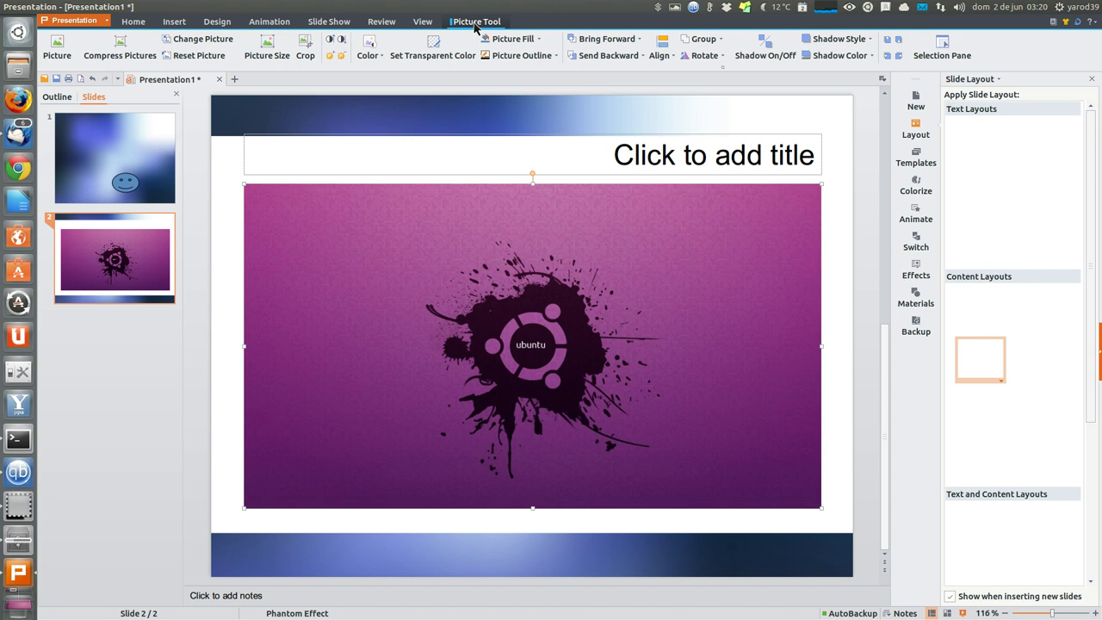
pyautogui.click(90, 24)
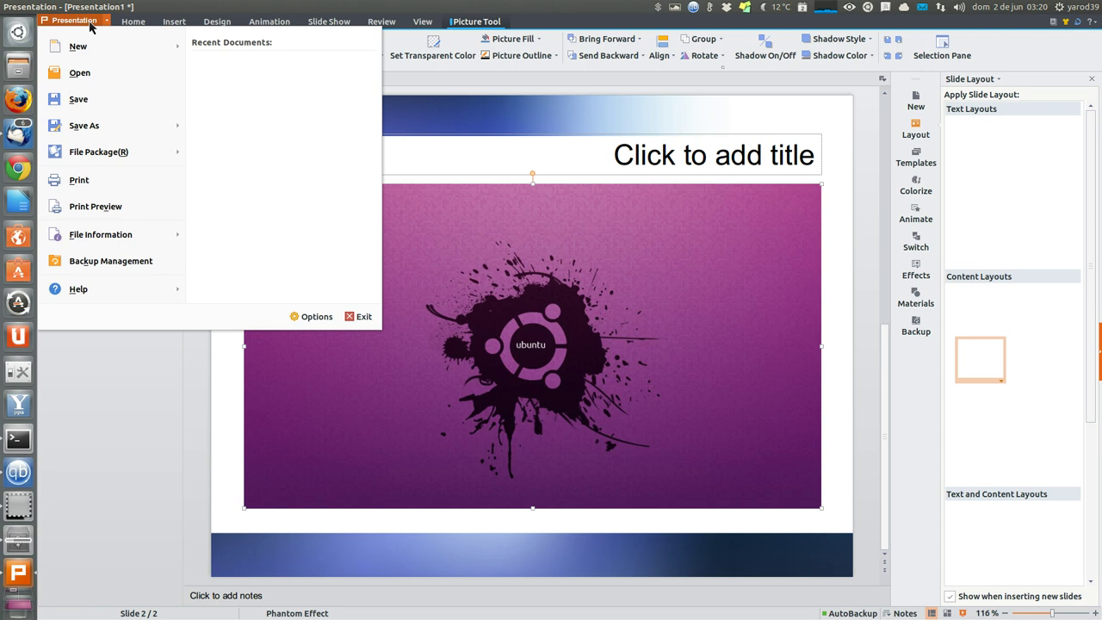
pyautogui.click(90, 24)
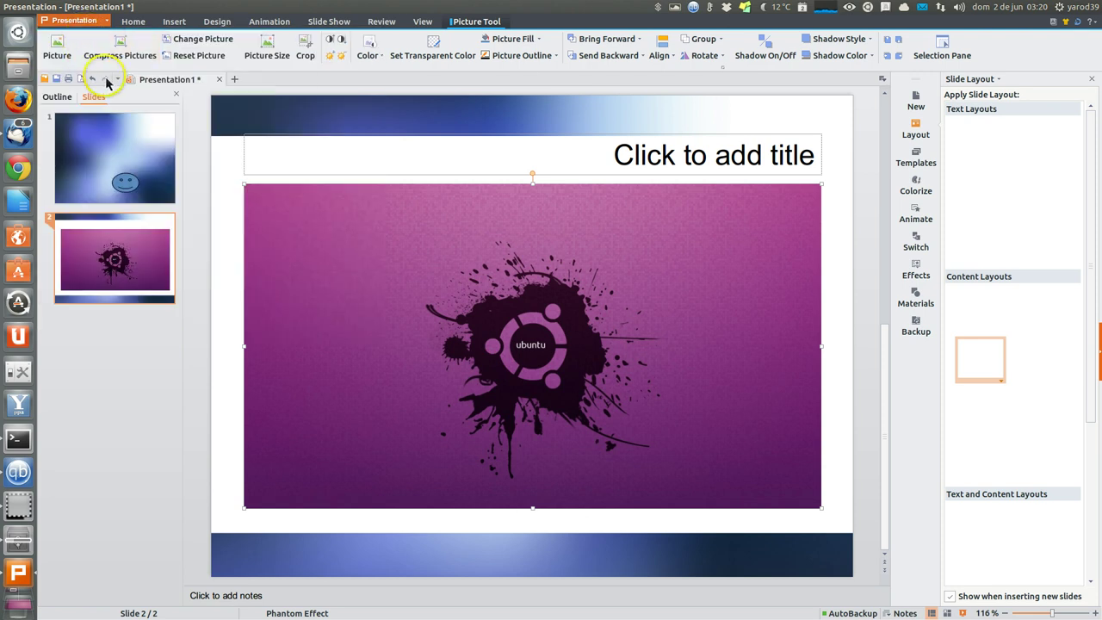
pyautogui.click(57, 96)
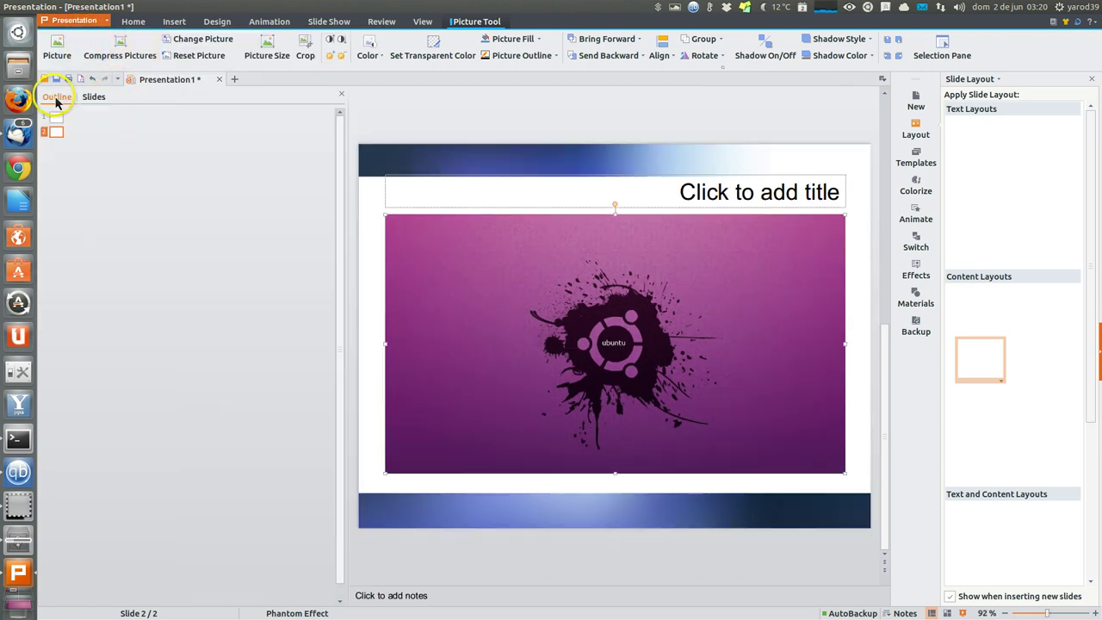
pyautogui.click(94, 97)
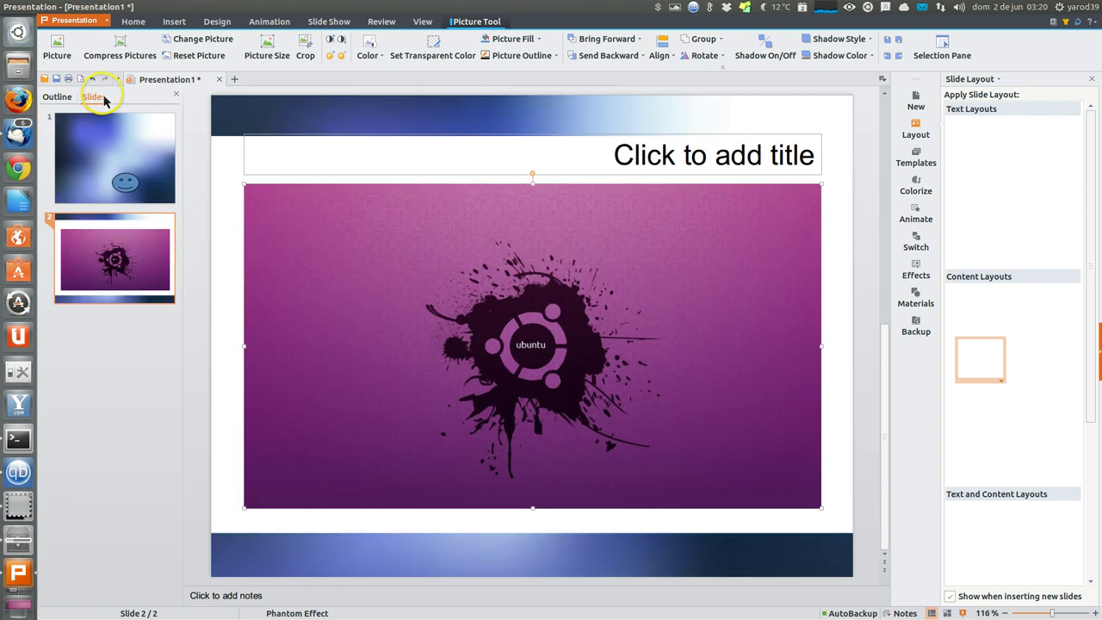
pyautogui.click(118, 79)
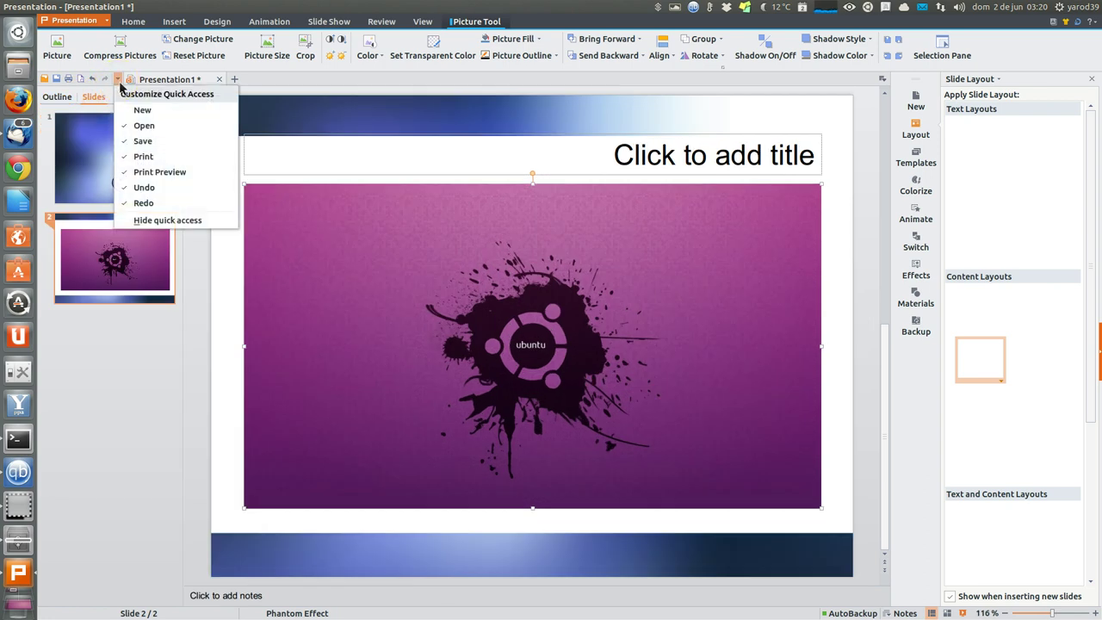
# Close the presentation without saving its changes.
pyautogui.click(220, 85)
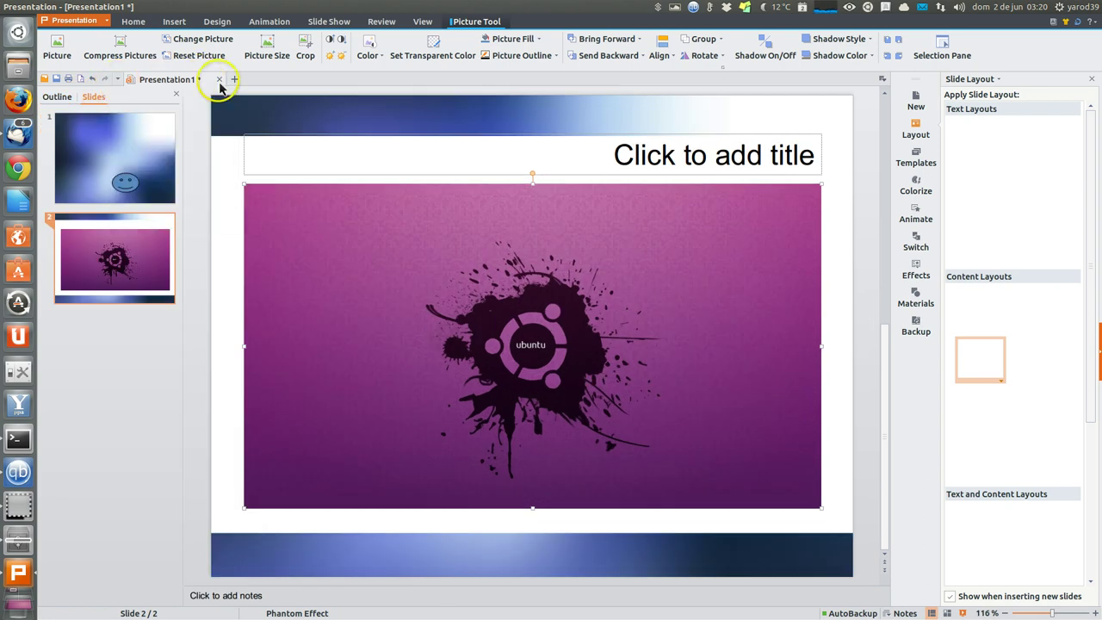
pyautogui.click(219, 80)
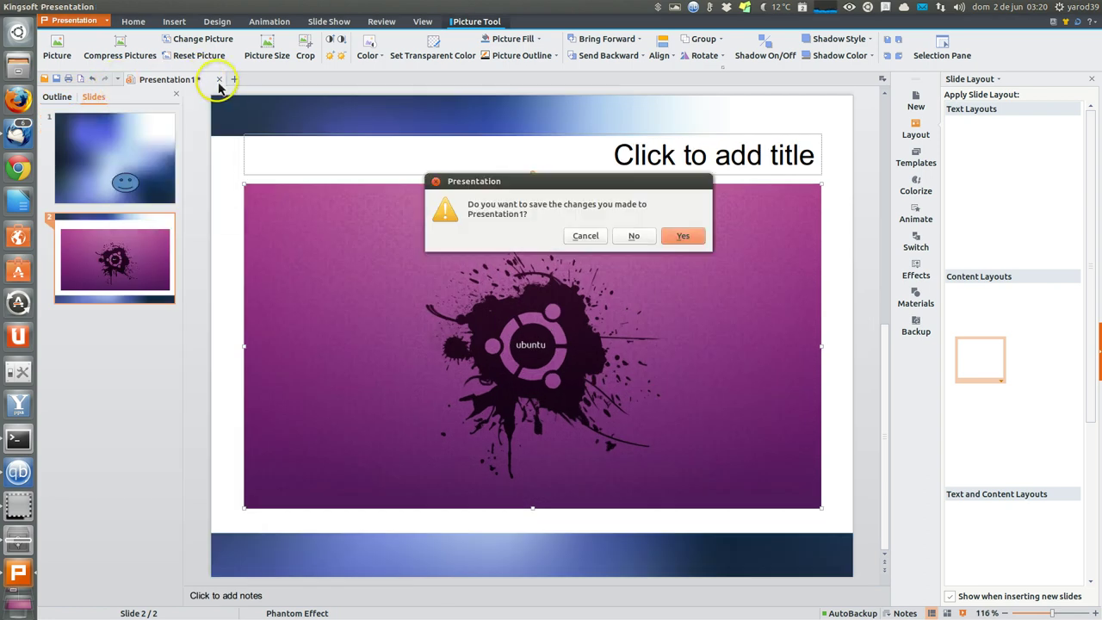
pyautogui.click(643, 239)
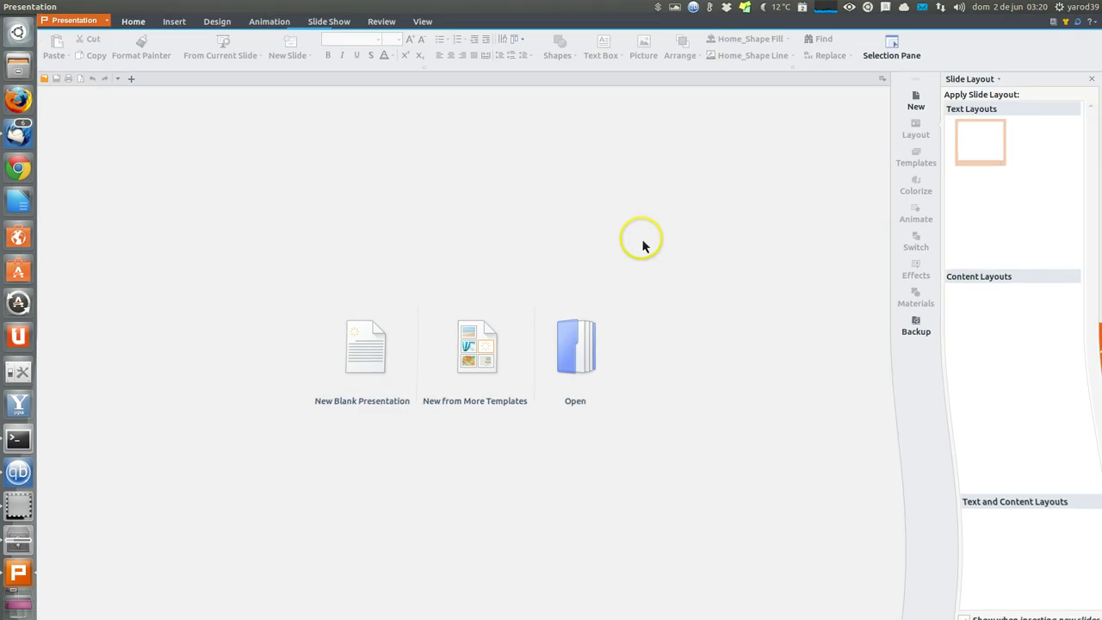
# Open More Templates and follow a business template category link on the Kingsoft website.
pyautogui.click(487, 362)
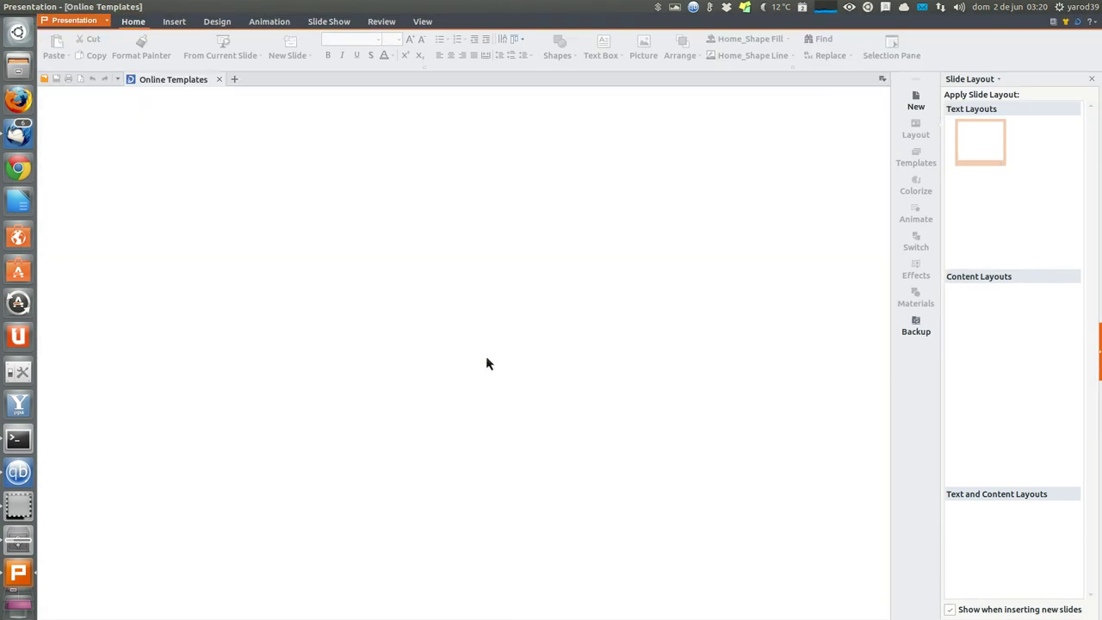
pyautogui.click(486, 359)
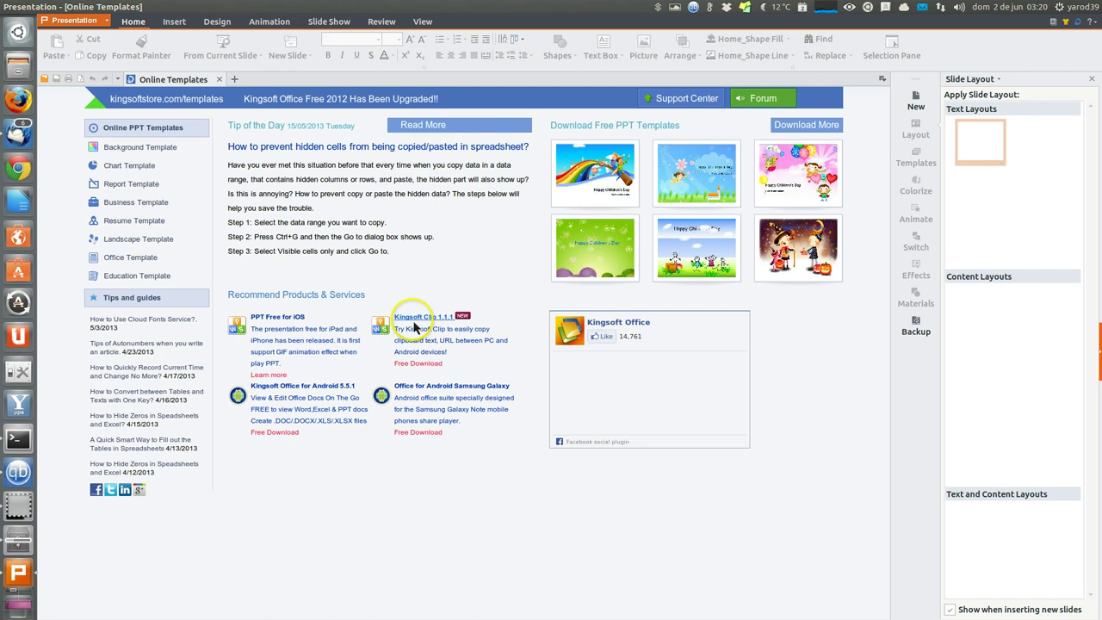
pyautogui.click(155, 150)
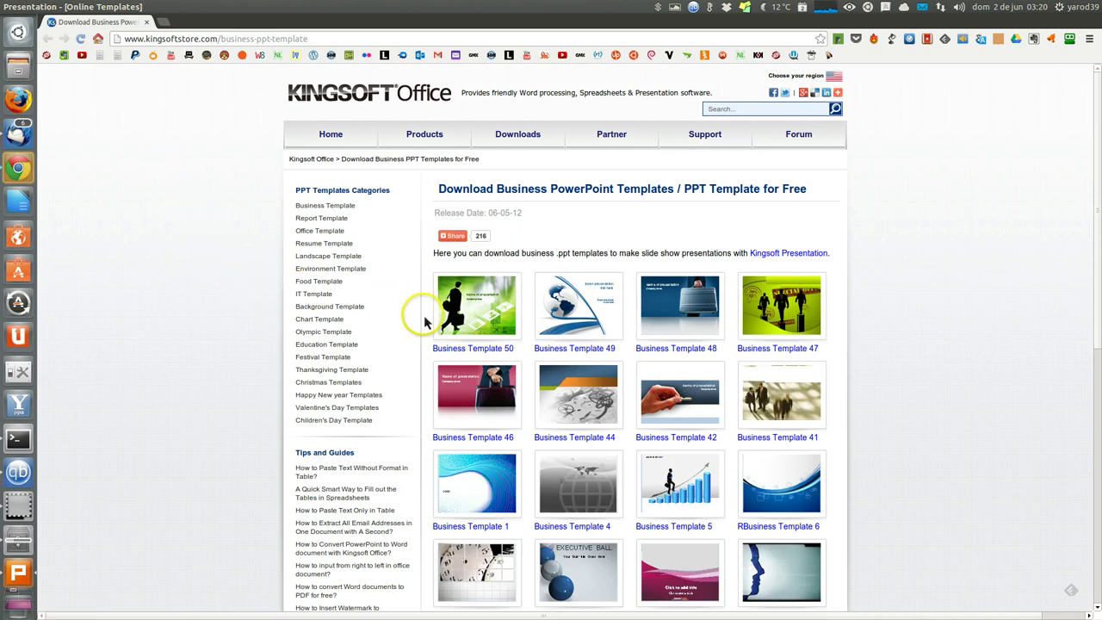
# Scroll through the business templates page, then go to the kingsoftstore.com home page.
pyautogui.scroll(-2, 424, 321)
pyautogui.scroll(-3, 422, 327)
pyautogui.scroll(-2, 420, 332)
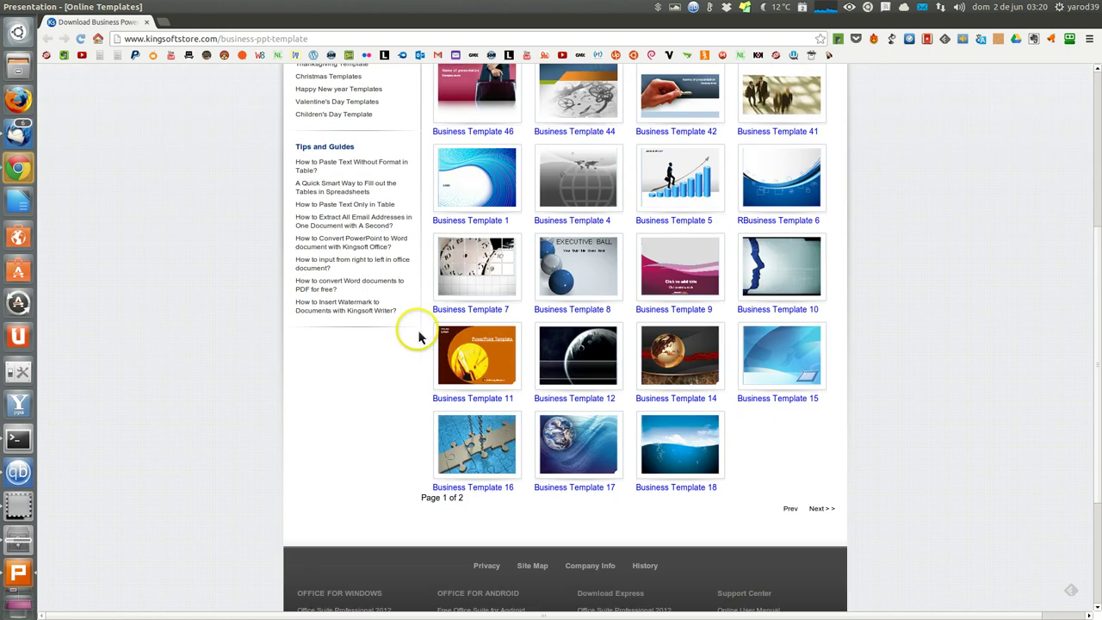
pyautogui.scroll(-2, 417, 345)
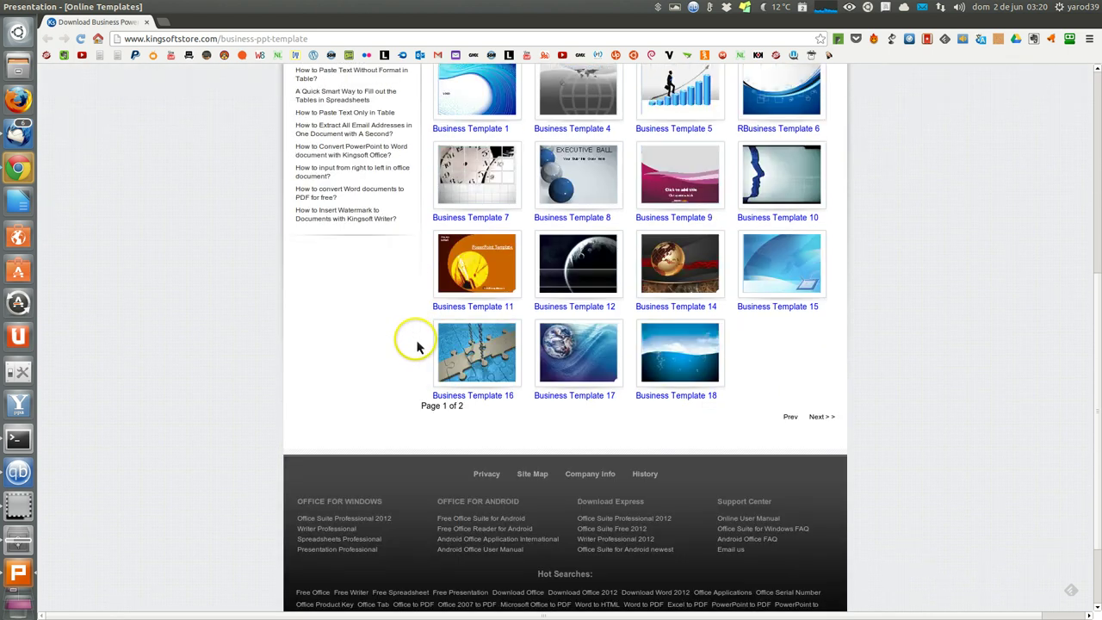
pyautogui.scroll(2, 417, 347)
pyautogui.scroll(2, 416, 347)
pyautogui.scroll(2, 416, 347)
pyautogui.scroll(2, 415, 347)
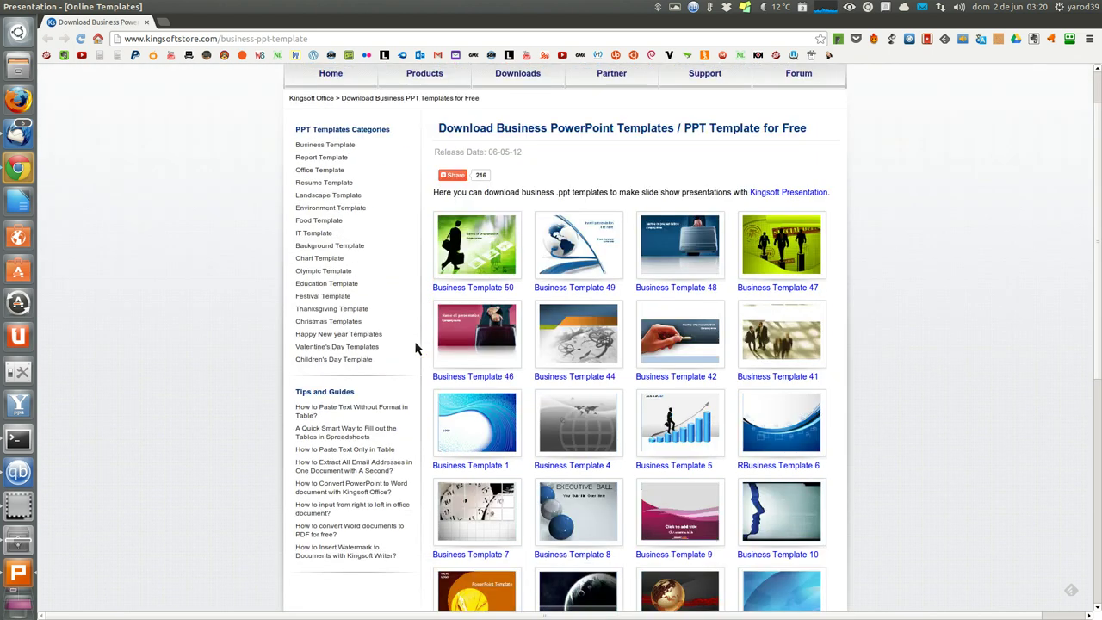
pyautogui.scroll(1, 415, 347)
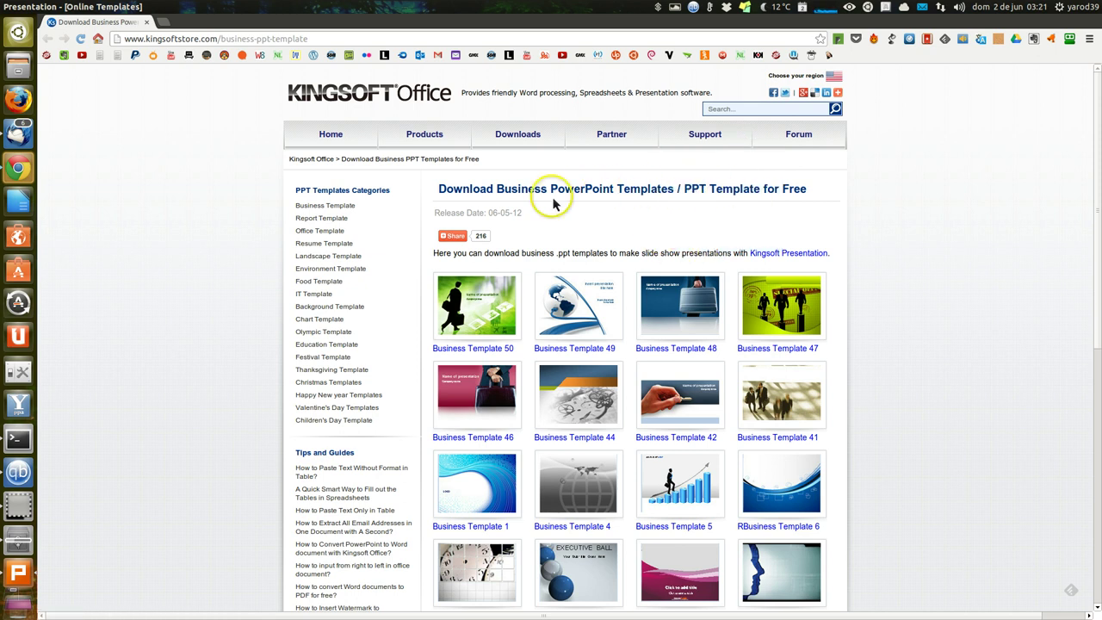
pyautogui.click(343, 141)
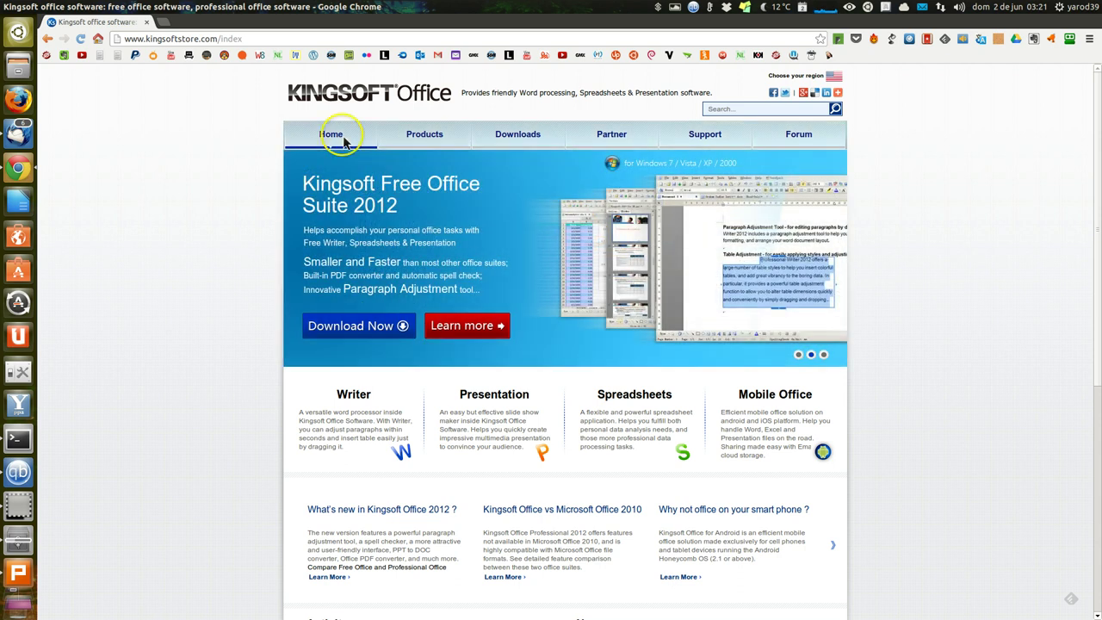
# Open the Products page and scroll its software list down to the Free 2012 downloads.
pyautogui.click(420, 140)
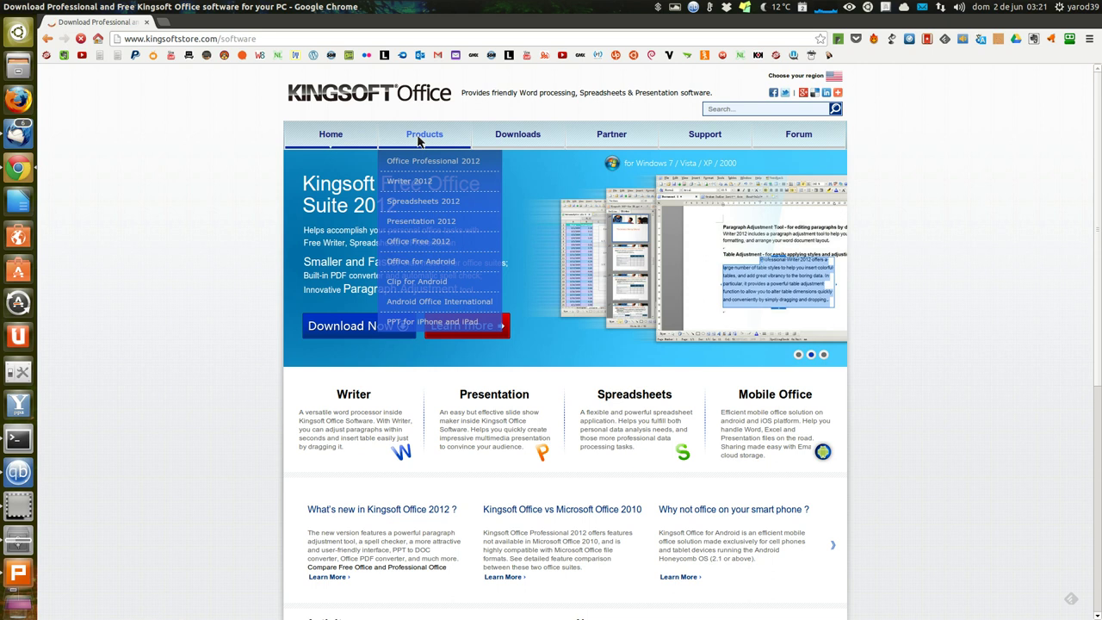
pyautogui.click(435, 190)
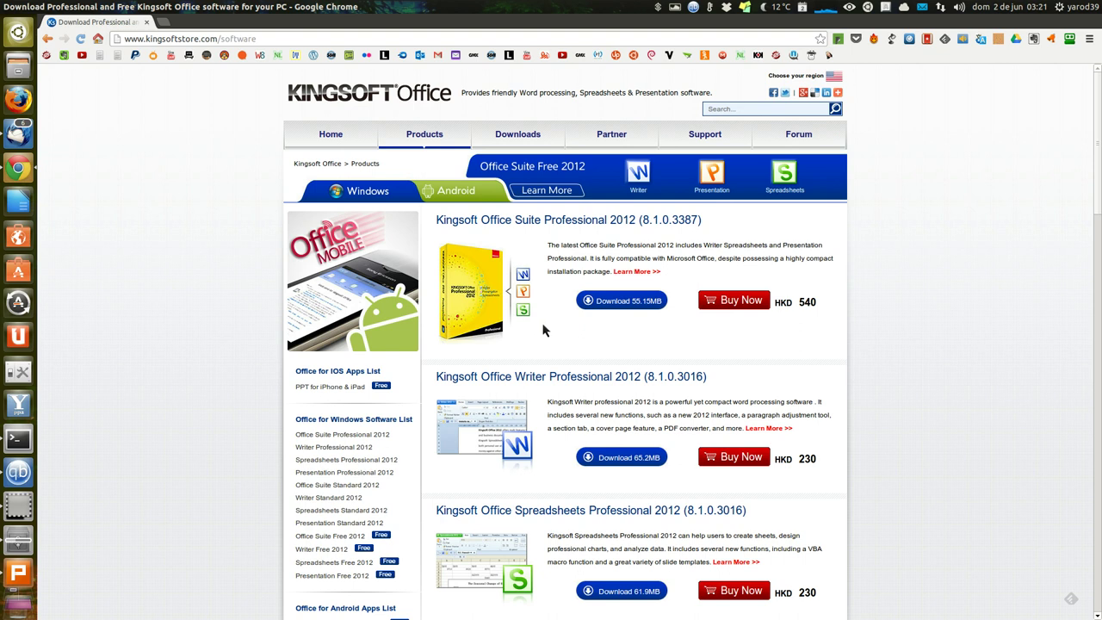
pyautogui.scroll(-1, 543, 329)
pyautogui.scroll(-1, 542, 330)
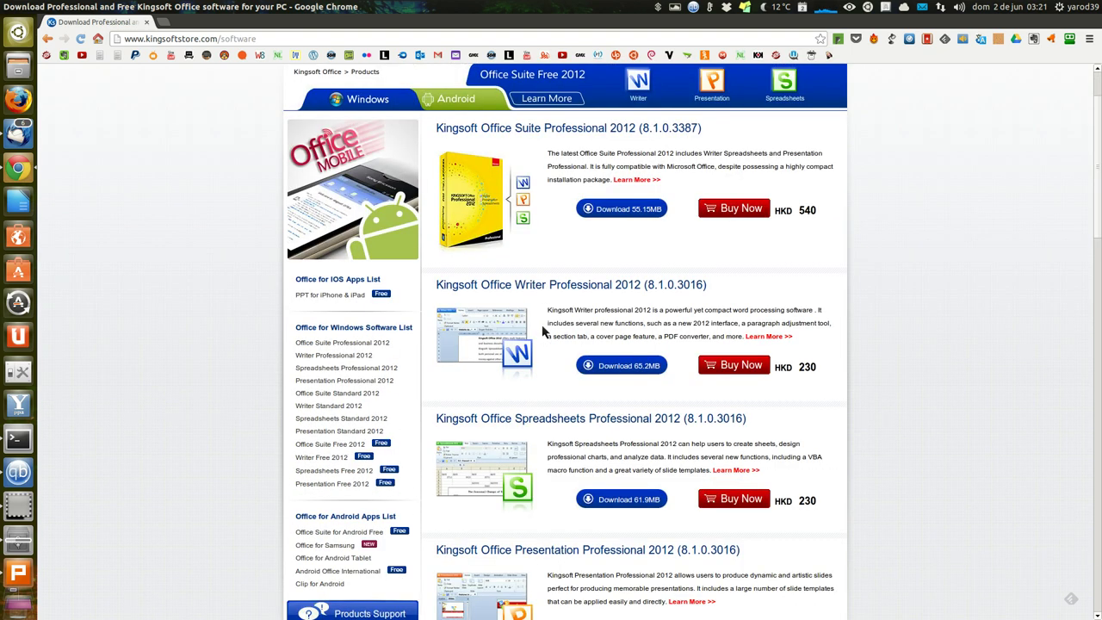
pyautogui.scroll(-1, 539, 331)
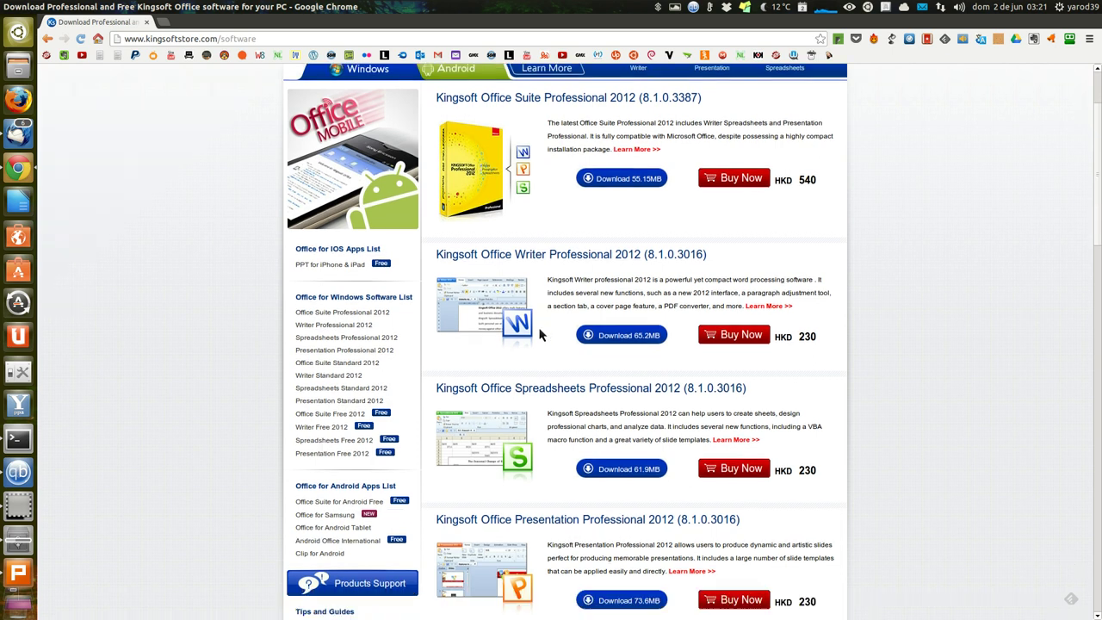
pyautogui.scroll(-2, 540, 334)
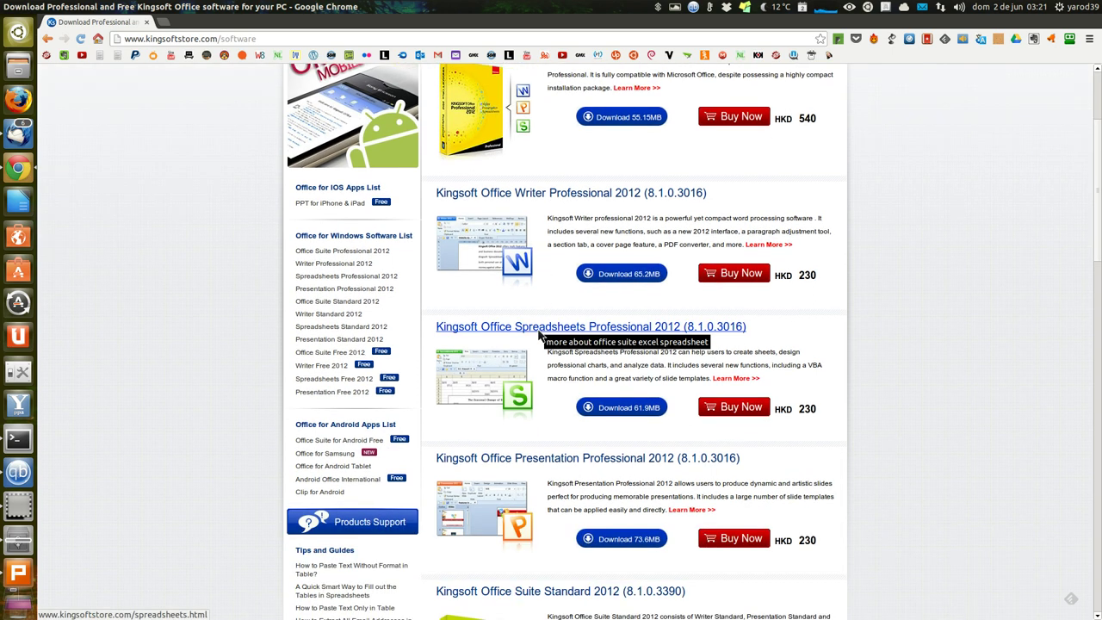
pyautogui.scroll(-3, 540, 336)
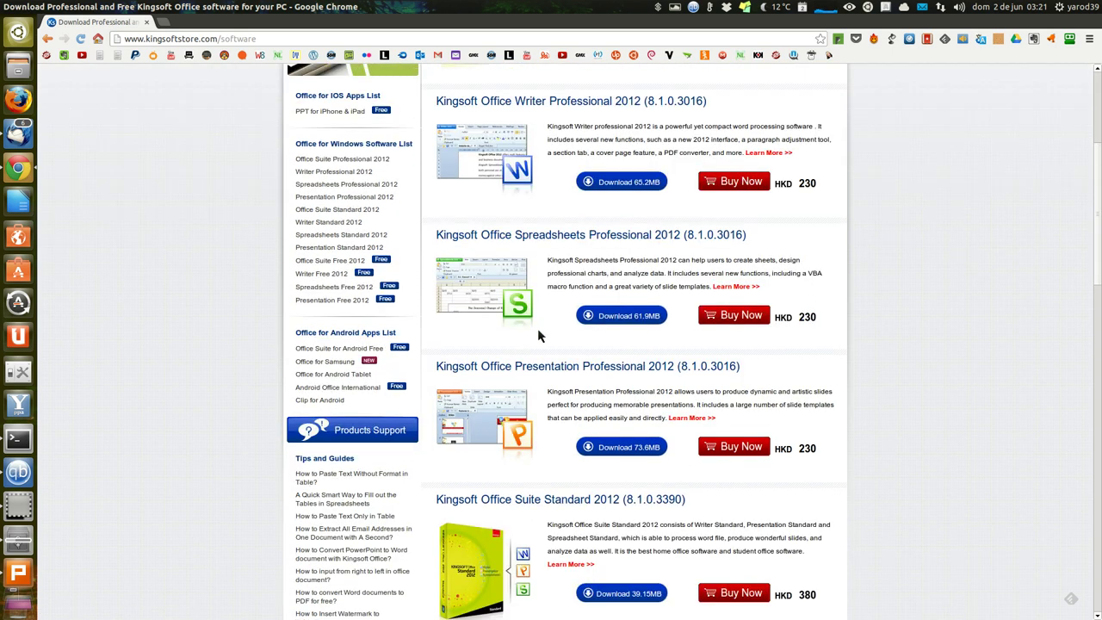
pyautogui.scroll(-3, 539, 336)
pyautogui.scroll(-4, 538, 336)
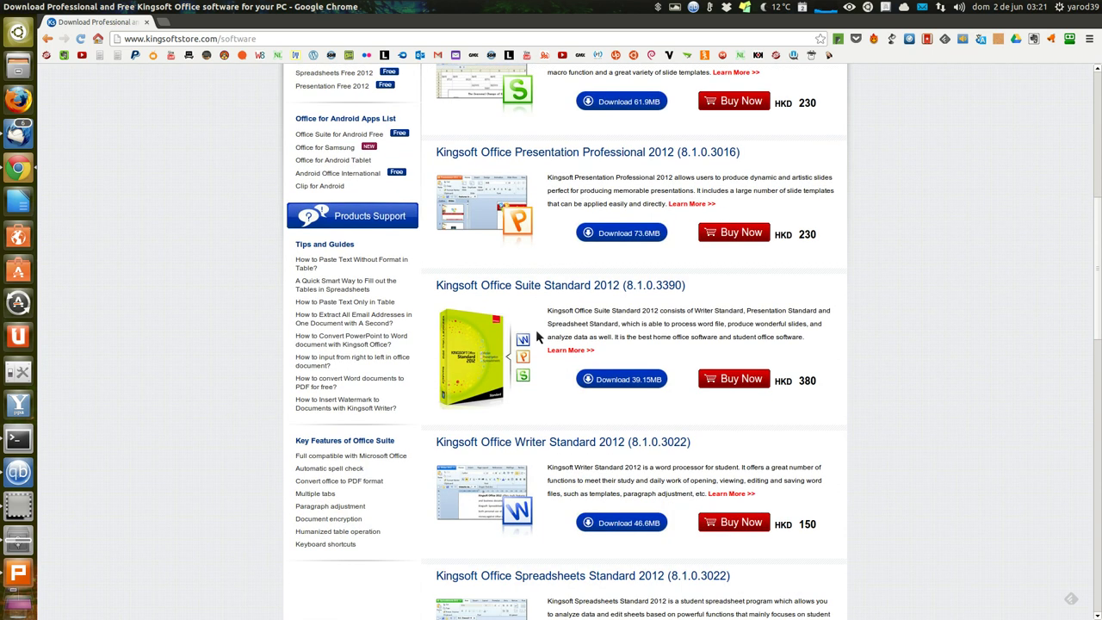
pyautogui.scroll(-3, 538, 336)
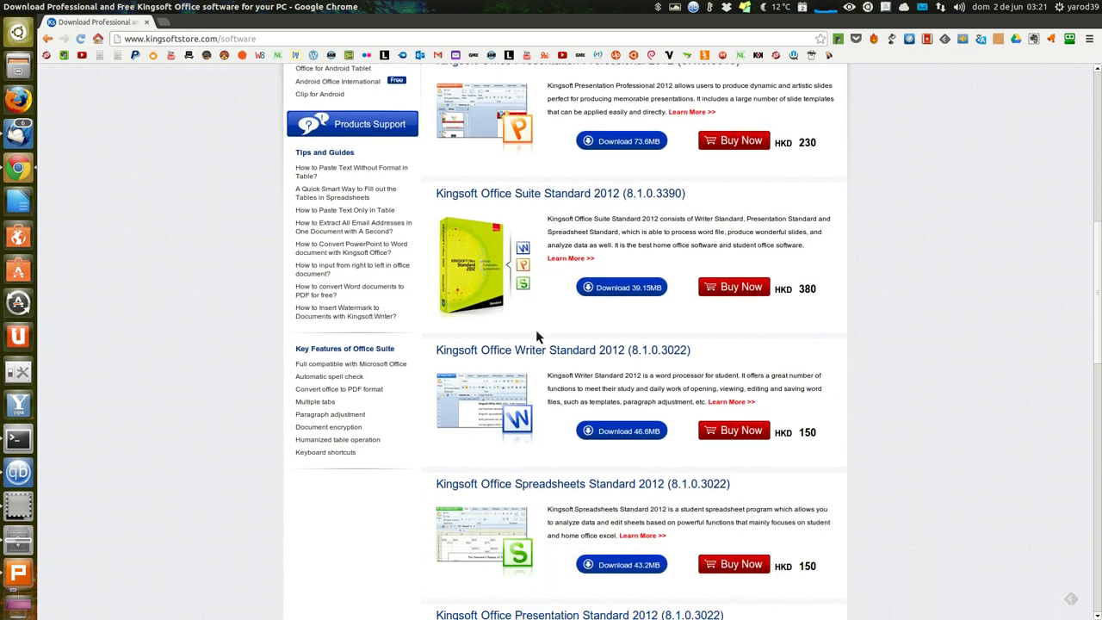
pyautogui.scroll(-3, 535, 336)
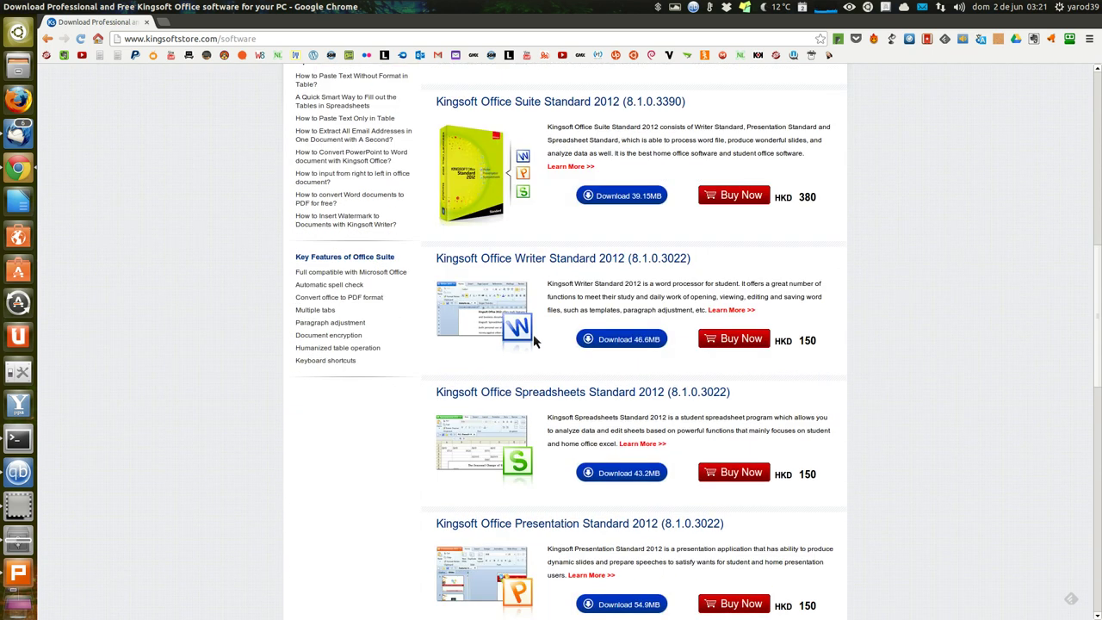
pyautogui.scroll(-4, 533, 341)
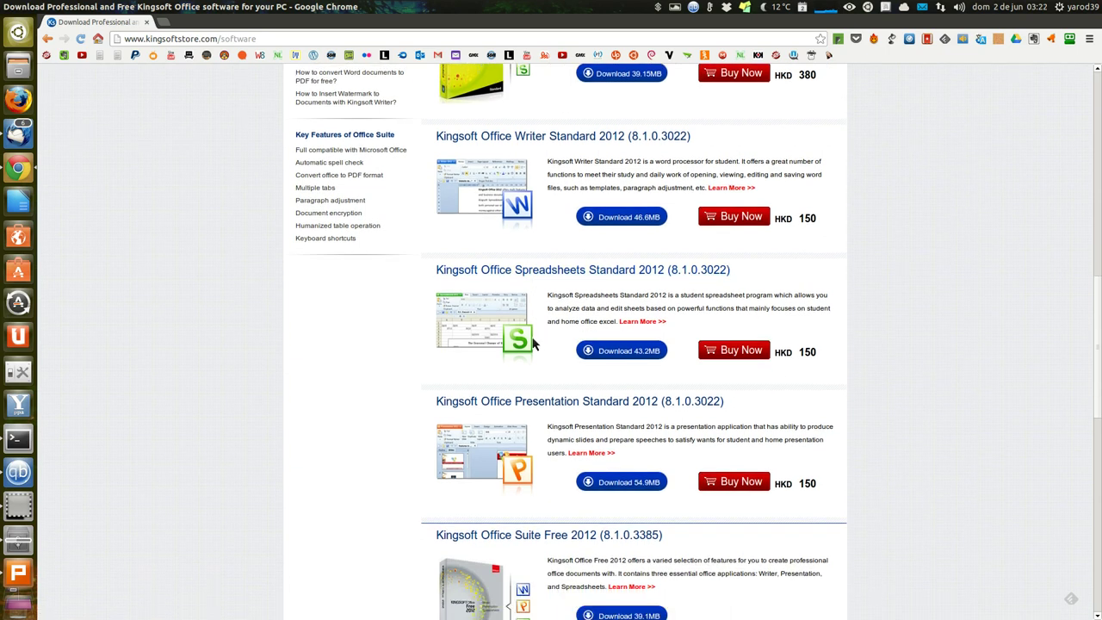
pyautogui.scroll(-3, 533, 342)
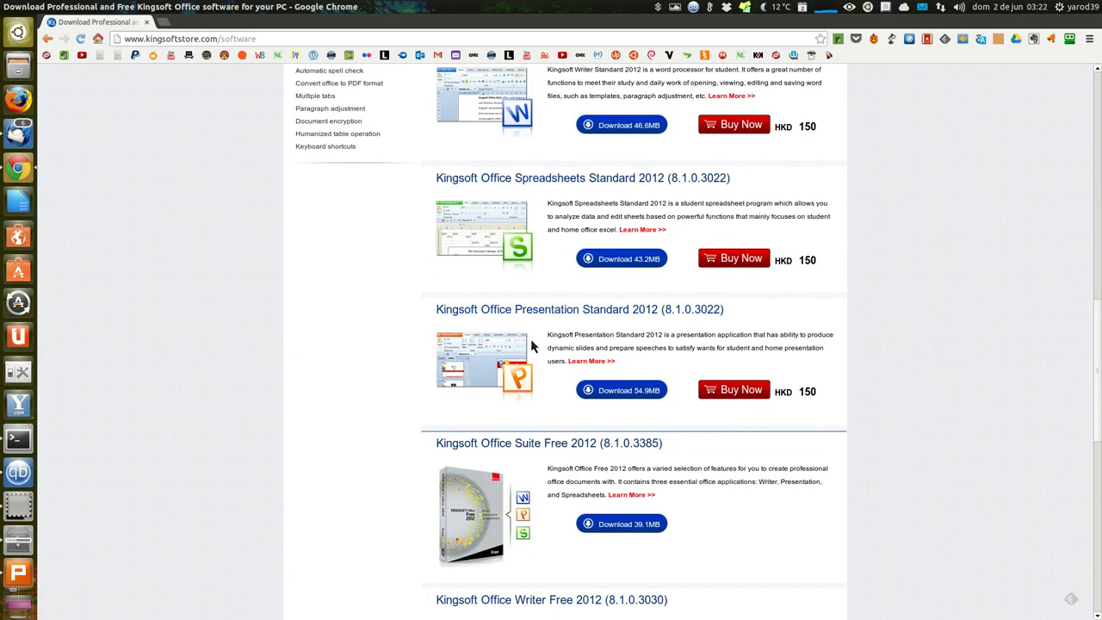
pyautogui.scroll(-2, 530, 341)
pyautogui.scroll(-2, 530, 344)
pyautogui.scroll(-2, 530, 348)
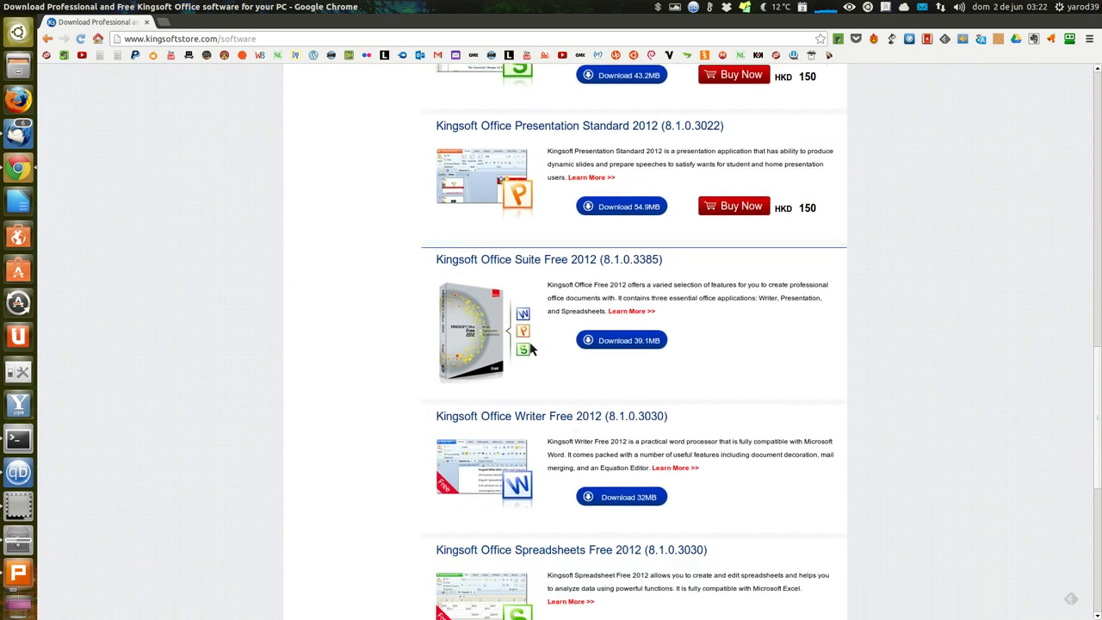
pyautogui.scroll(-3, 528, 352)
pyautogui.scroll(-2, 528, 351)
pyautogui.scroll(-1, 528, 353)
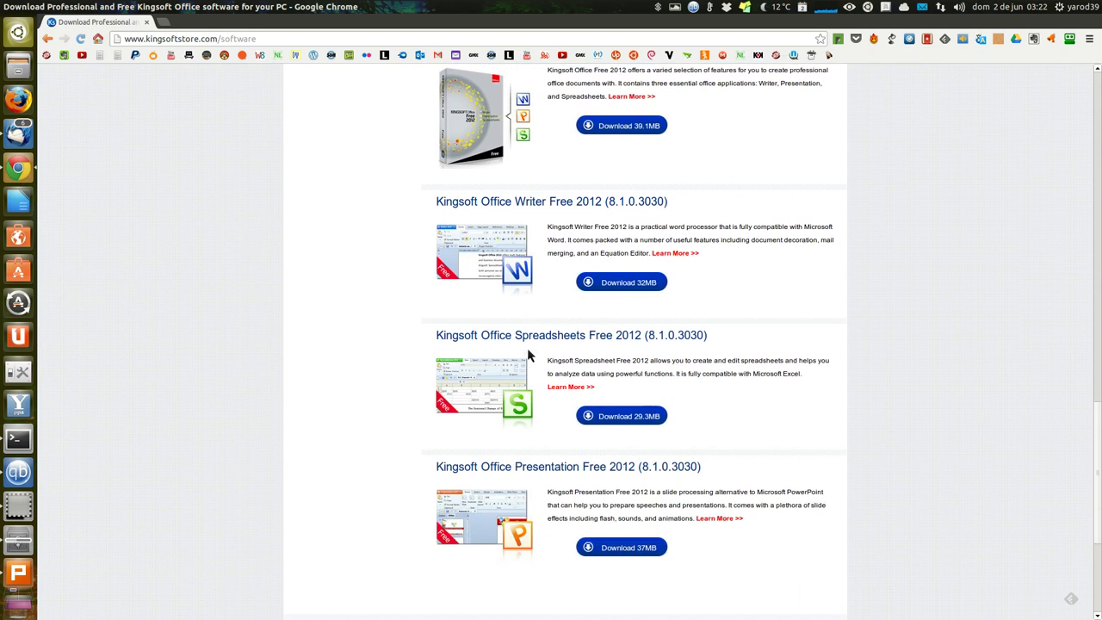
pyautogui.scroll(-2, 529, 353)
pyautogui.scroll(-1, 529, 353)
pyautogui.scroll(-3, 529, 355)
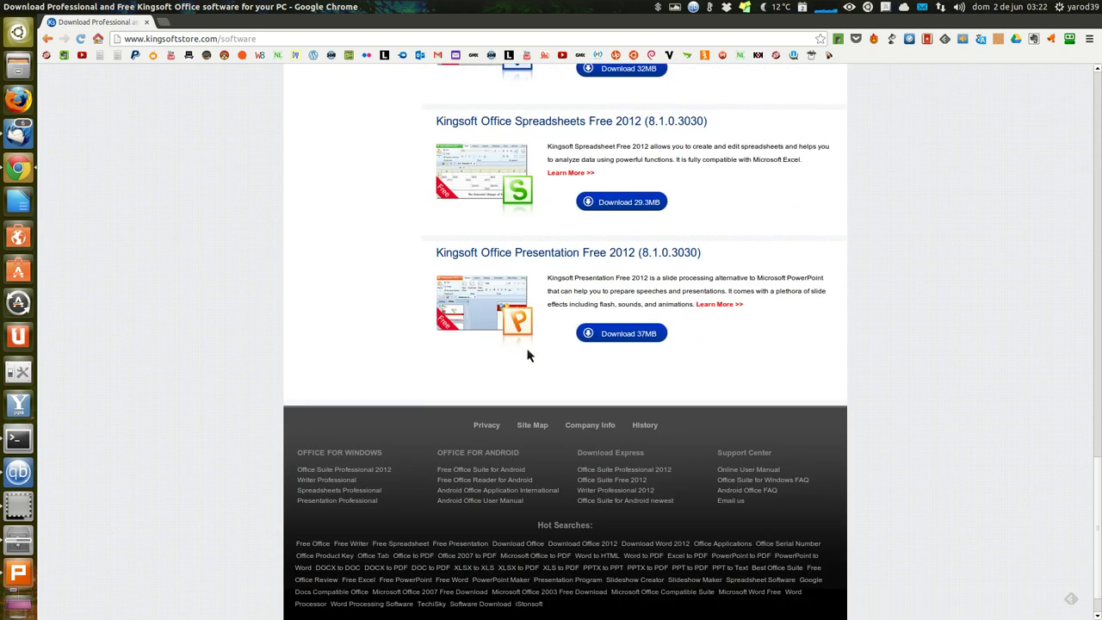
pyautogui.scroll(-2, 527, 353)
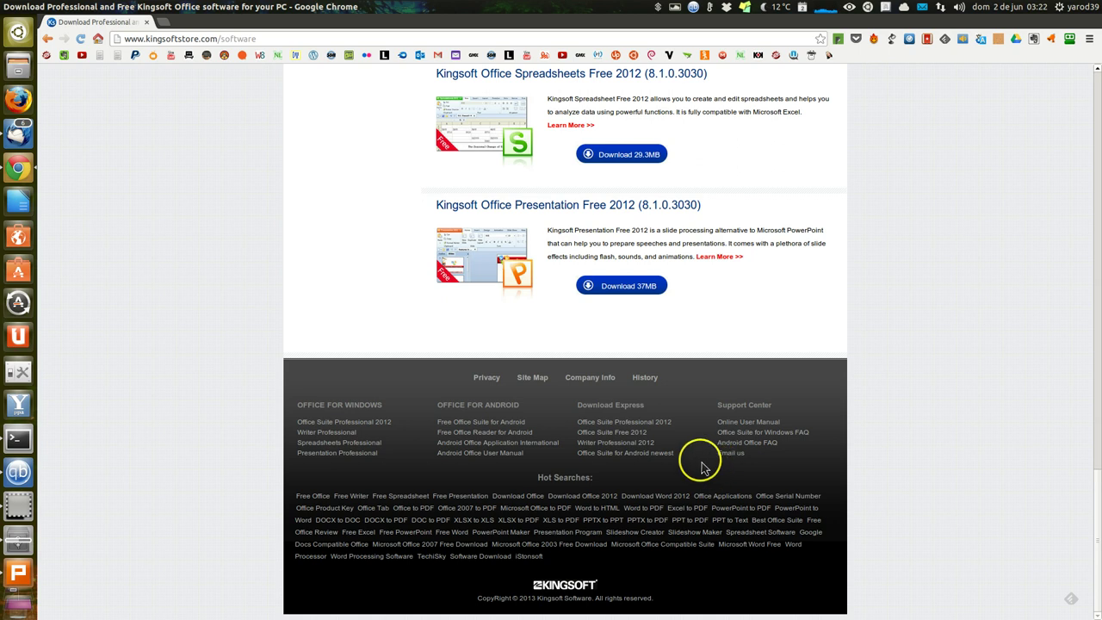
pyautogui.click(596, 382)
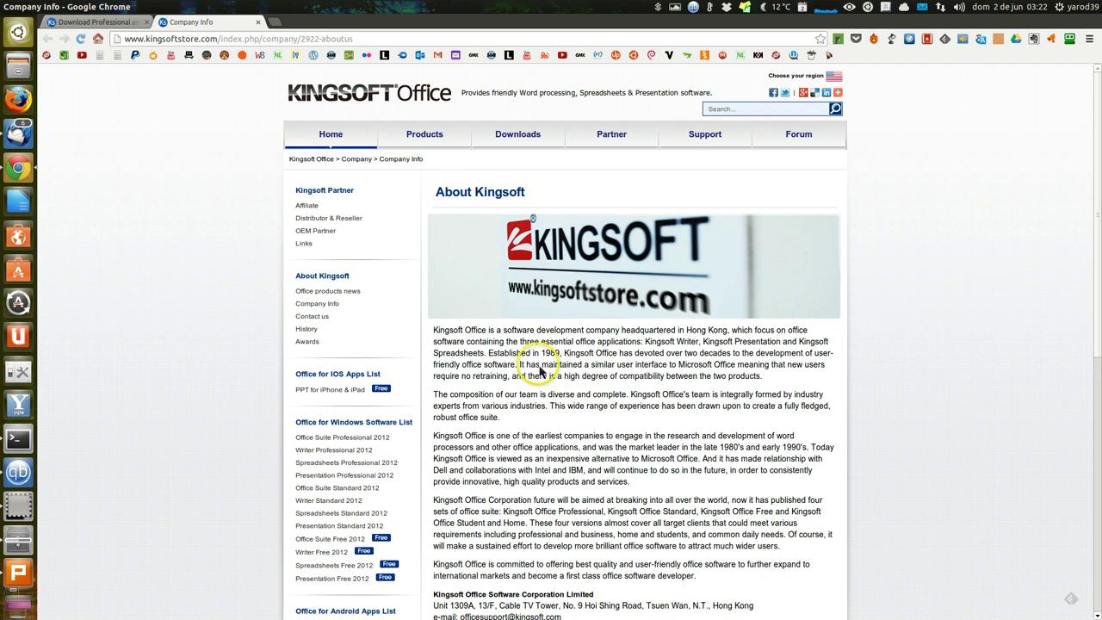
pyautogui.scroll(-2, 536, 379)
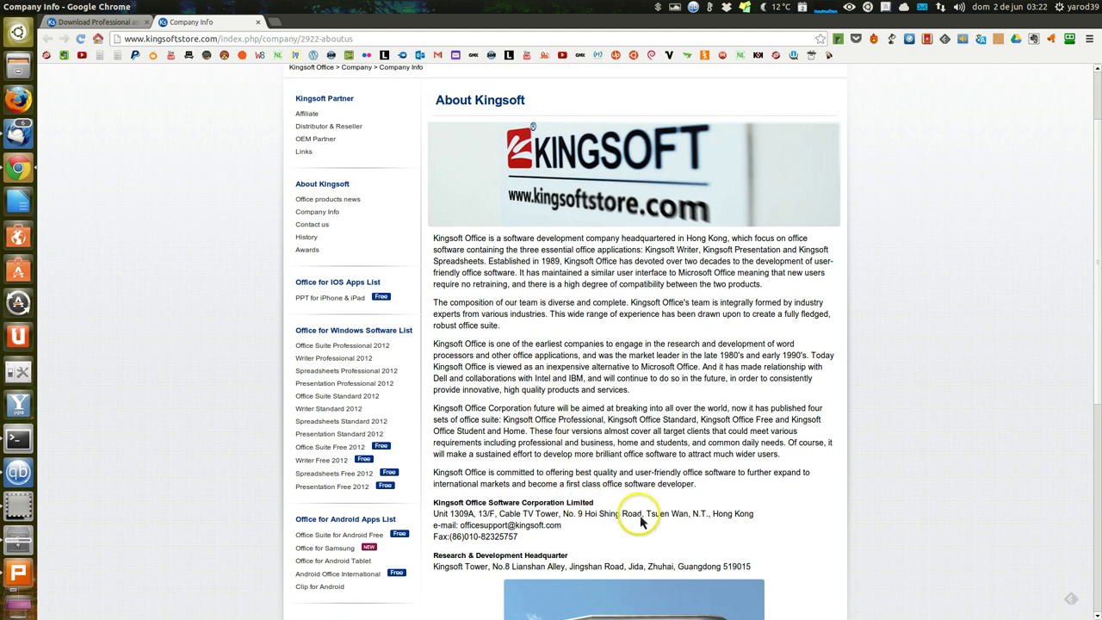
pyautogui.moveTo(713, 515); pyautogui.dragTo(756, 515)
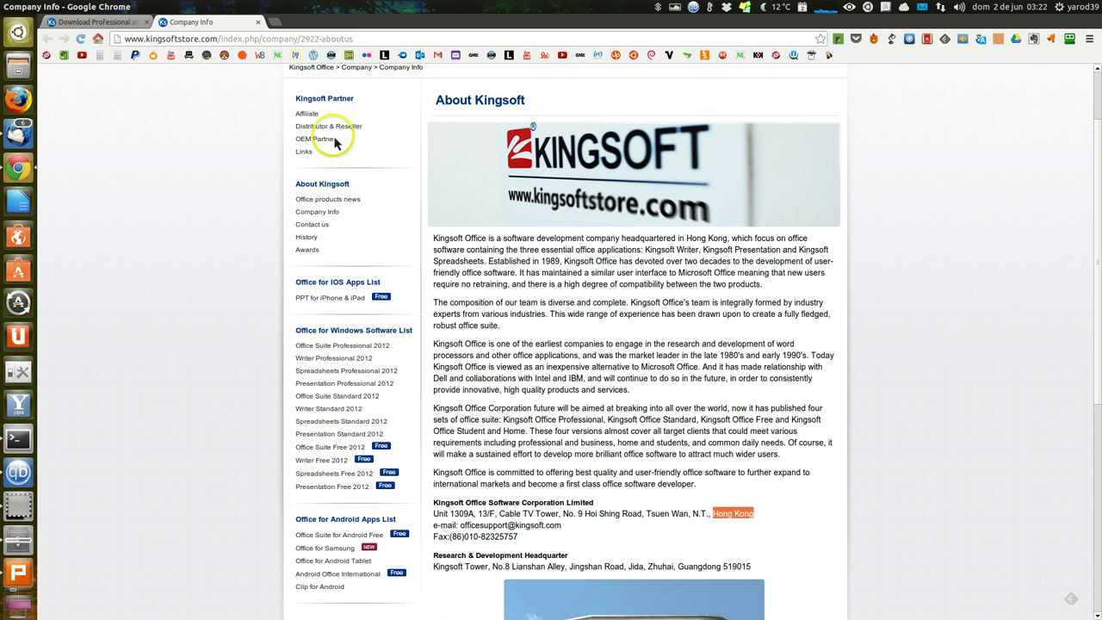
pyautogui.click(259, 23)
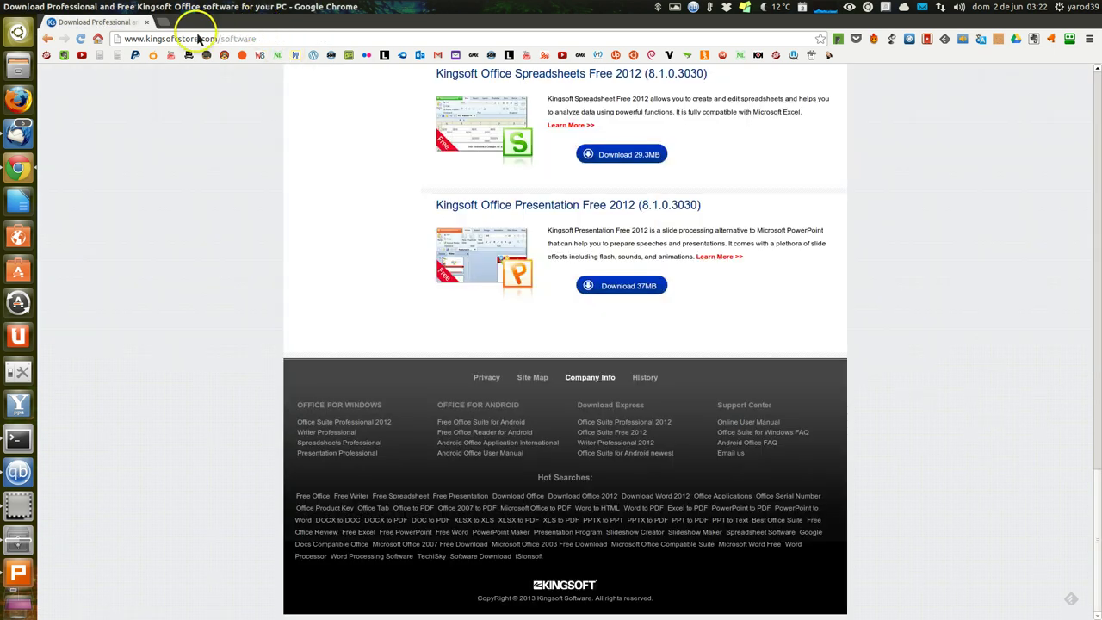
# Close the Chrome product page and the Kingsoft Presentation window.
pyautogui.click(148, 23)
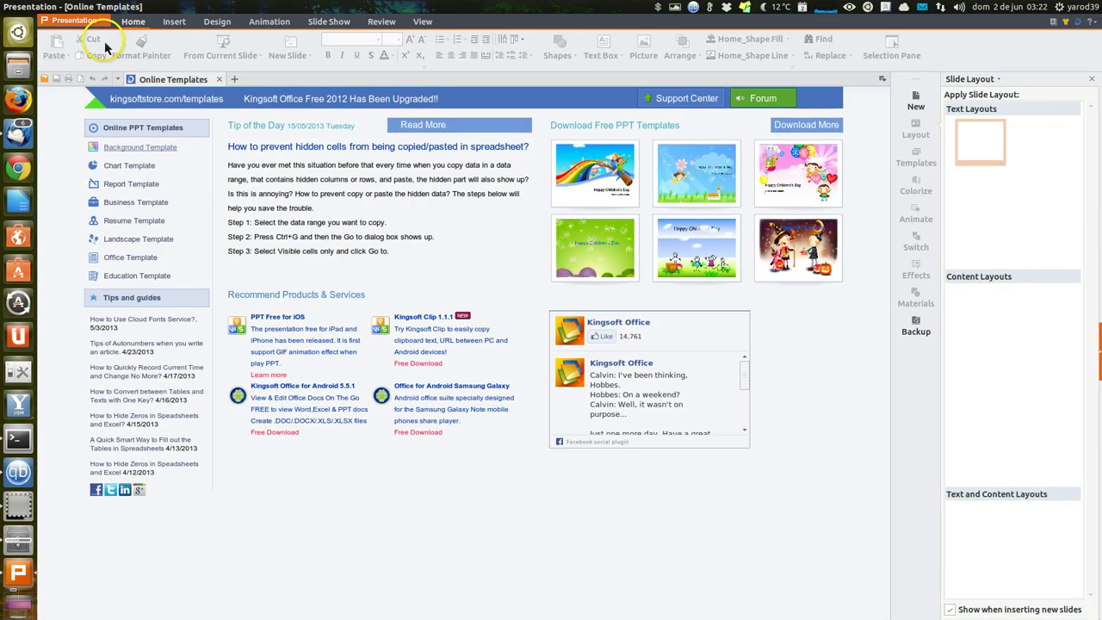
pyautogui.click(12, 8)
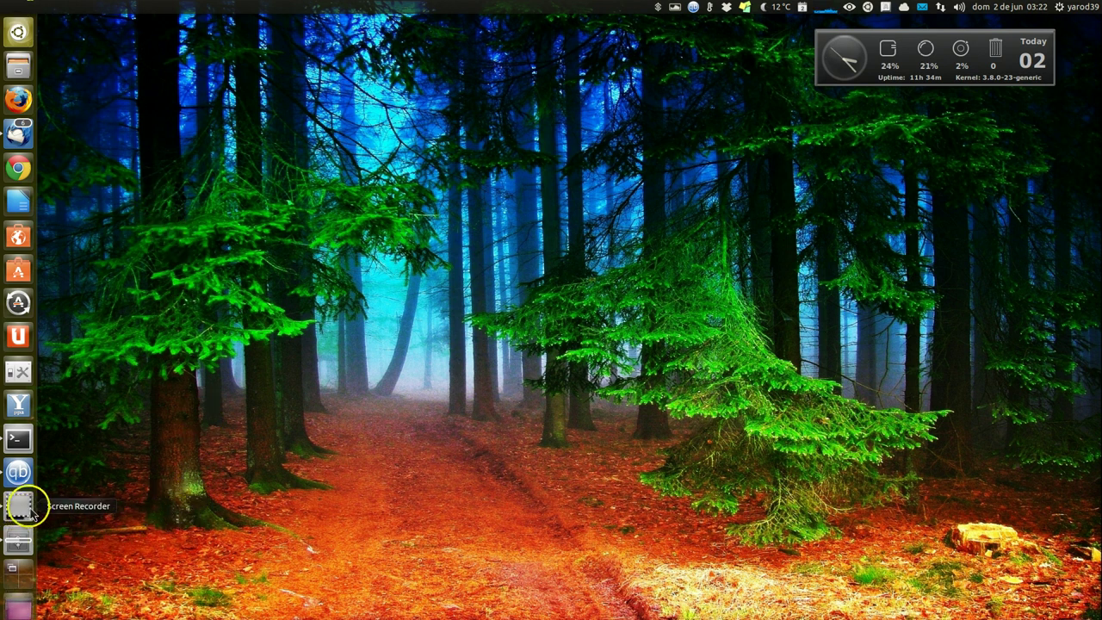
# Bring up the Terminal window showing the 32-bit and 64-bit wget/dpkg install commands.
pyautogui.click(17, 440)
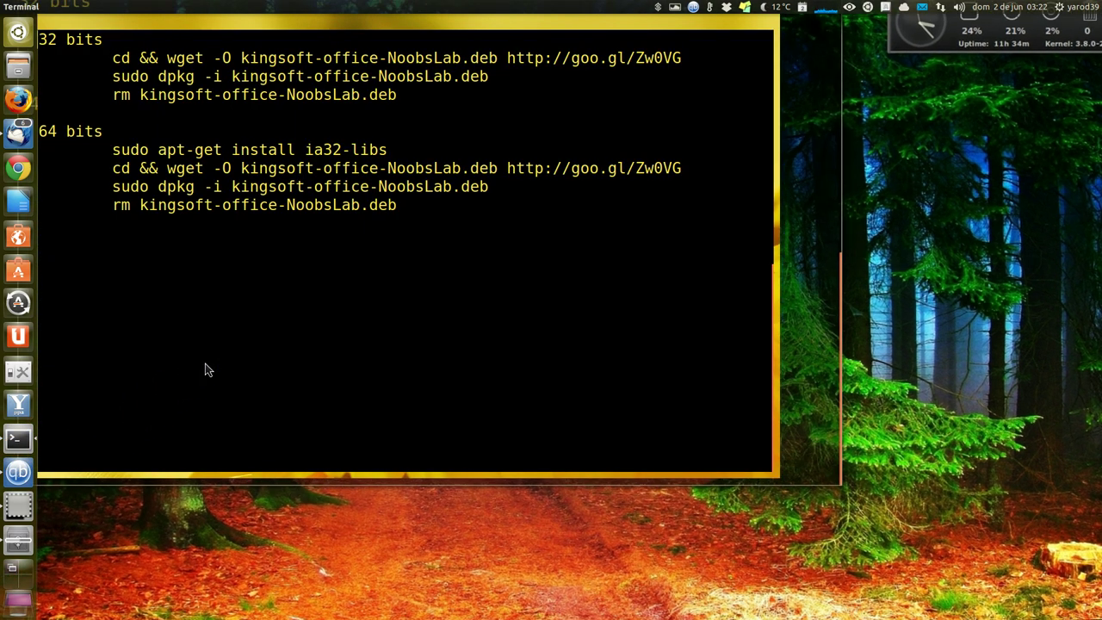
pyautogui.moveTo(204, 366); pyautogui.dragTo(47, 27)
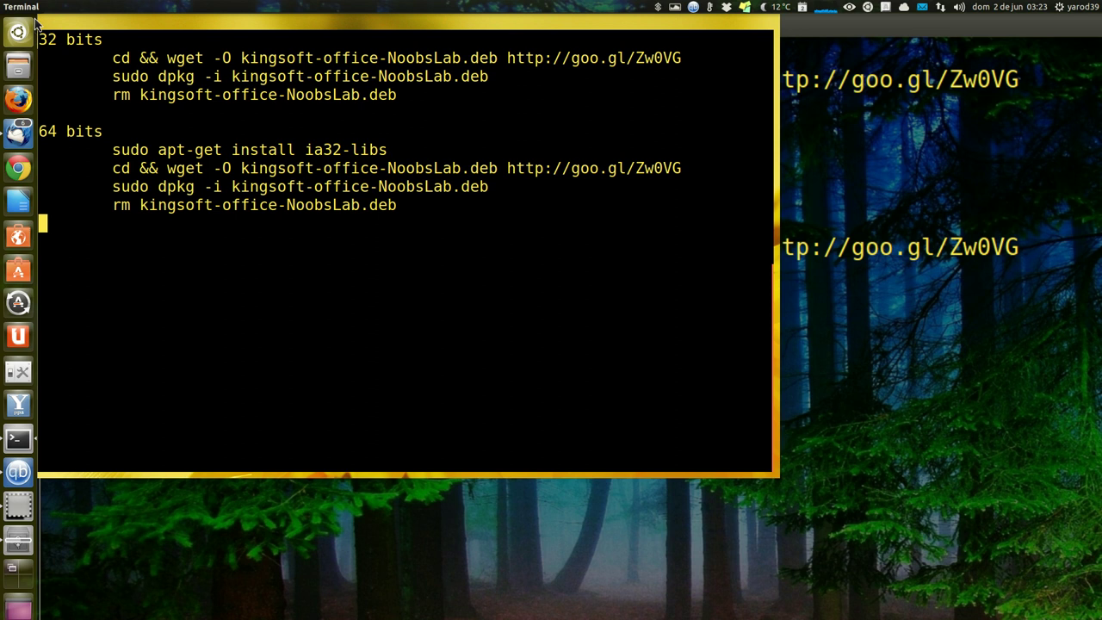
pyautogui.click(17, 24)
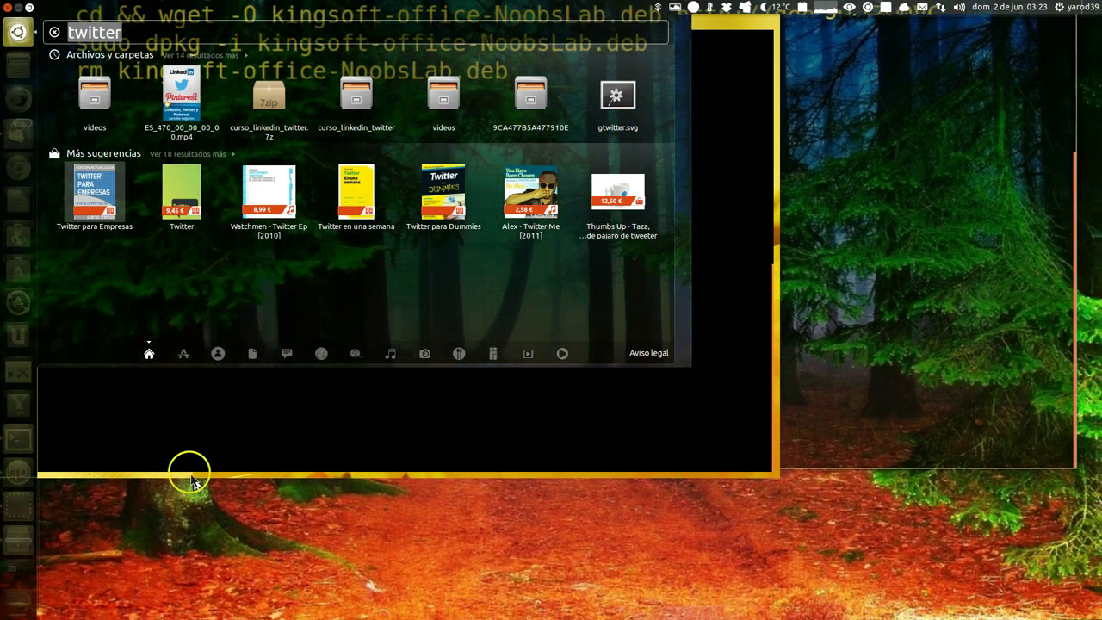
pyautogui.click(191, 480)
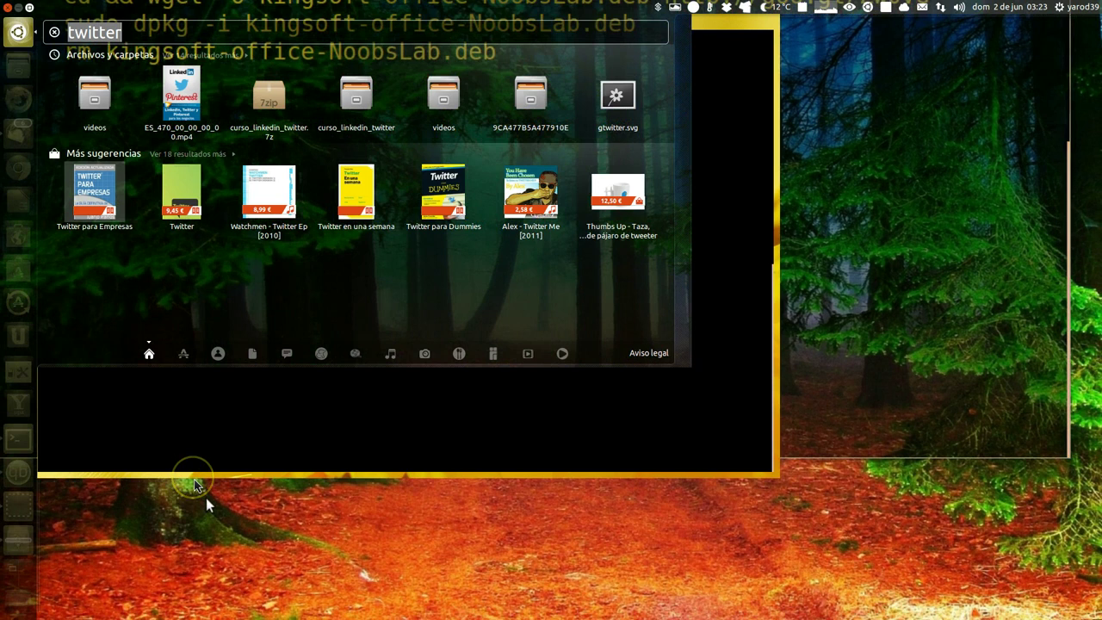